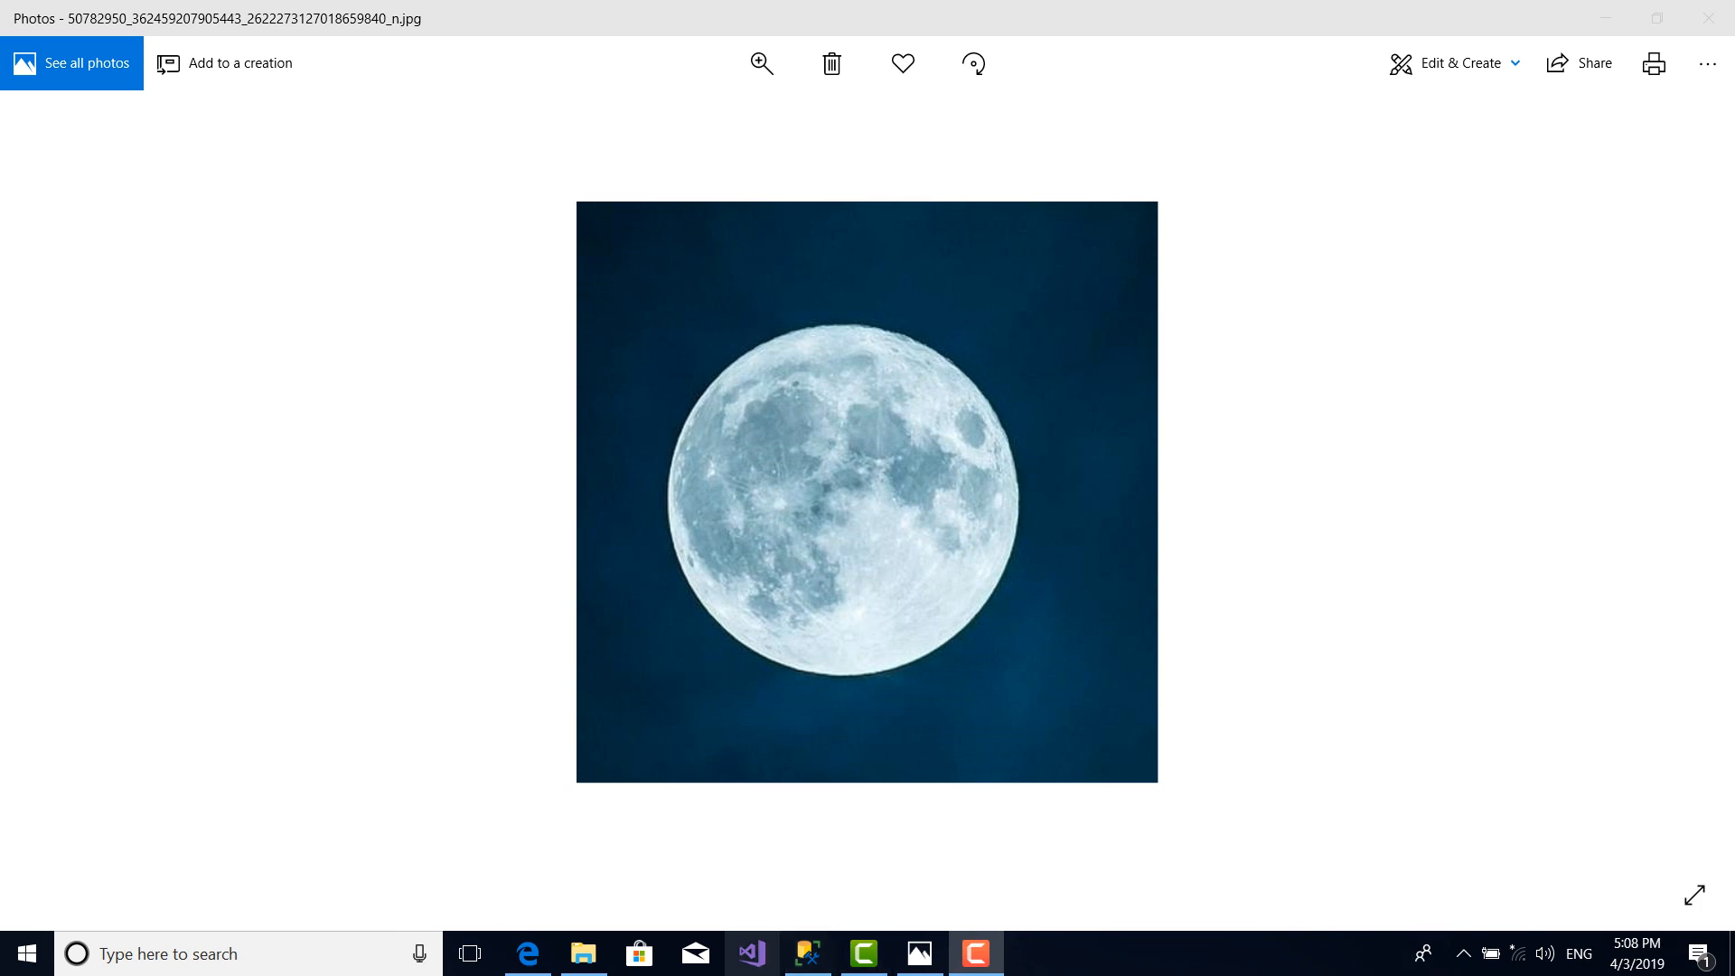
Switch to SQL Server Management Studio and check the available service actions for SQL Server Agent
click(808, 954)
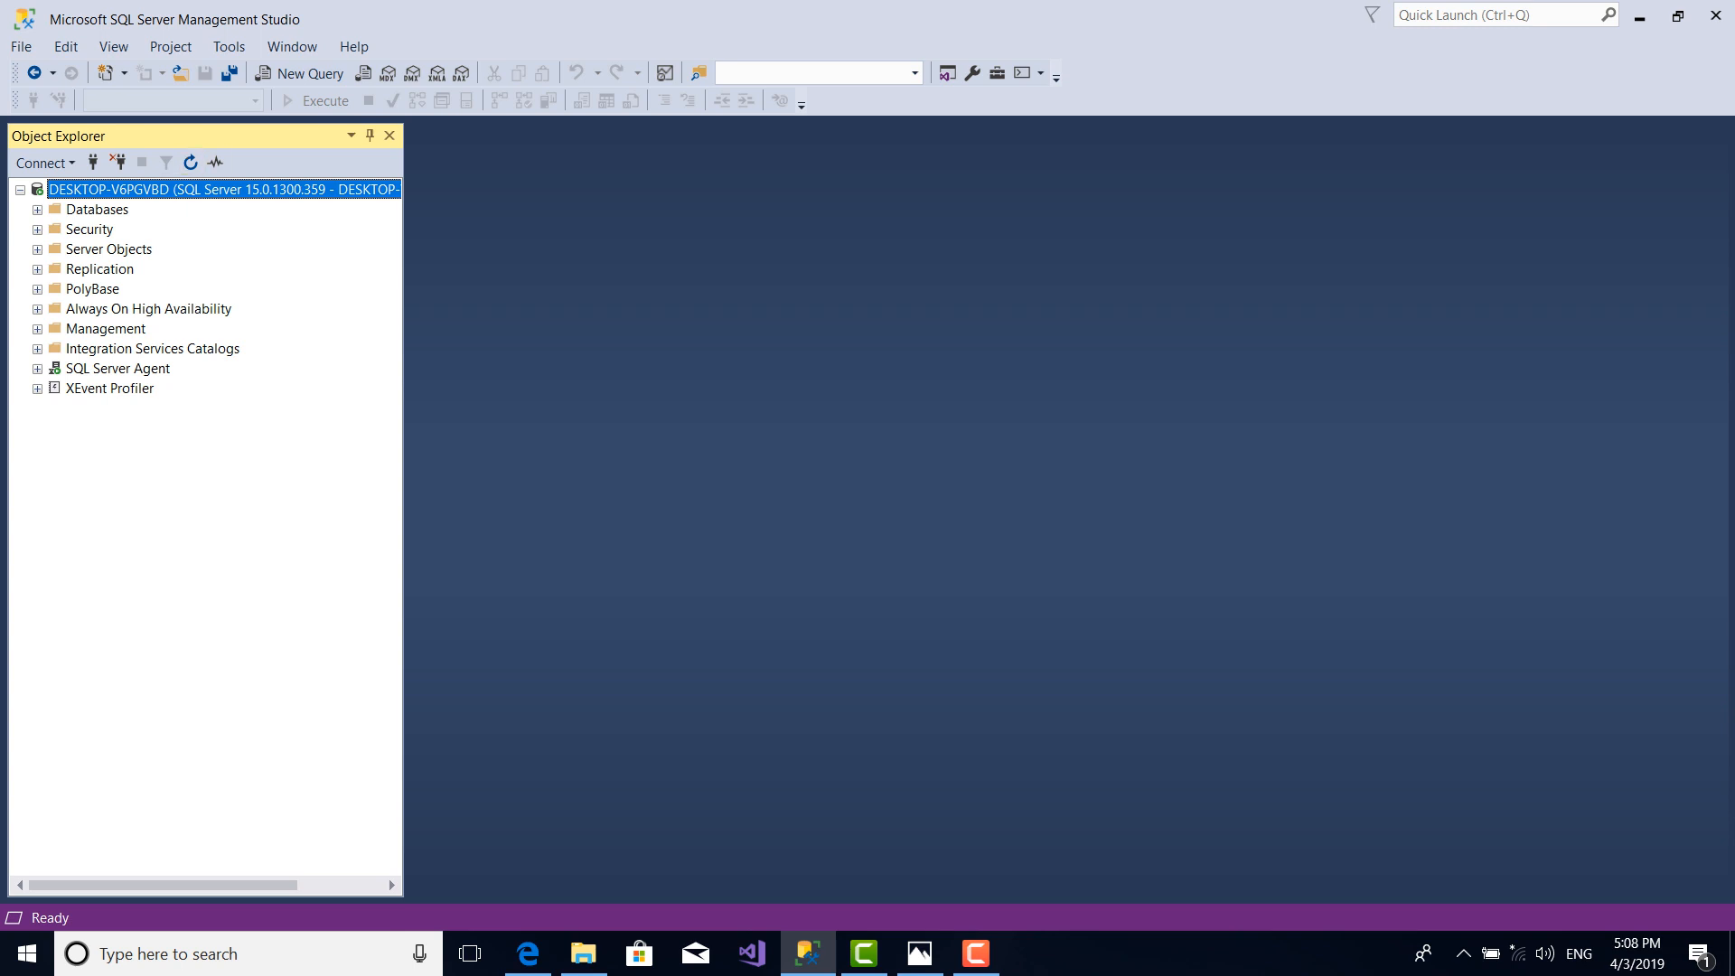
click(118, 368)
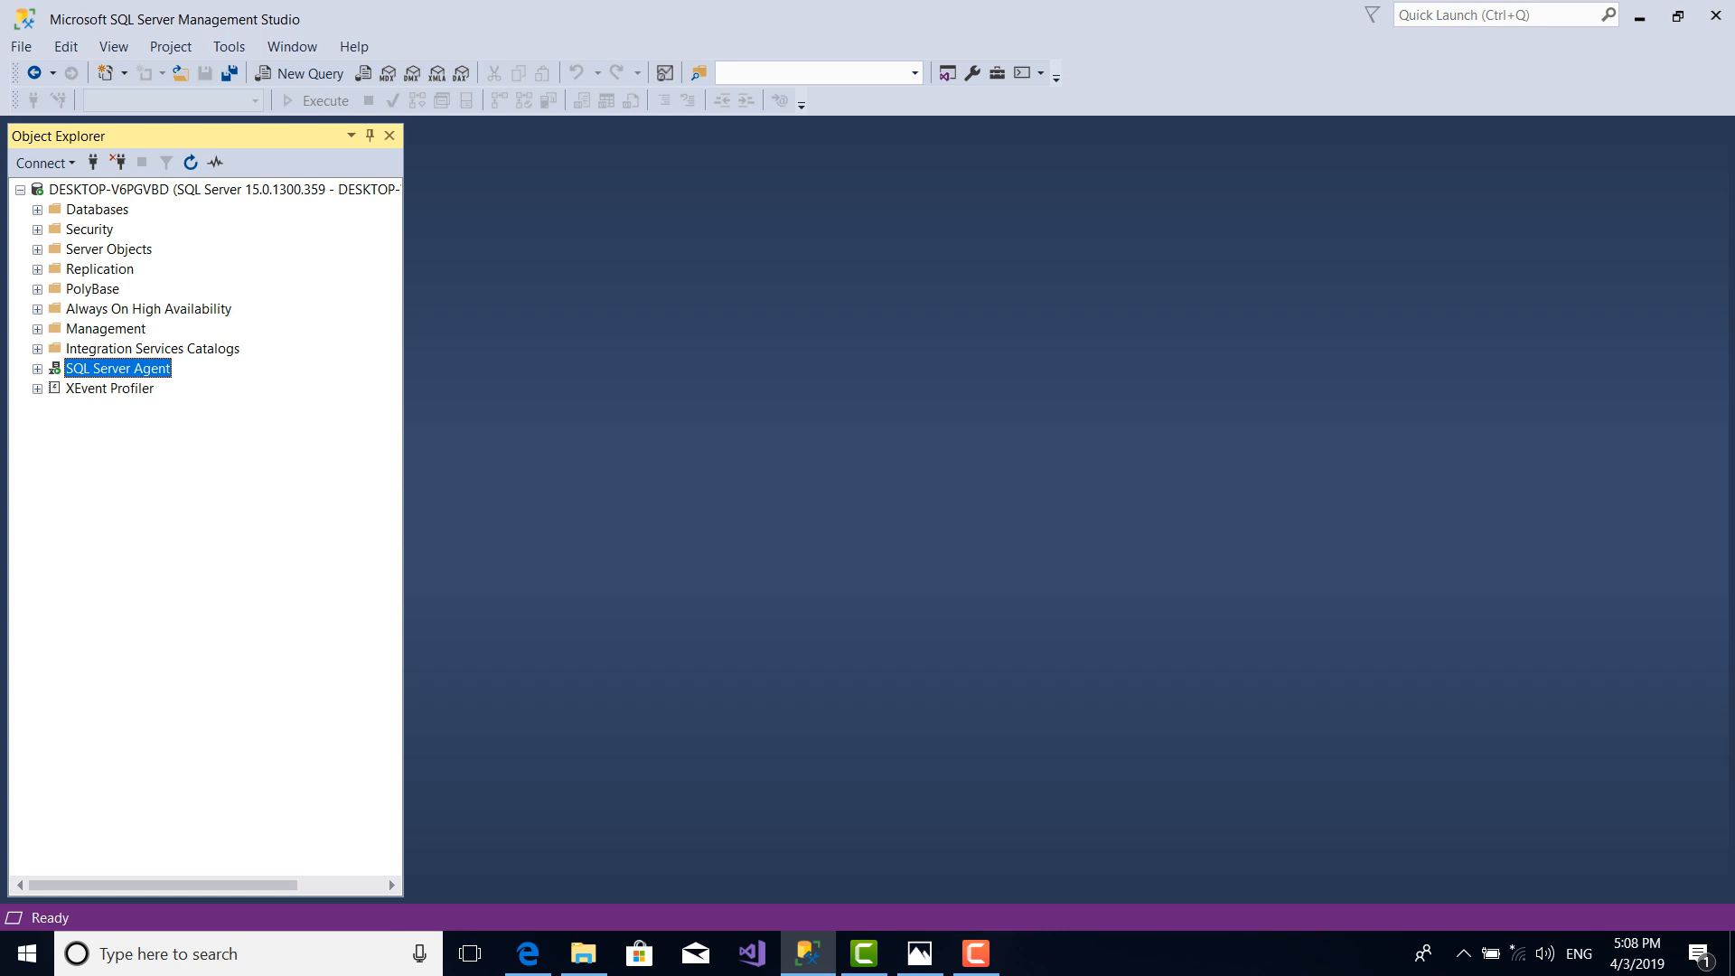
key(shift+F10)
key(Down)
key(Down)
key(Down)
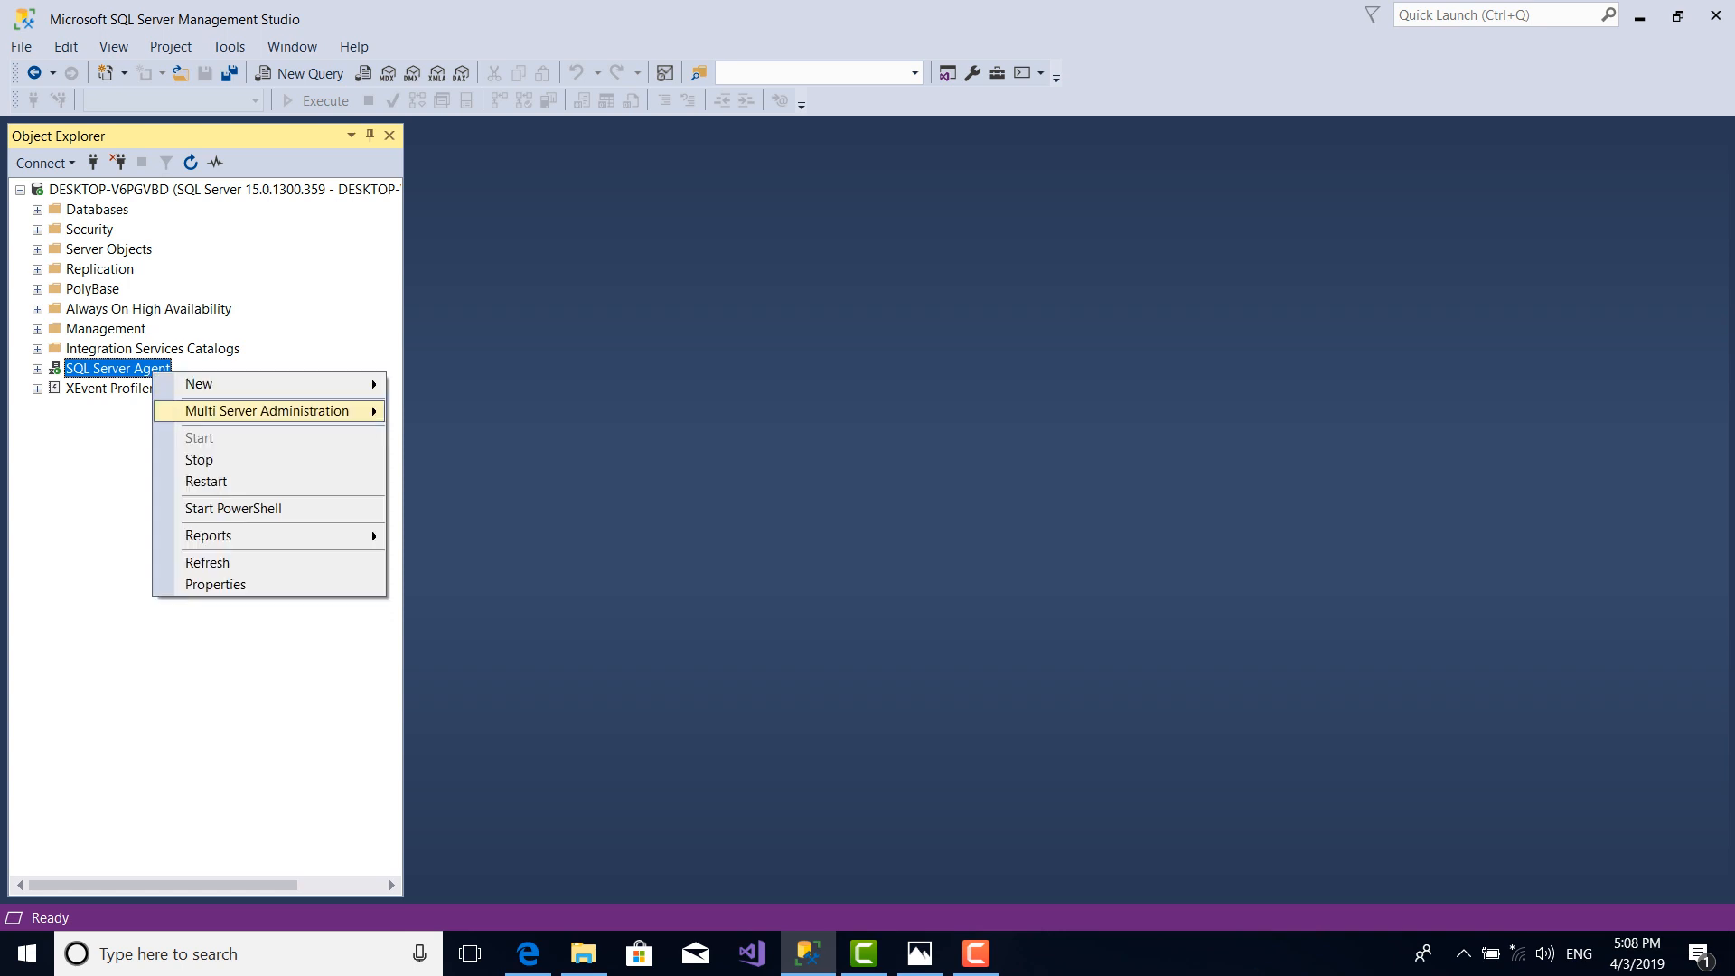
key(Up)
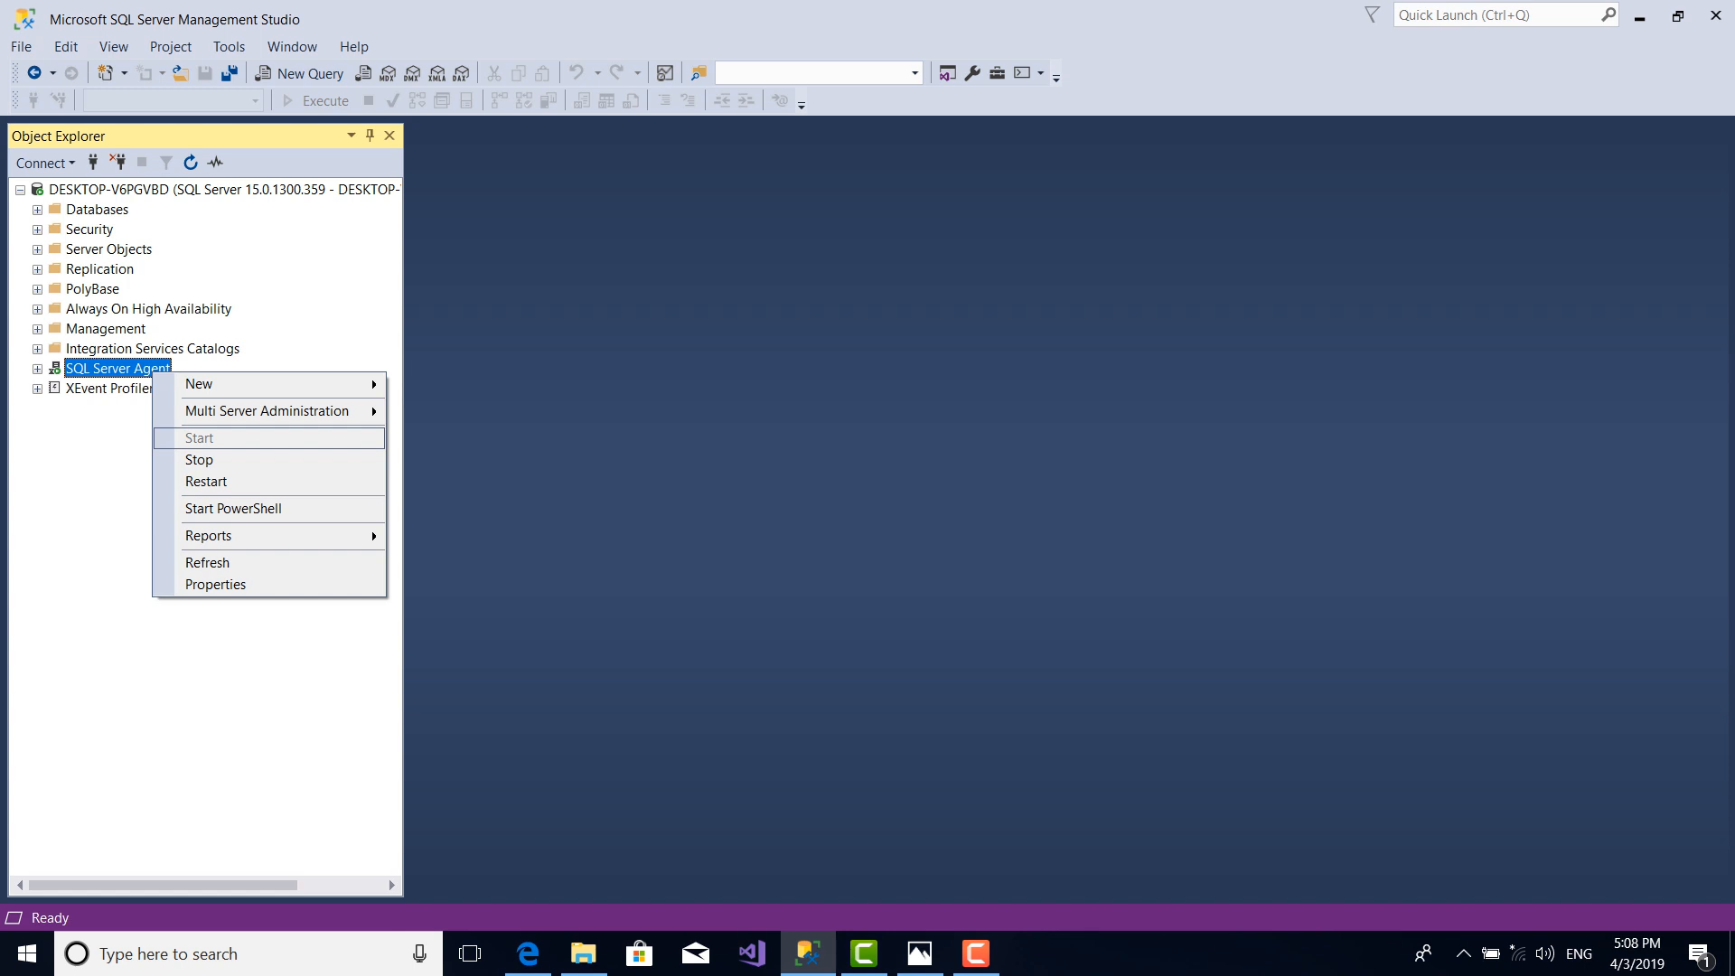
key(Escape)
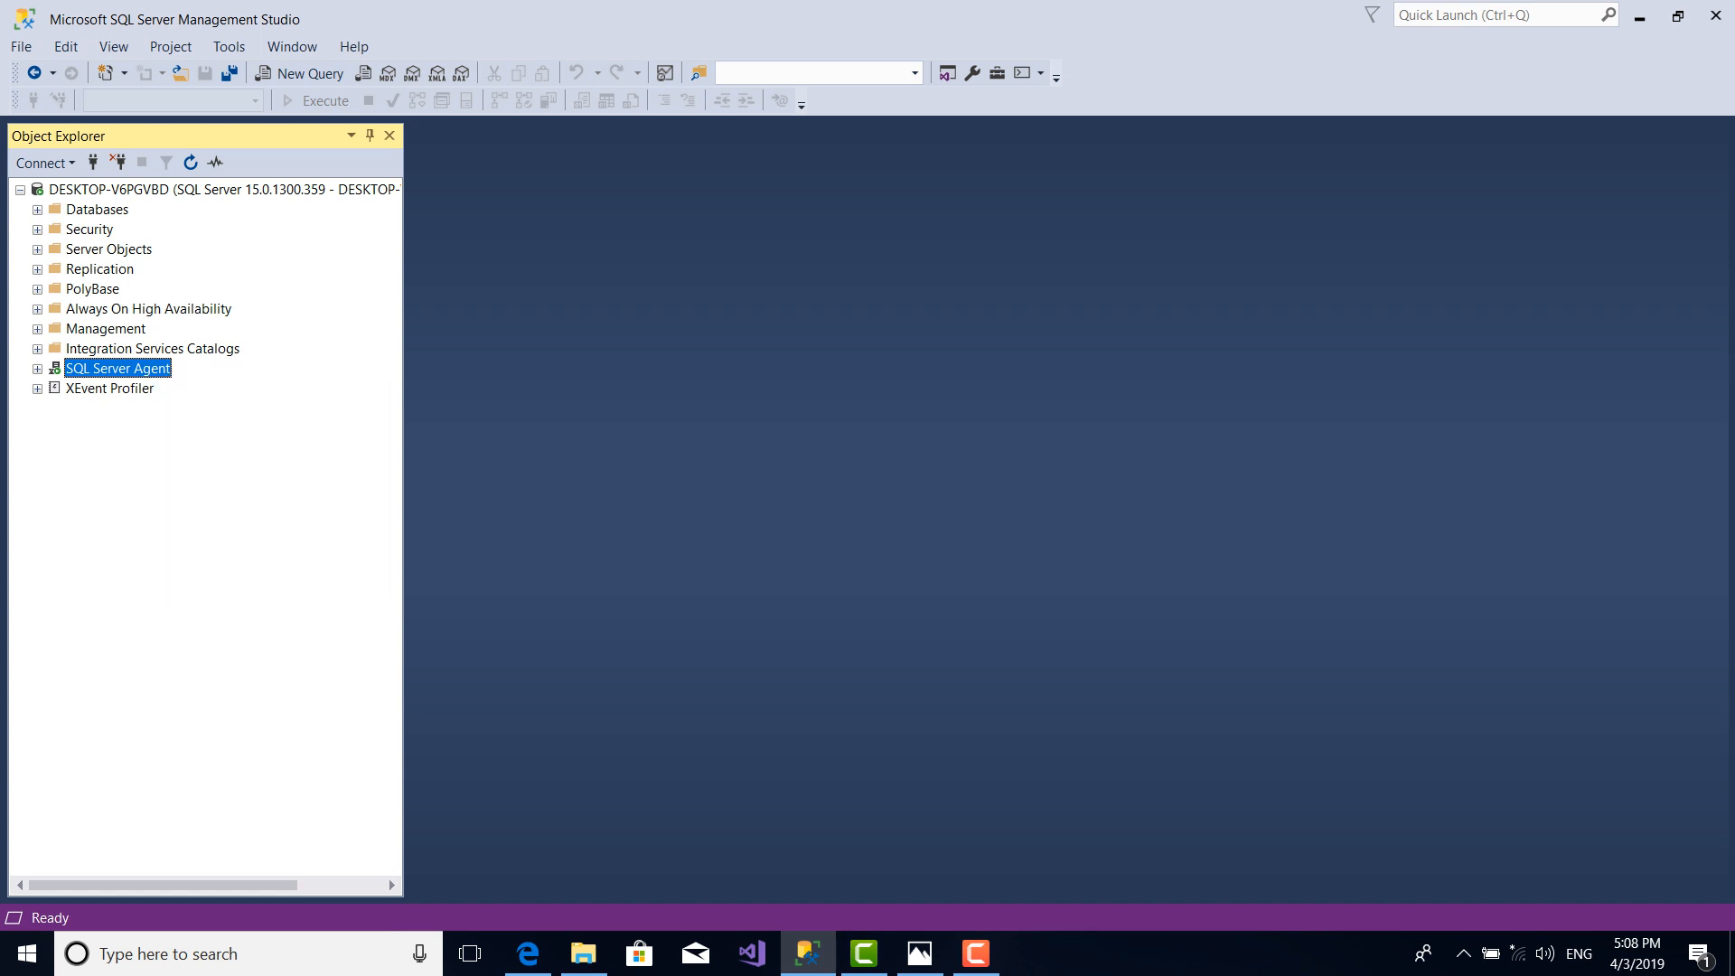
Expand the server's Databases and Management folders, locate the HR database, and select Maintenance Plans
click(37, 209)
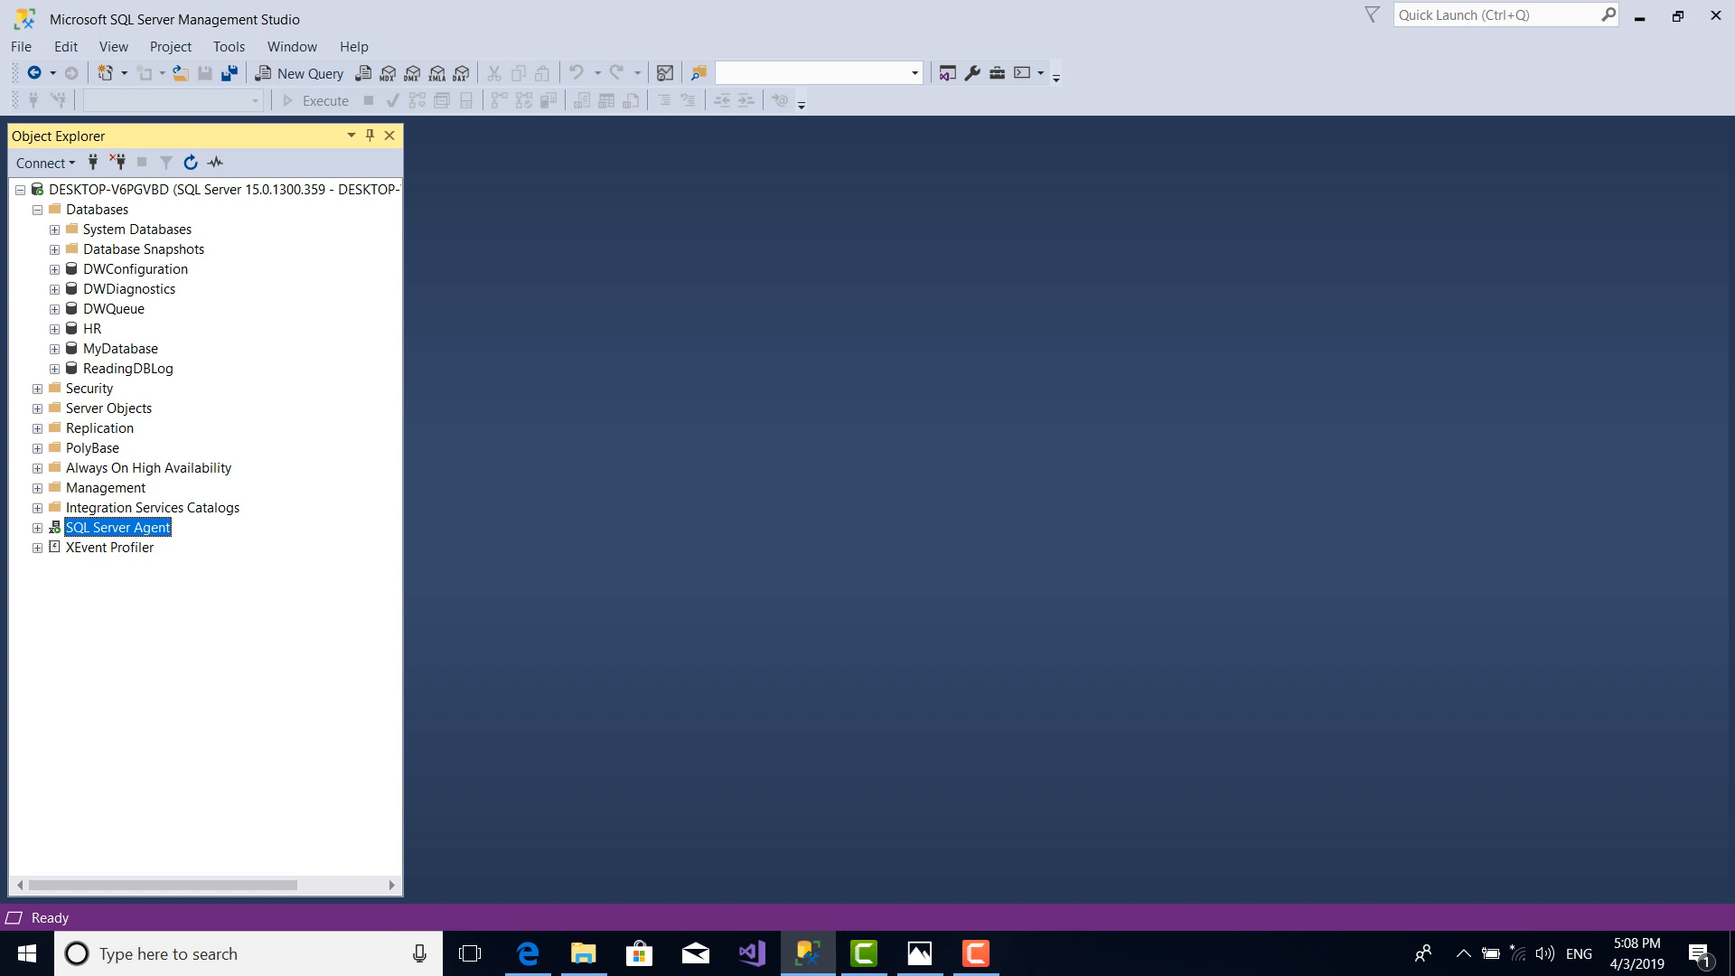
click(92, 328)
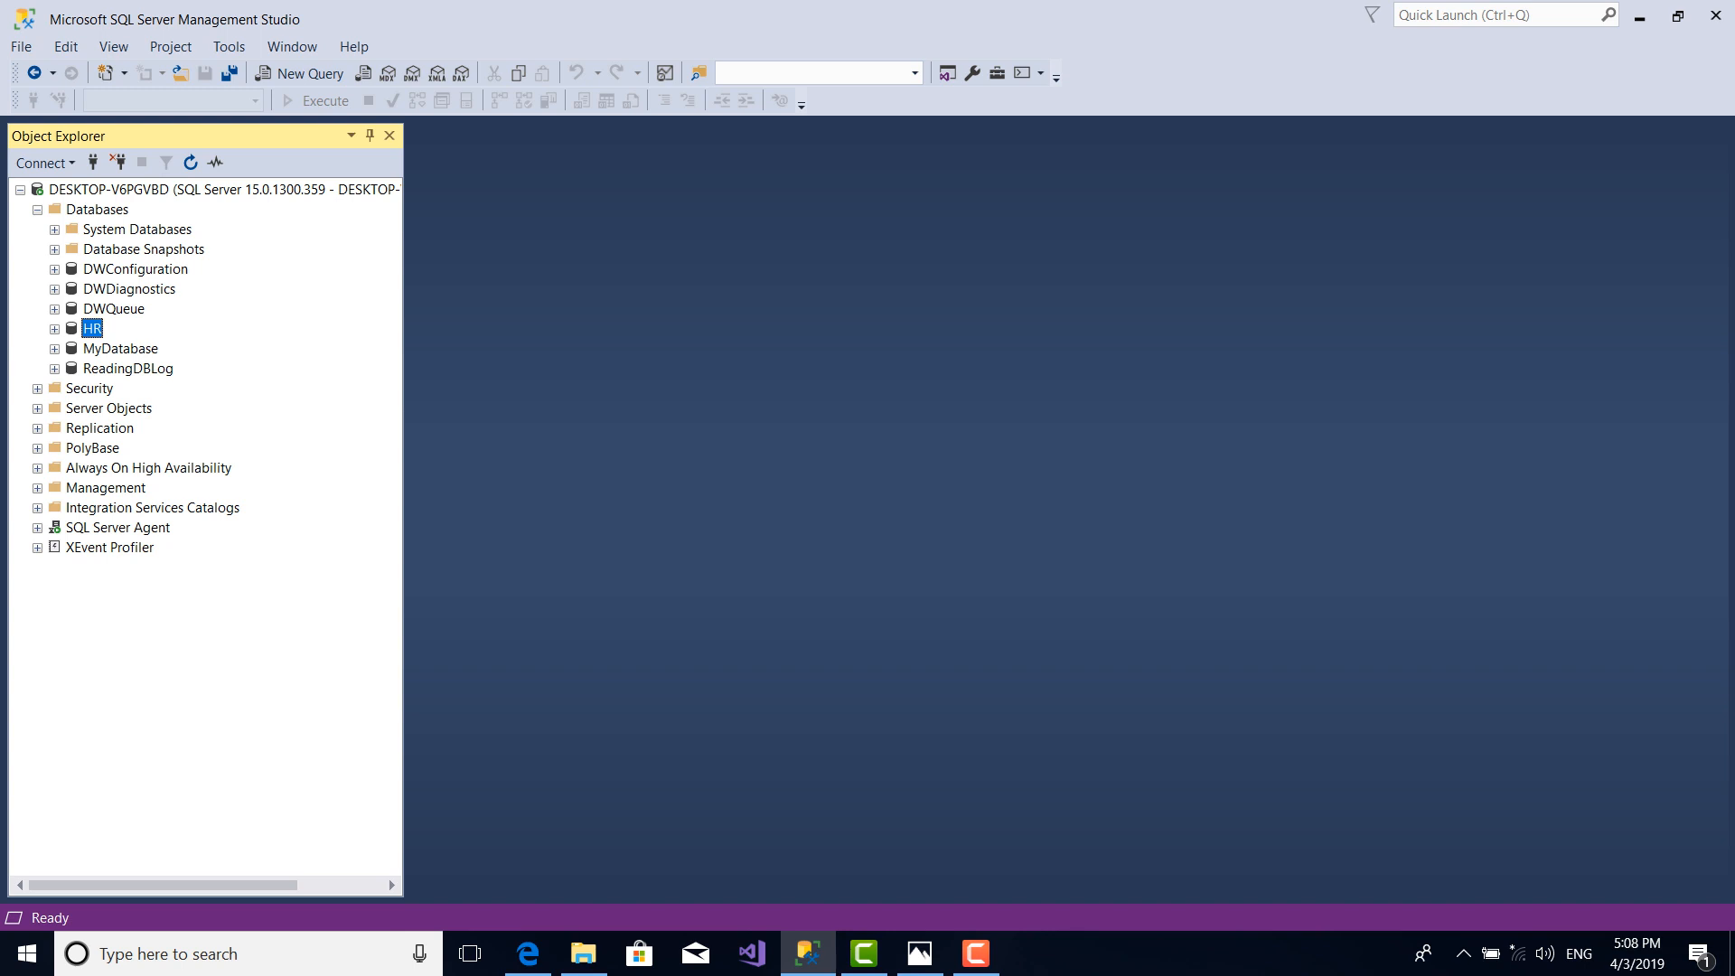
click(106, 487)
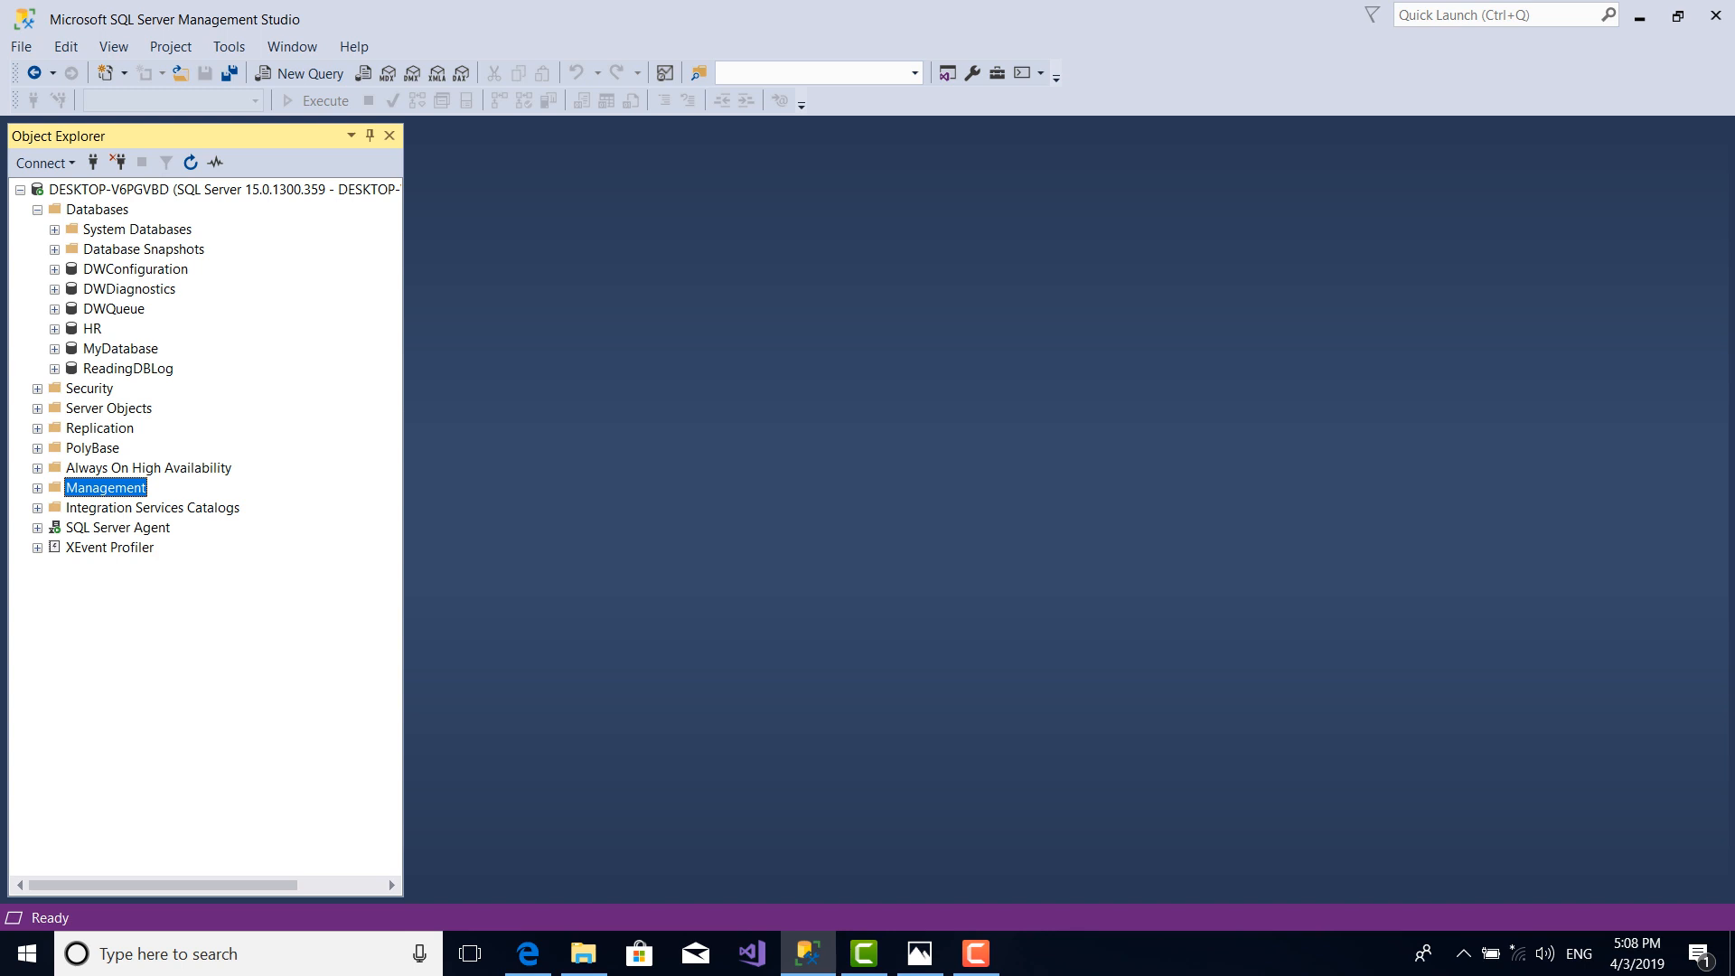
key(Right)
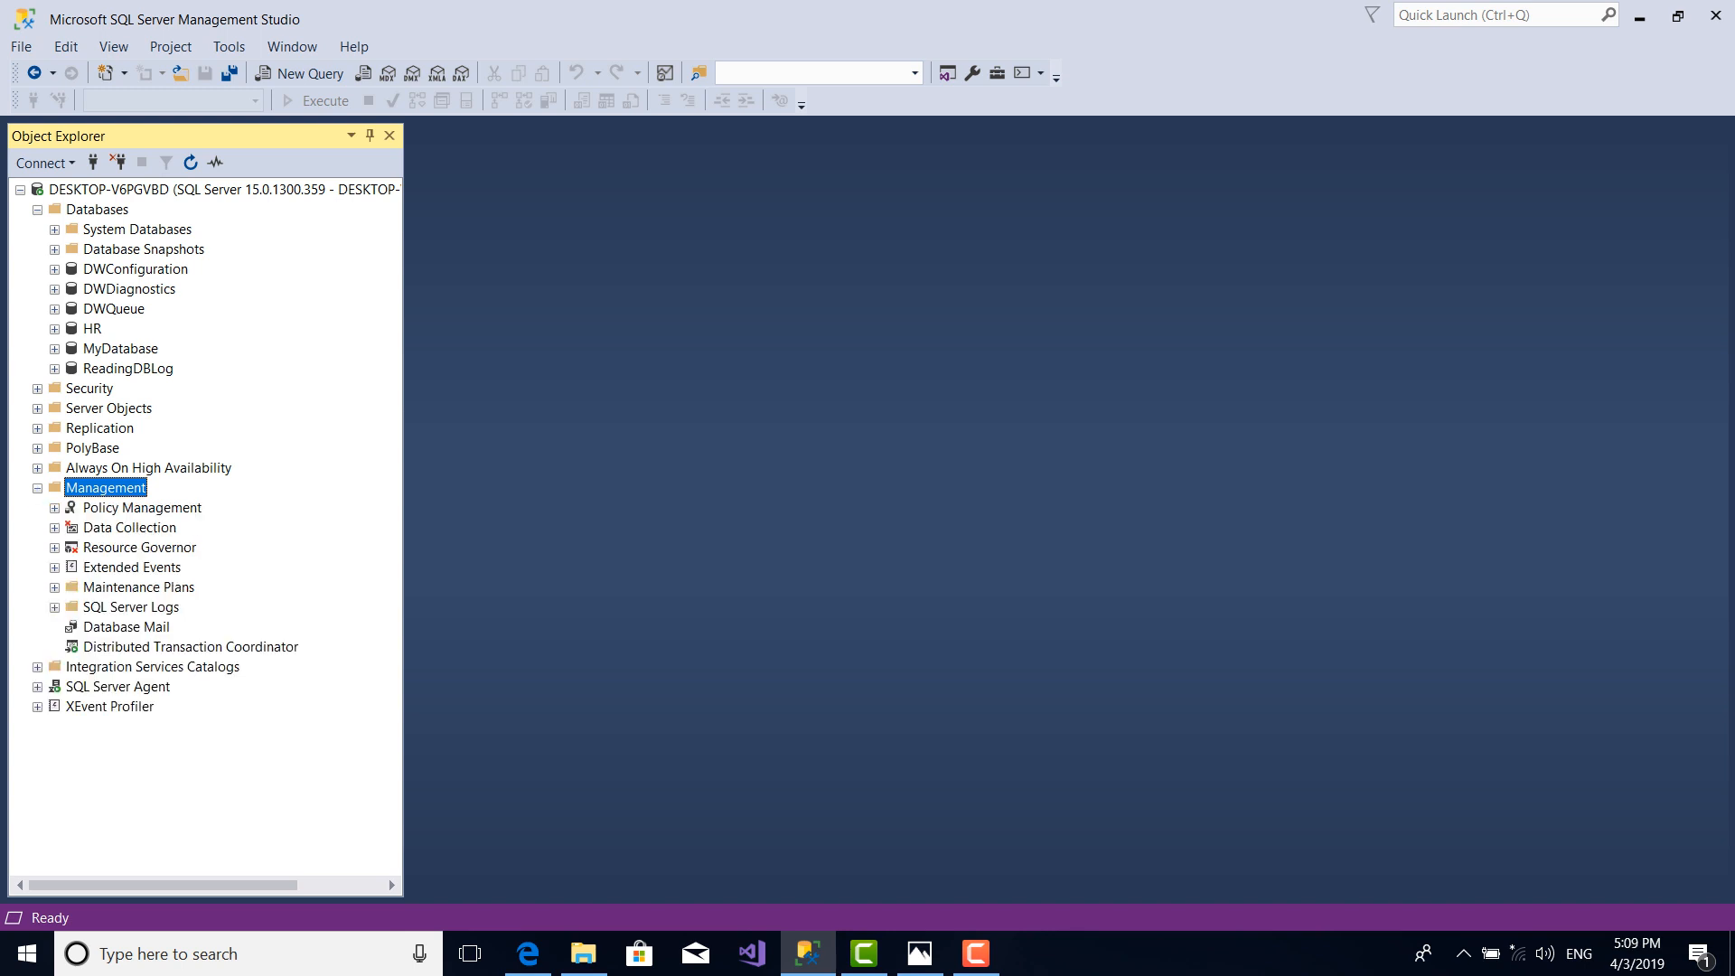
click(139, 587)
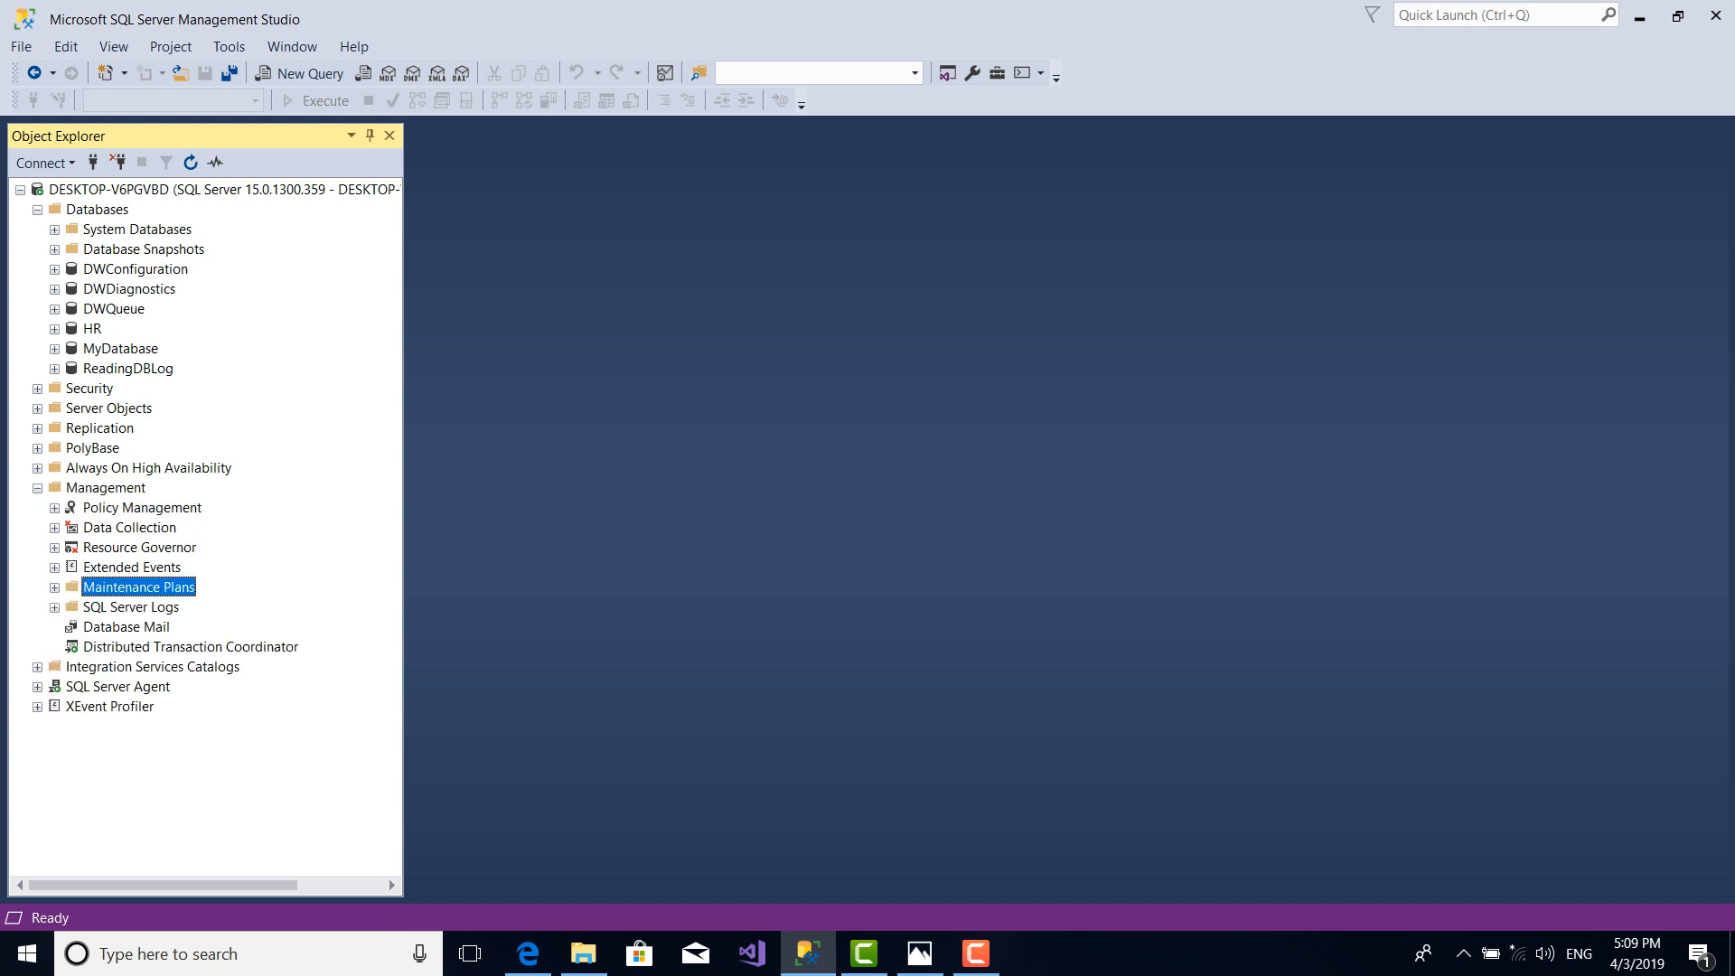
key(Right)
Create a new maintenance plan named HR_Auto_Backup_ByMP_PerHour
key(shift+F10)
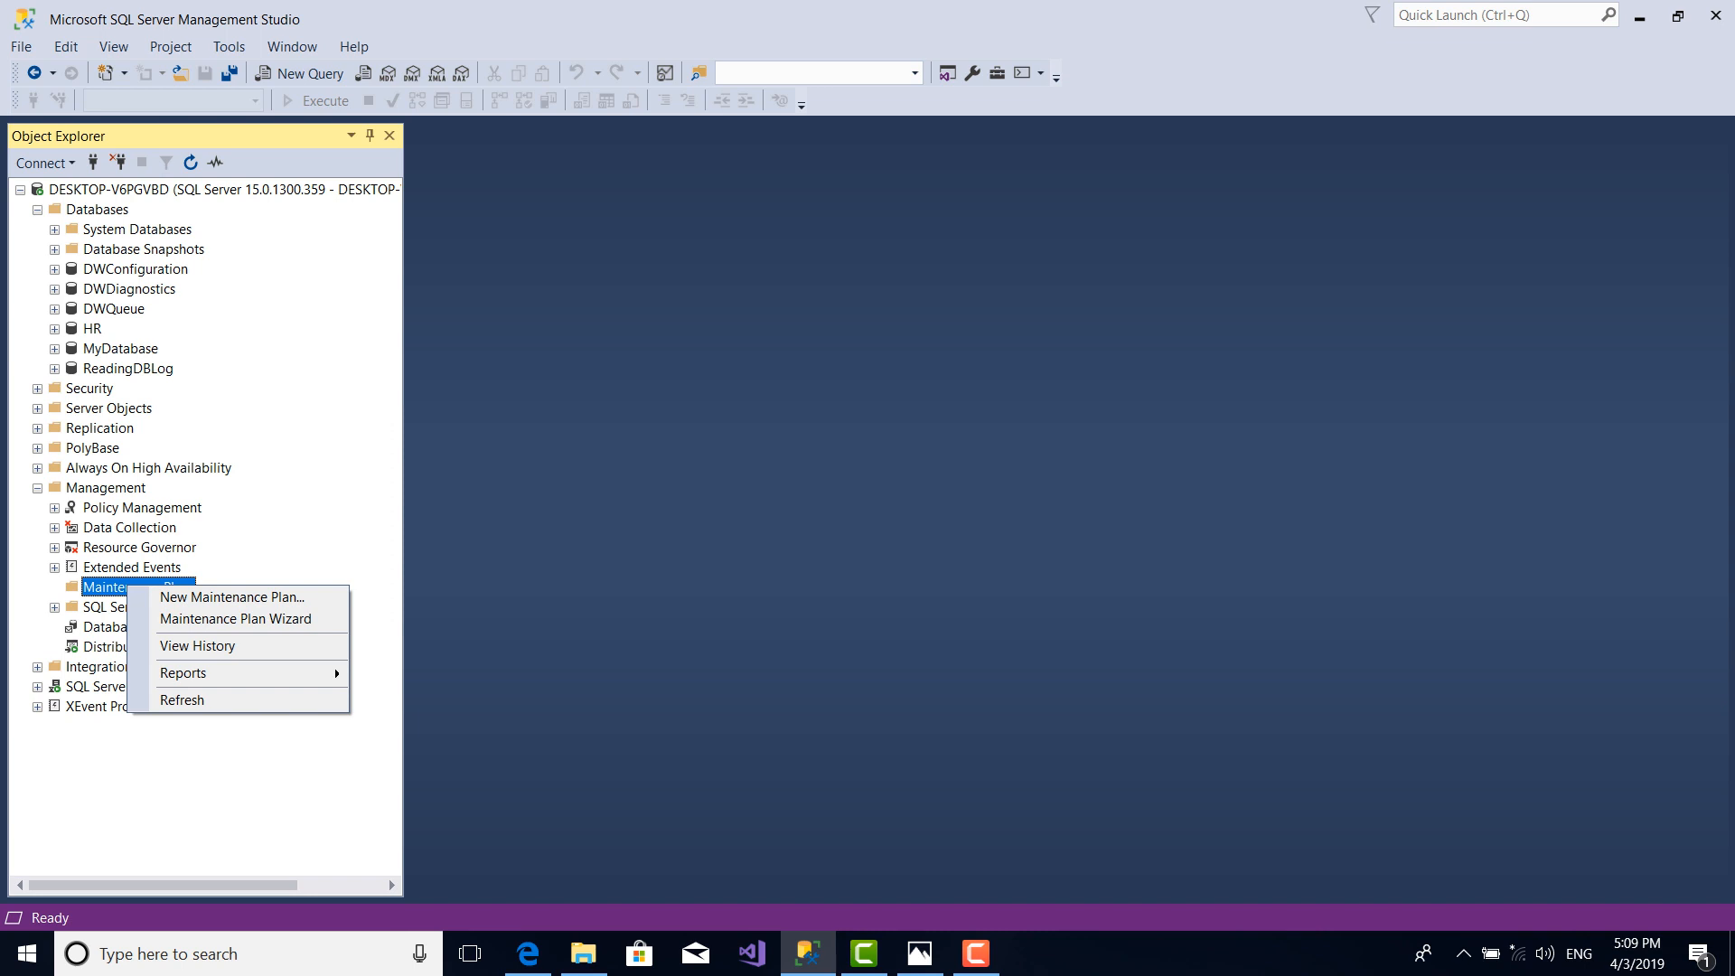
key(Down)
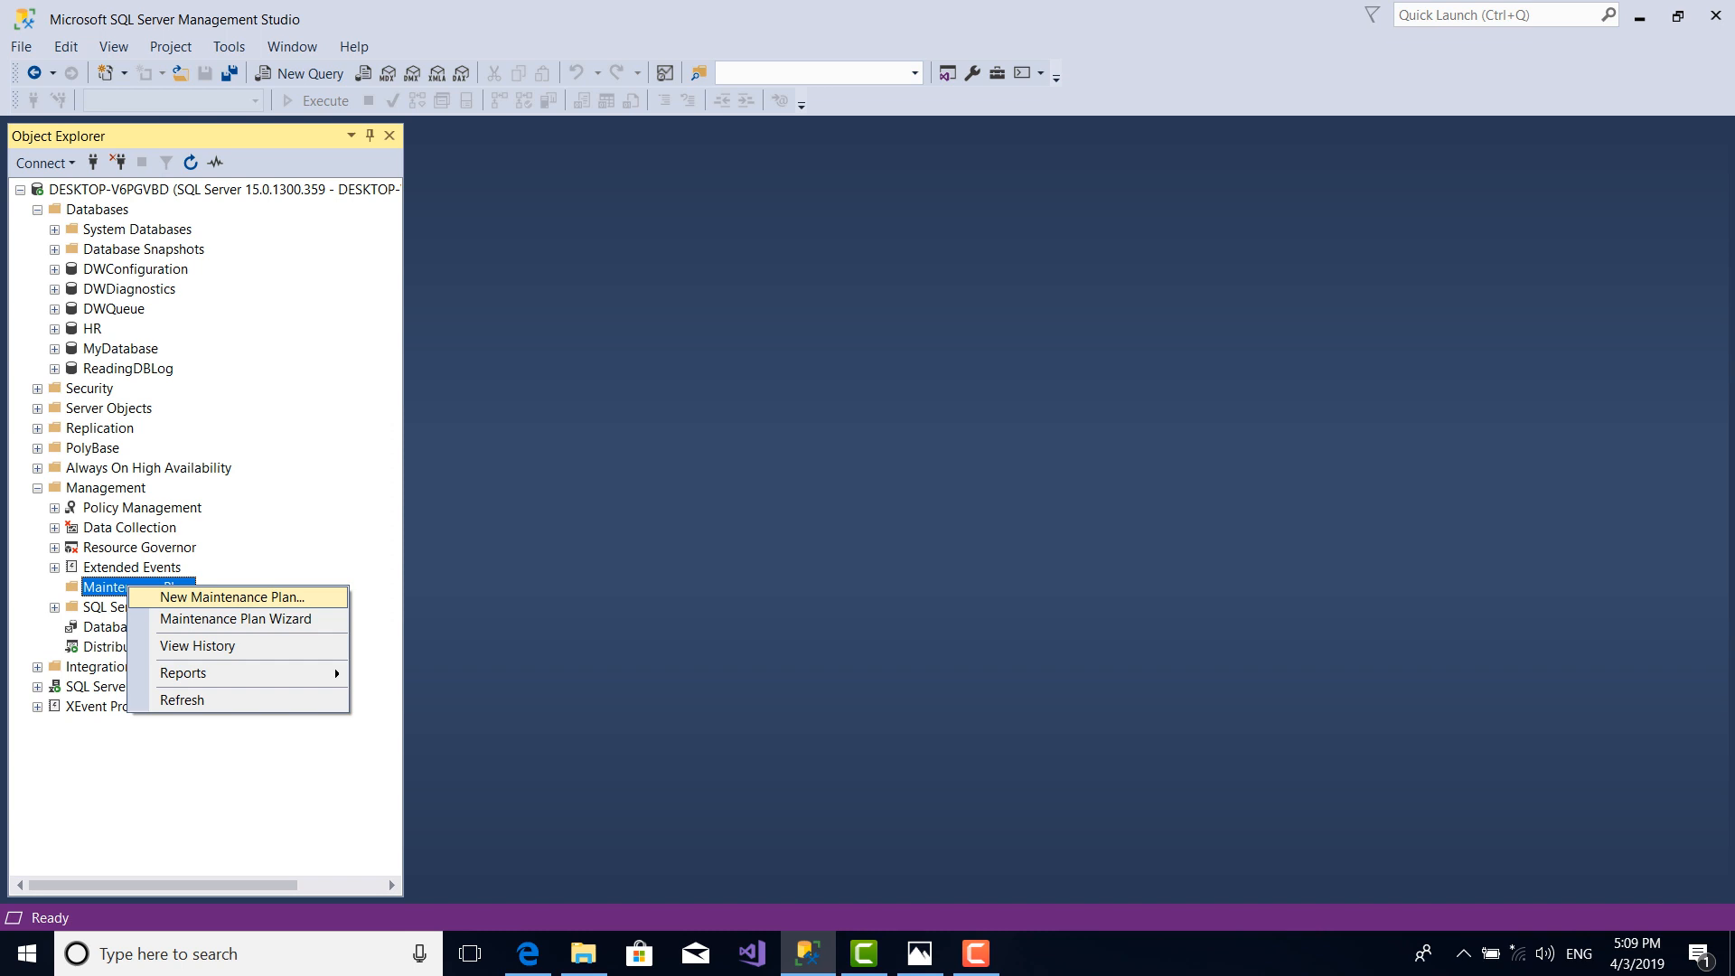
key(Down)
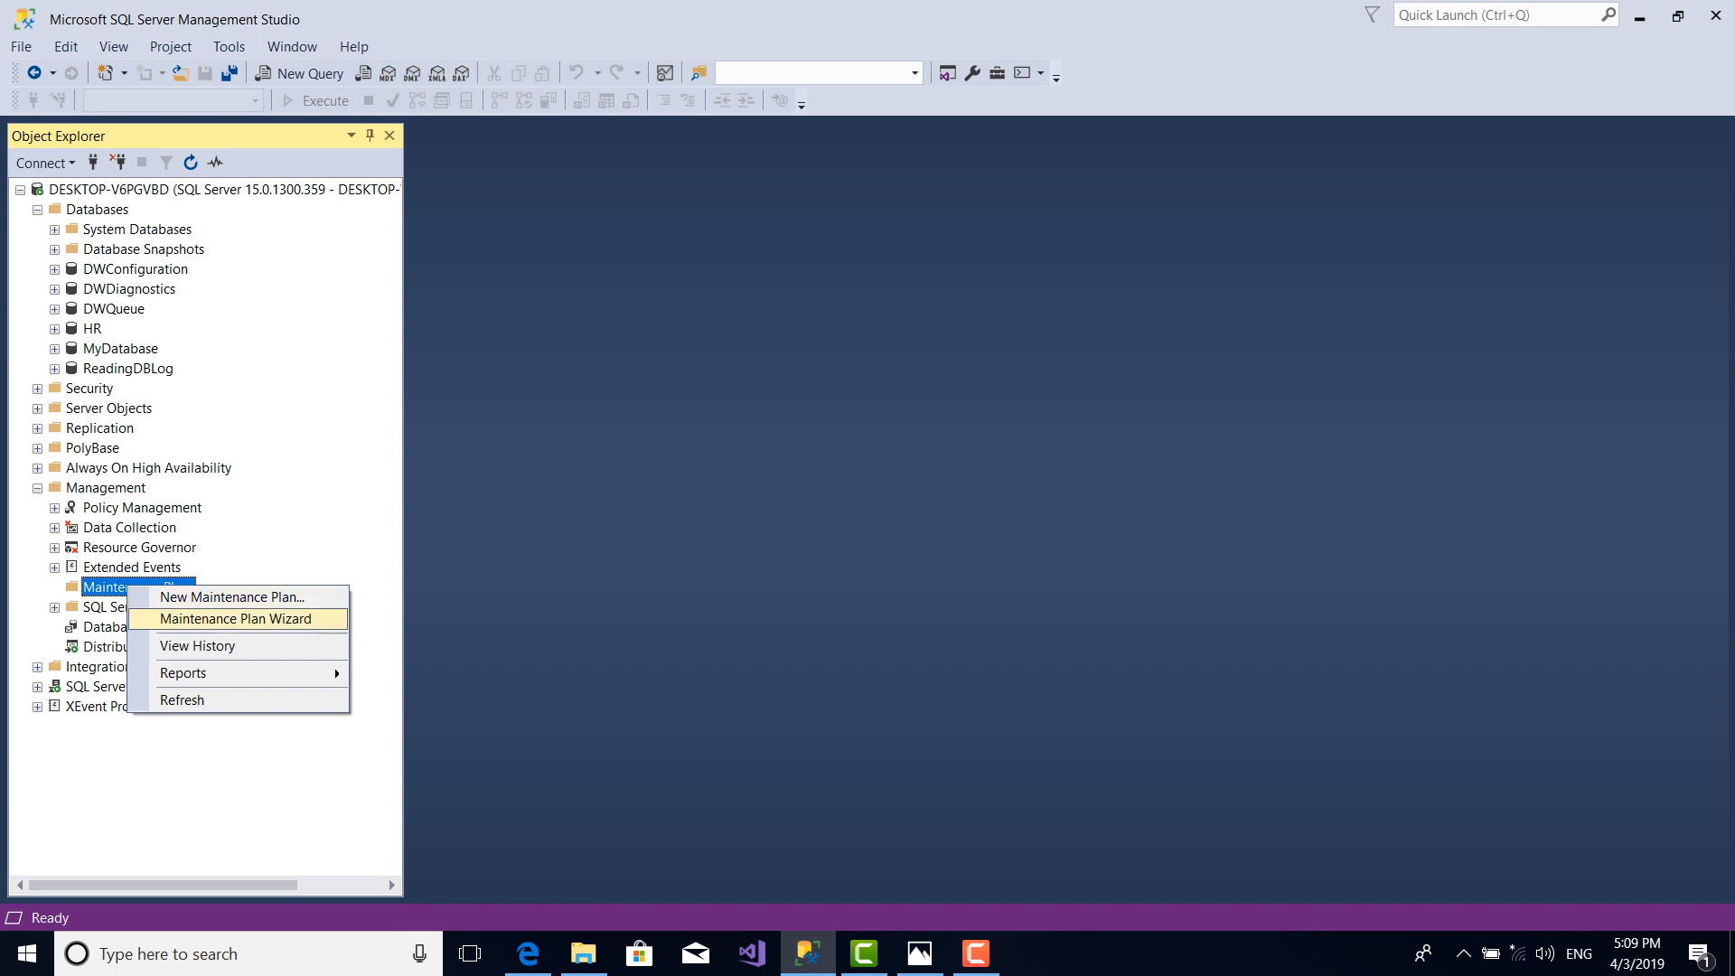
key(Up)
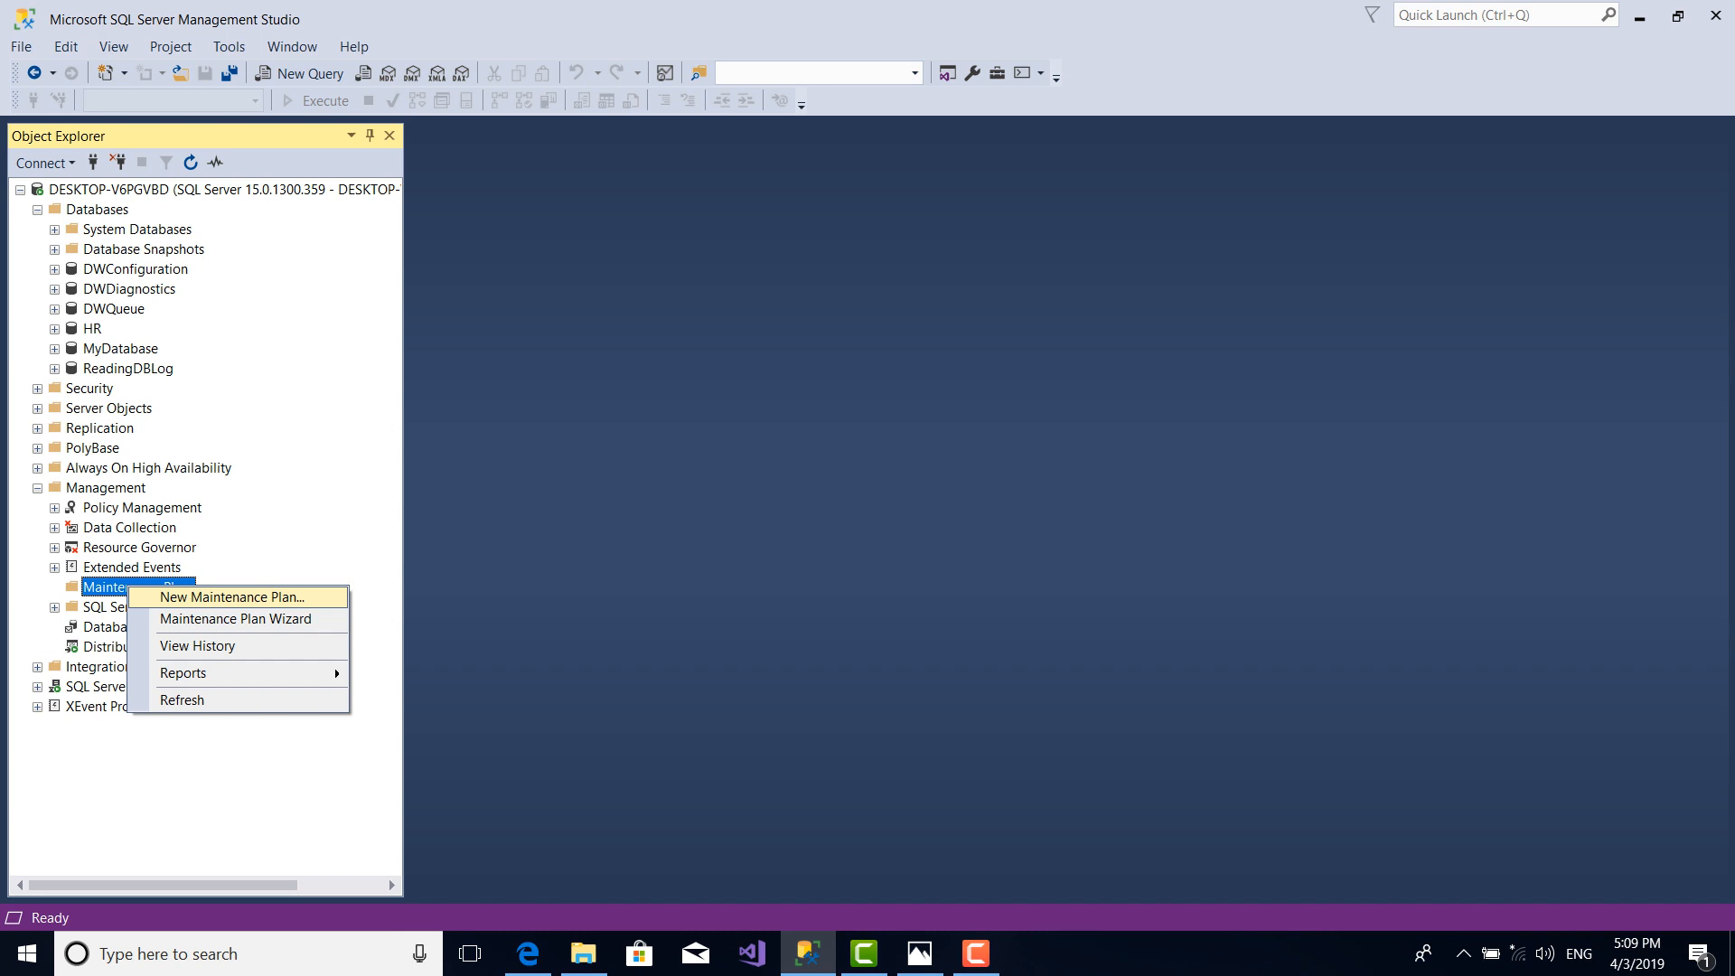
key(Return)
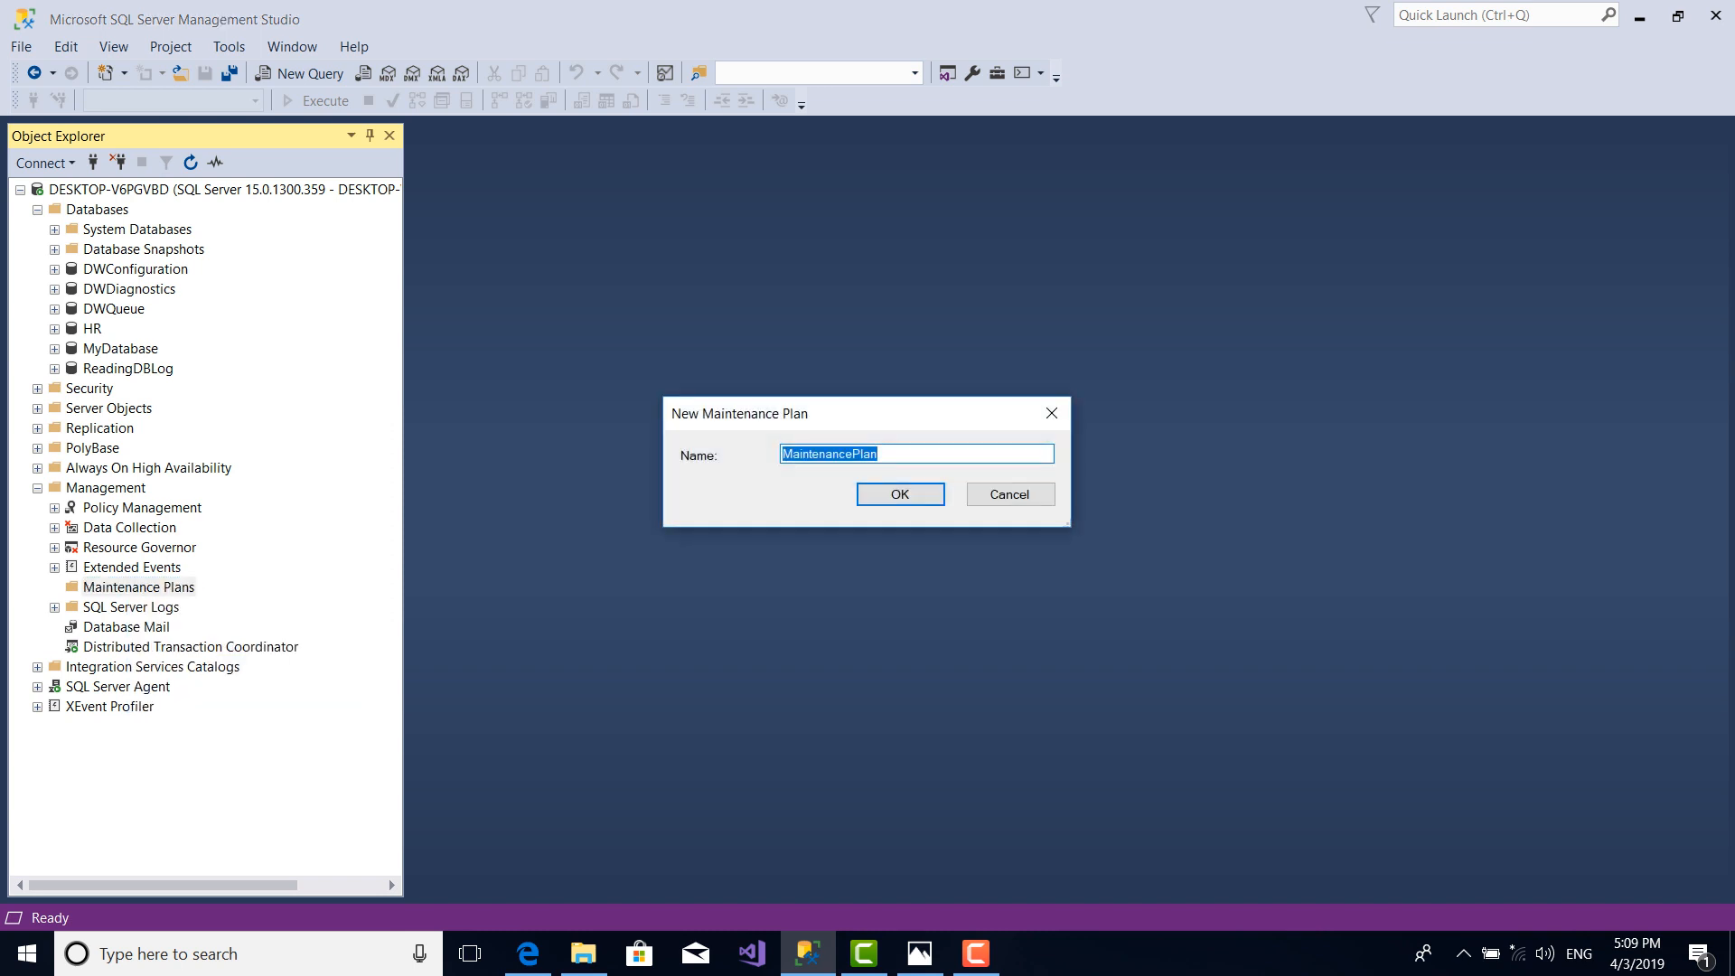
text(HR)
text(_Atuo)
key(BackSpace)
key(BackSpace)
key(BackSpace)
text(uto_Backup_ByM)
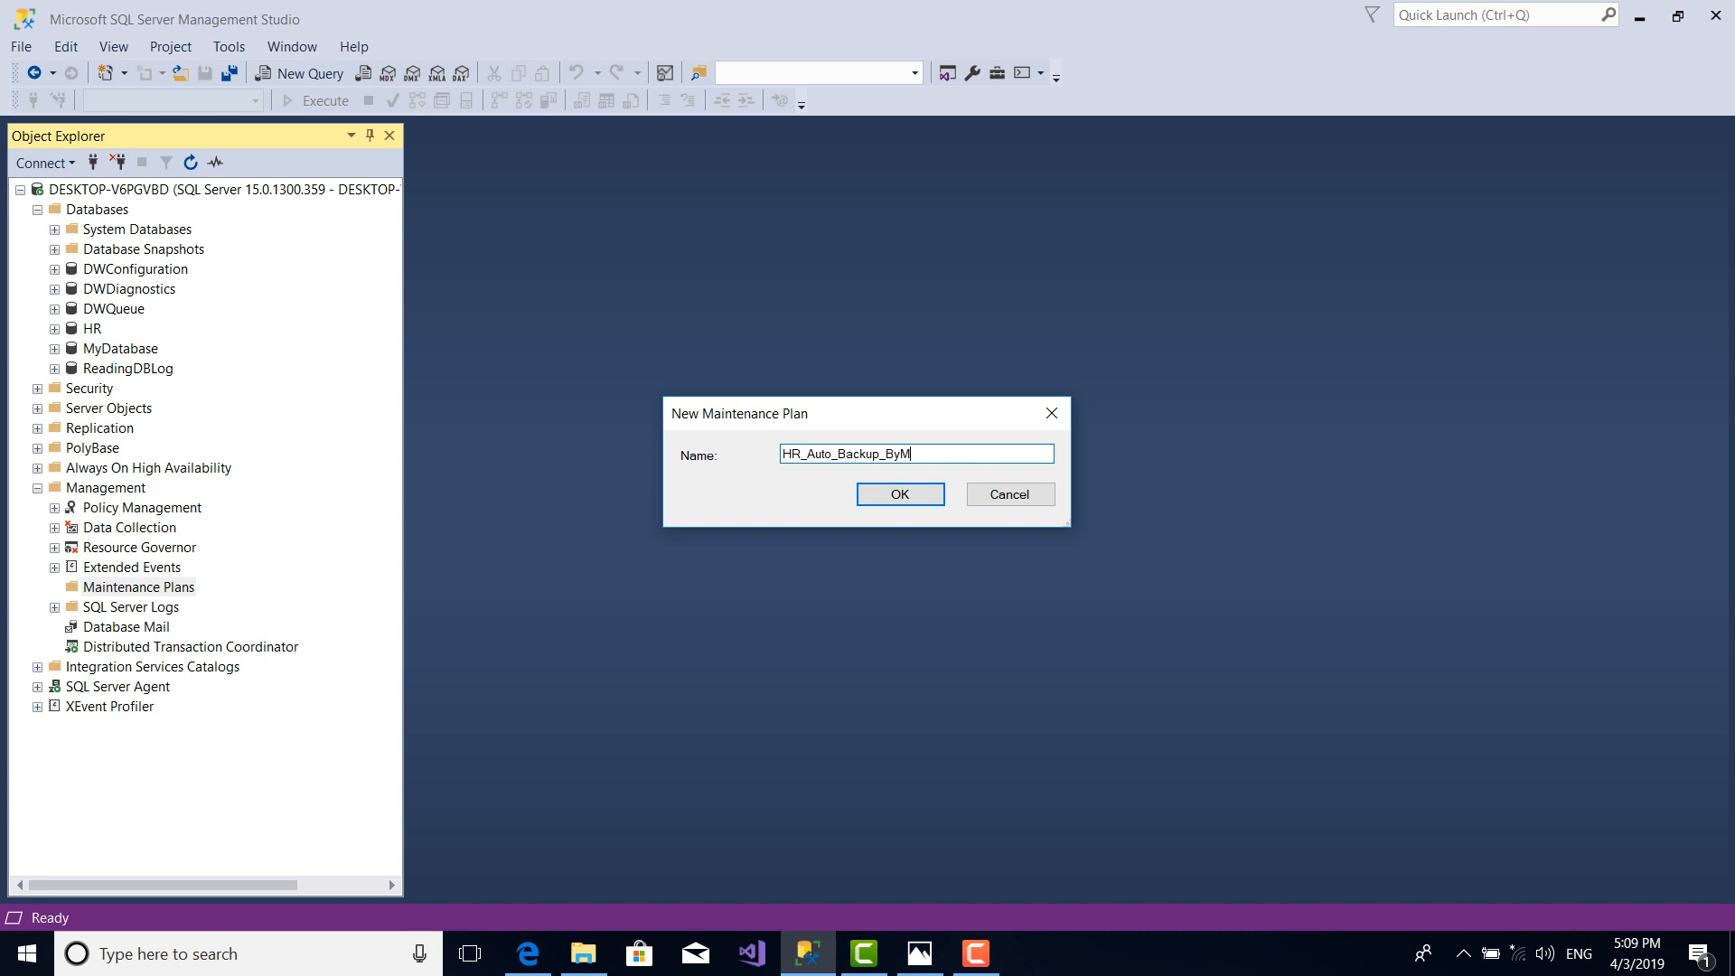
text(P_PerHour)
key(Return)
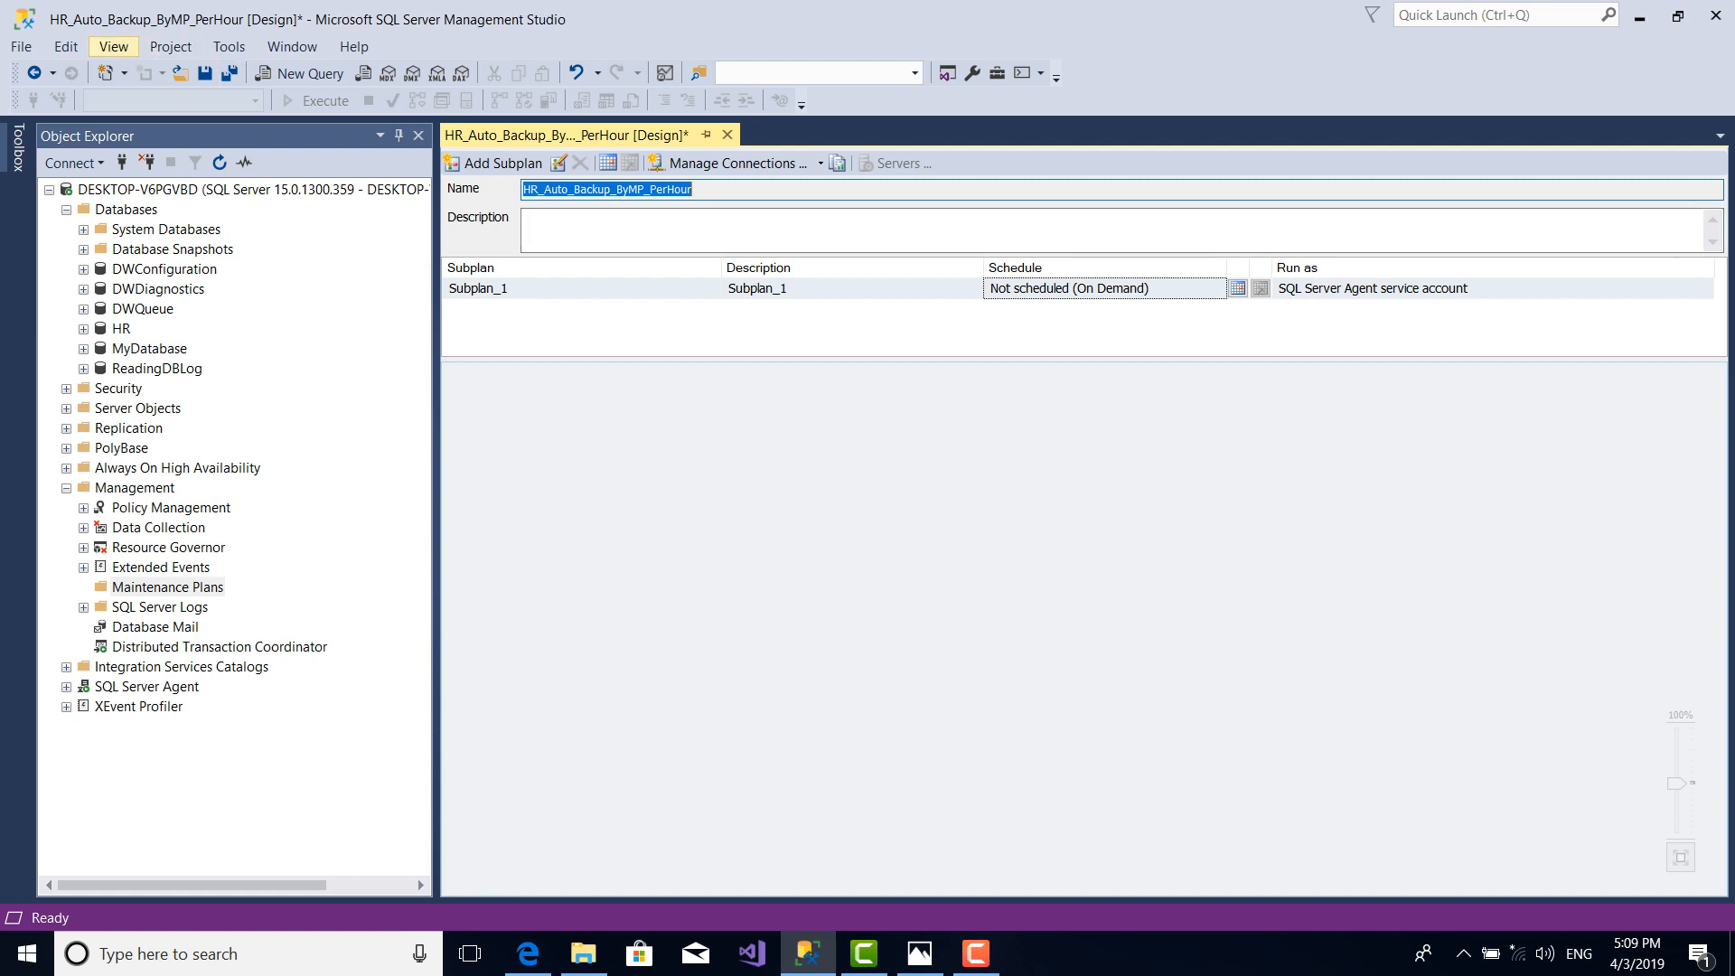
Add a Back Up Database Task from the Toolbox to the maintenance plan's design surface
click(113, 46)
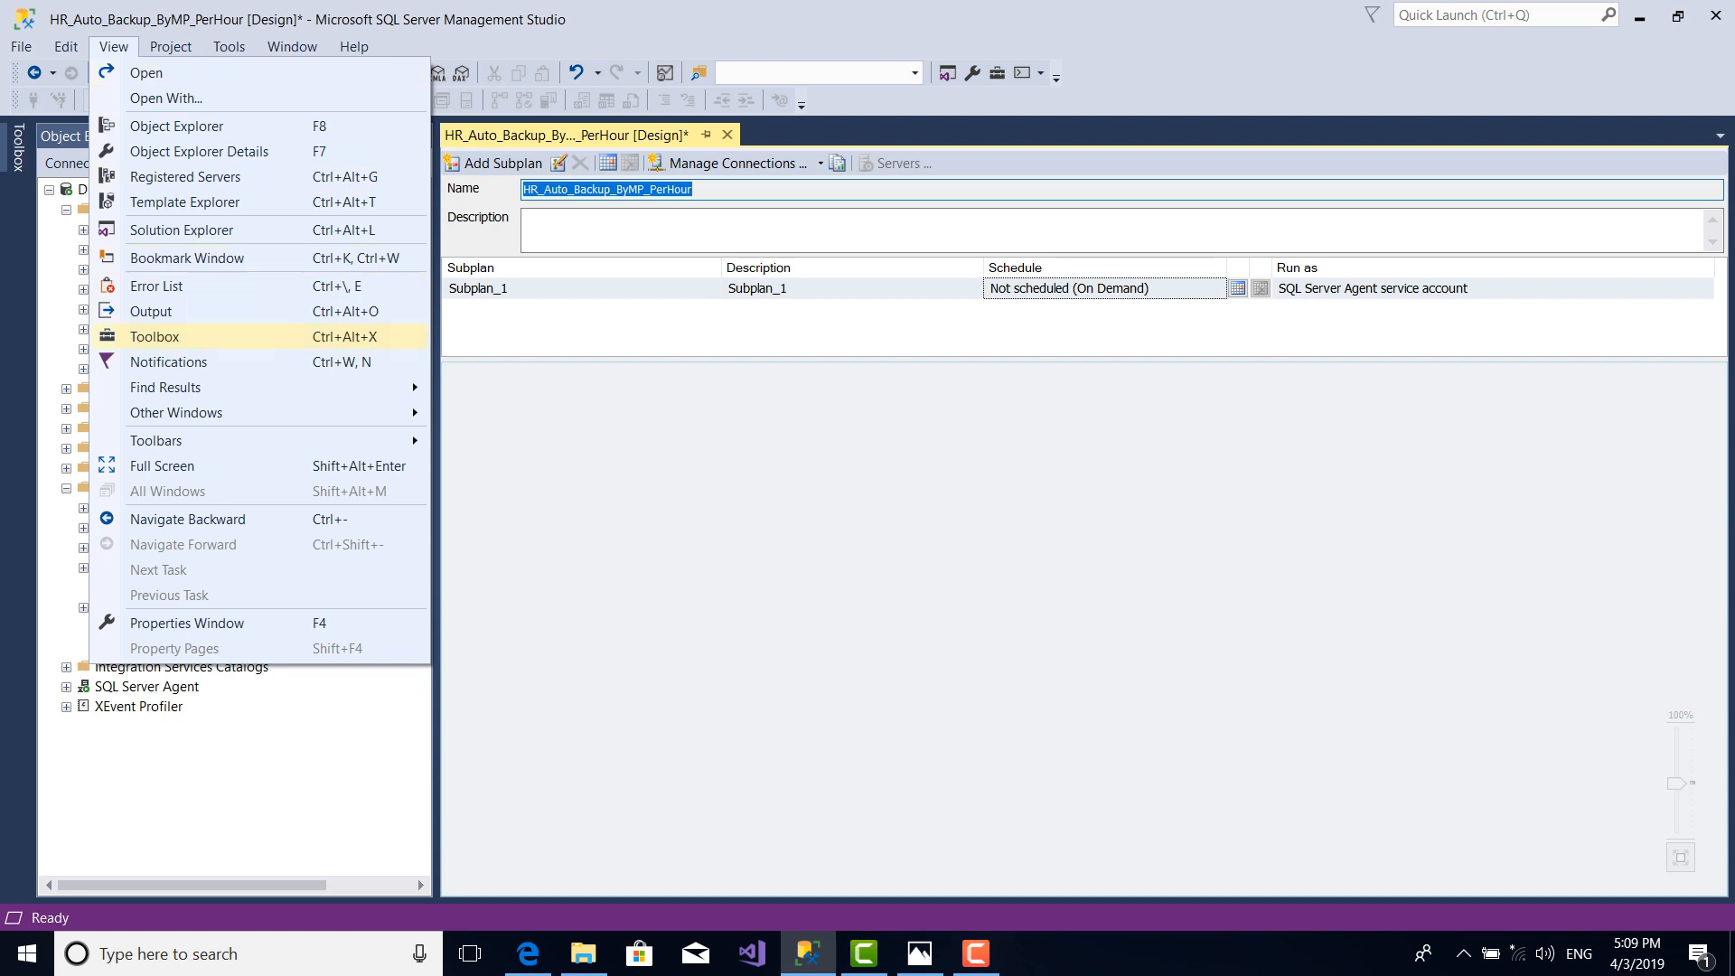
click(154, 336)
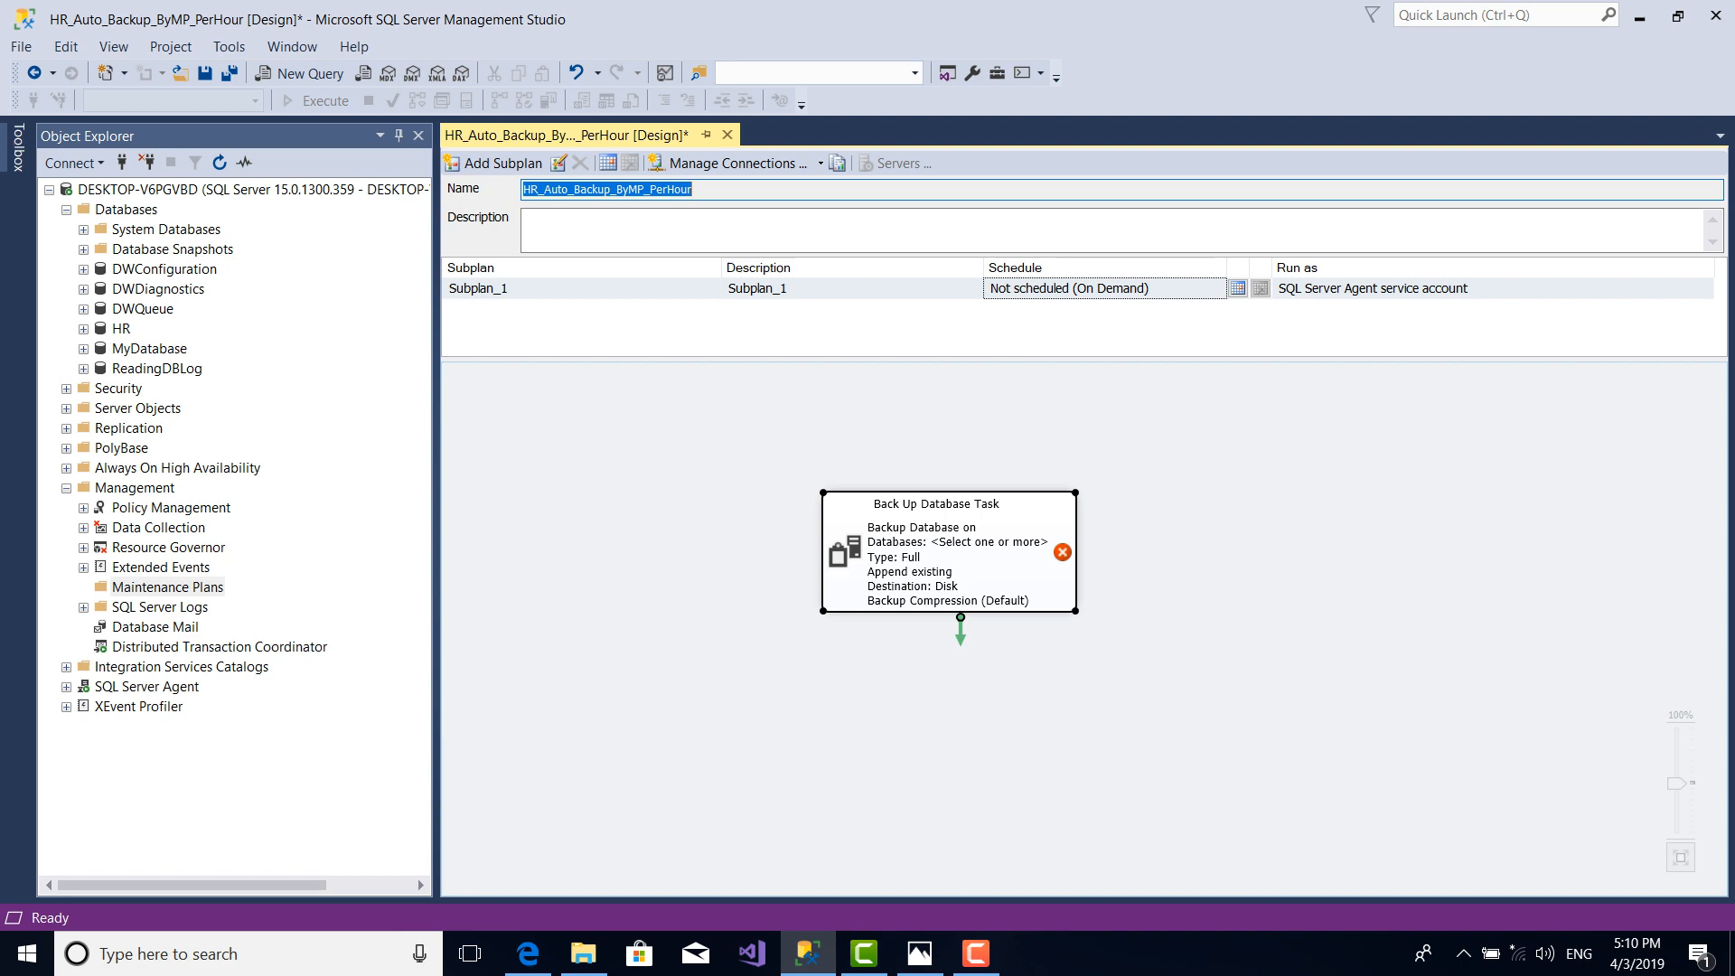
Open the job schedule for Subplan_1 and name it HR_Auto_Backup_ByMP_PerHour.SP1
click(479, 288)
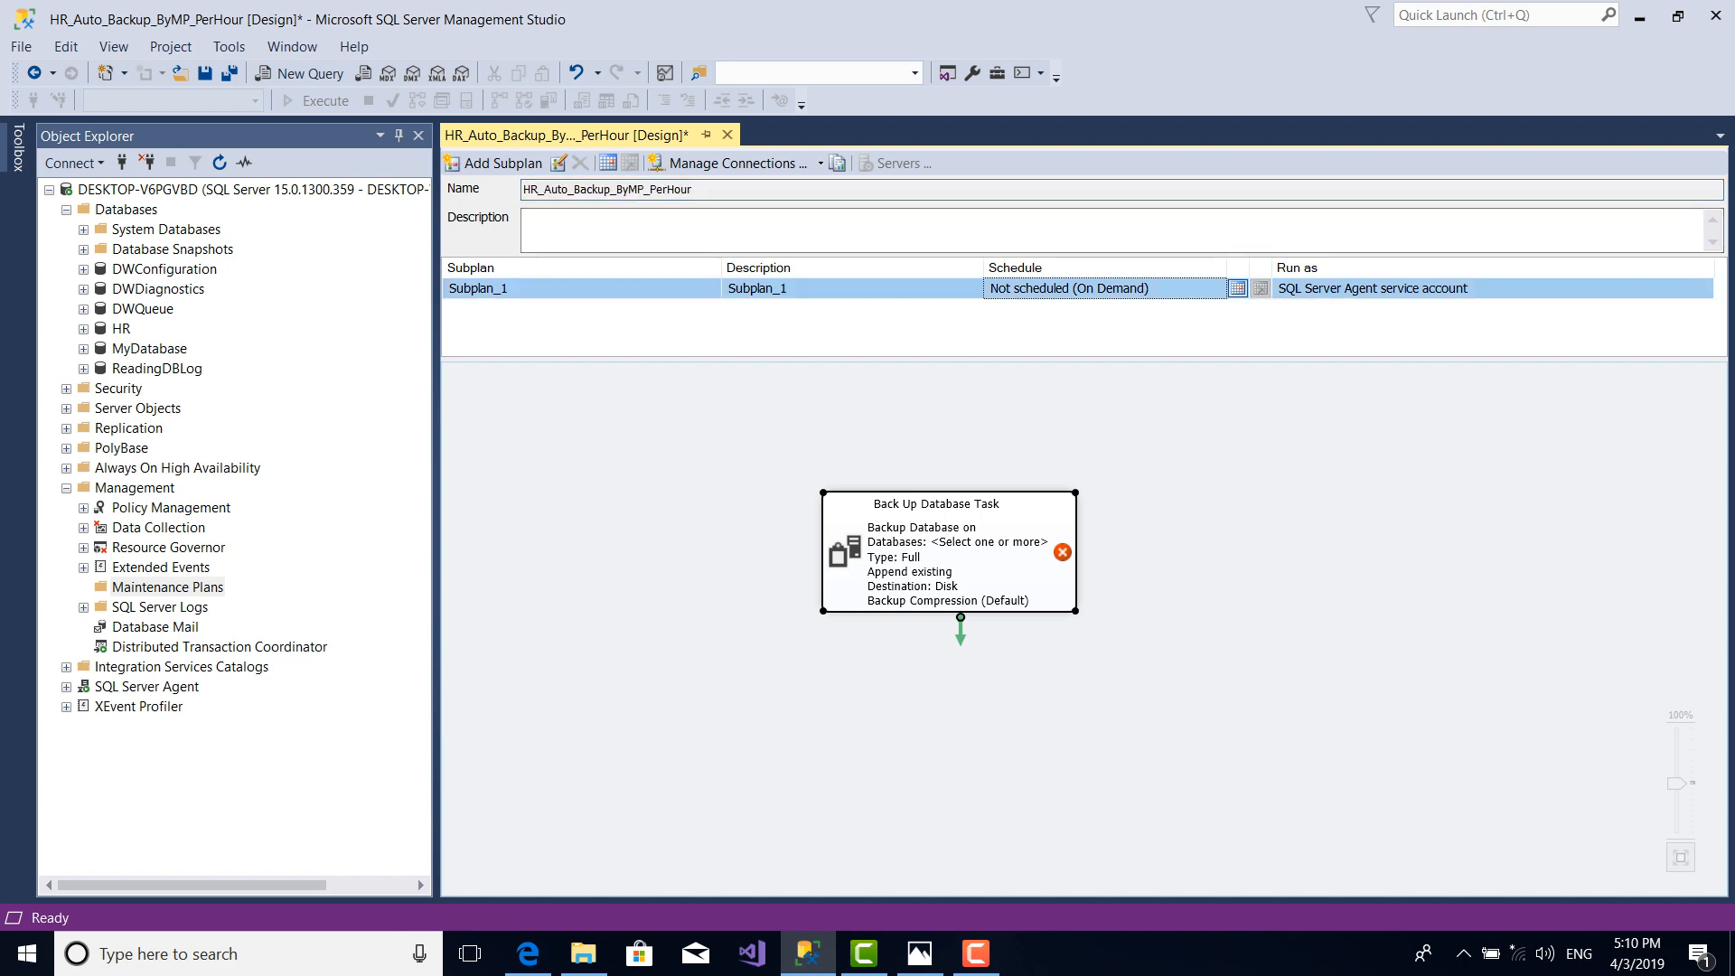
click(1237, 289)
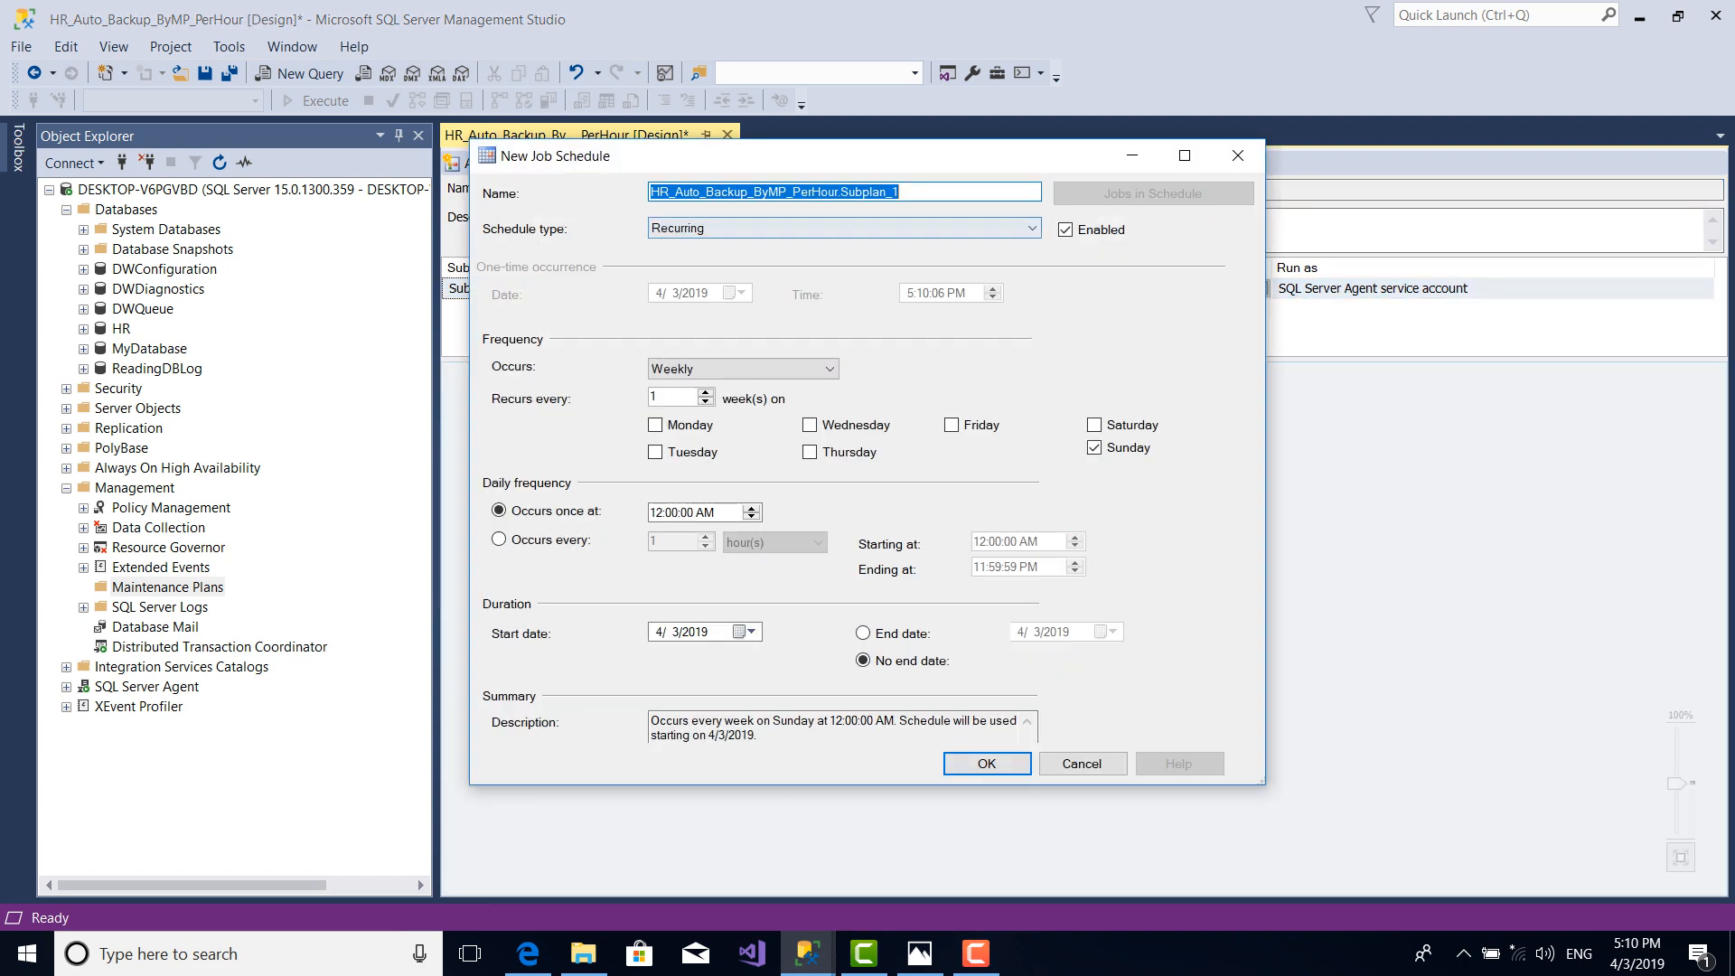
click(904, 192)
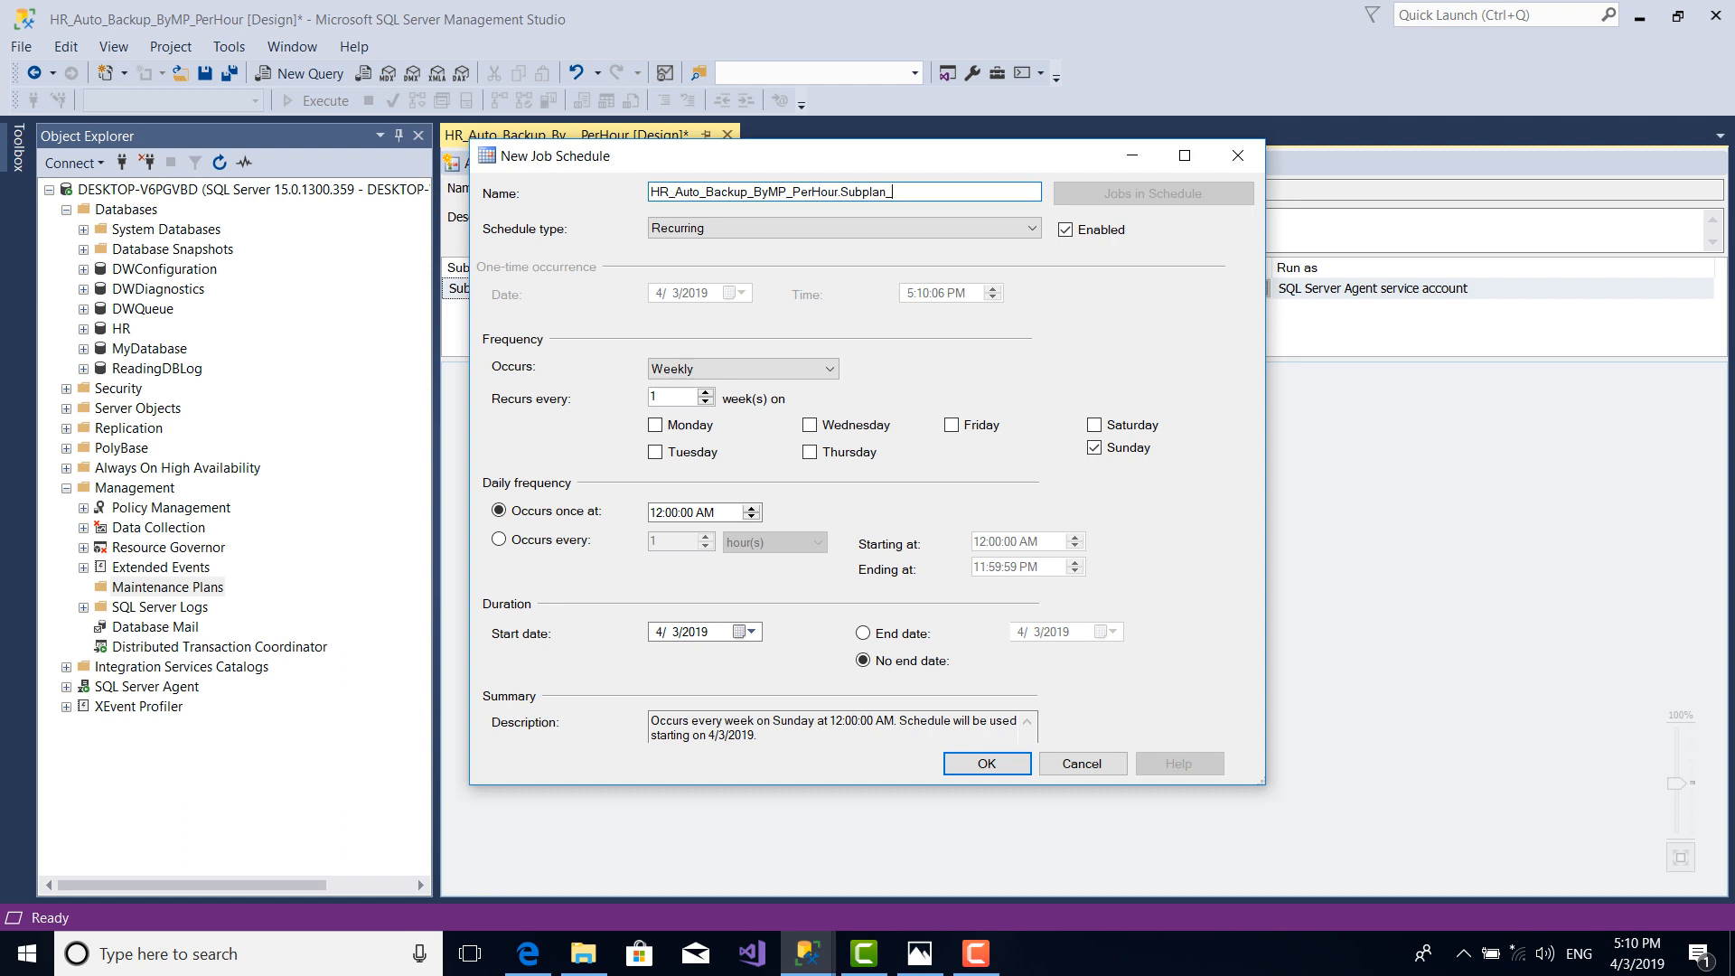
key(BackSpace)
key(BackSpace)
key(BackSpace)
key(BackSpace)
key(BackSpace)
key(BackSpace)
key(BackSpace)
text(P1)
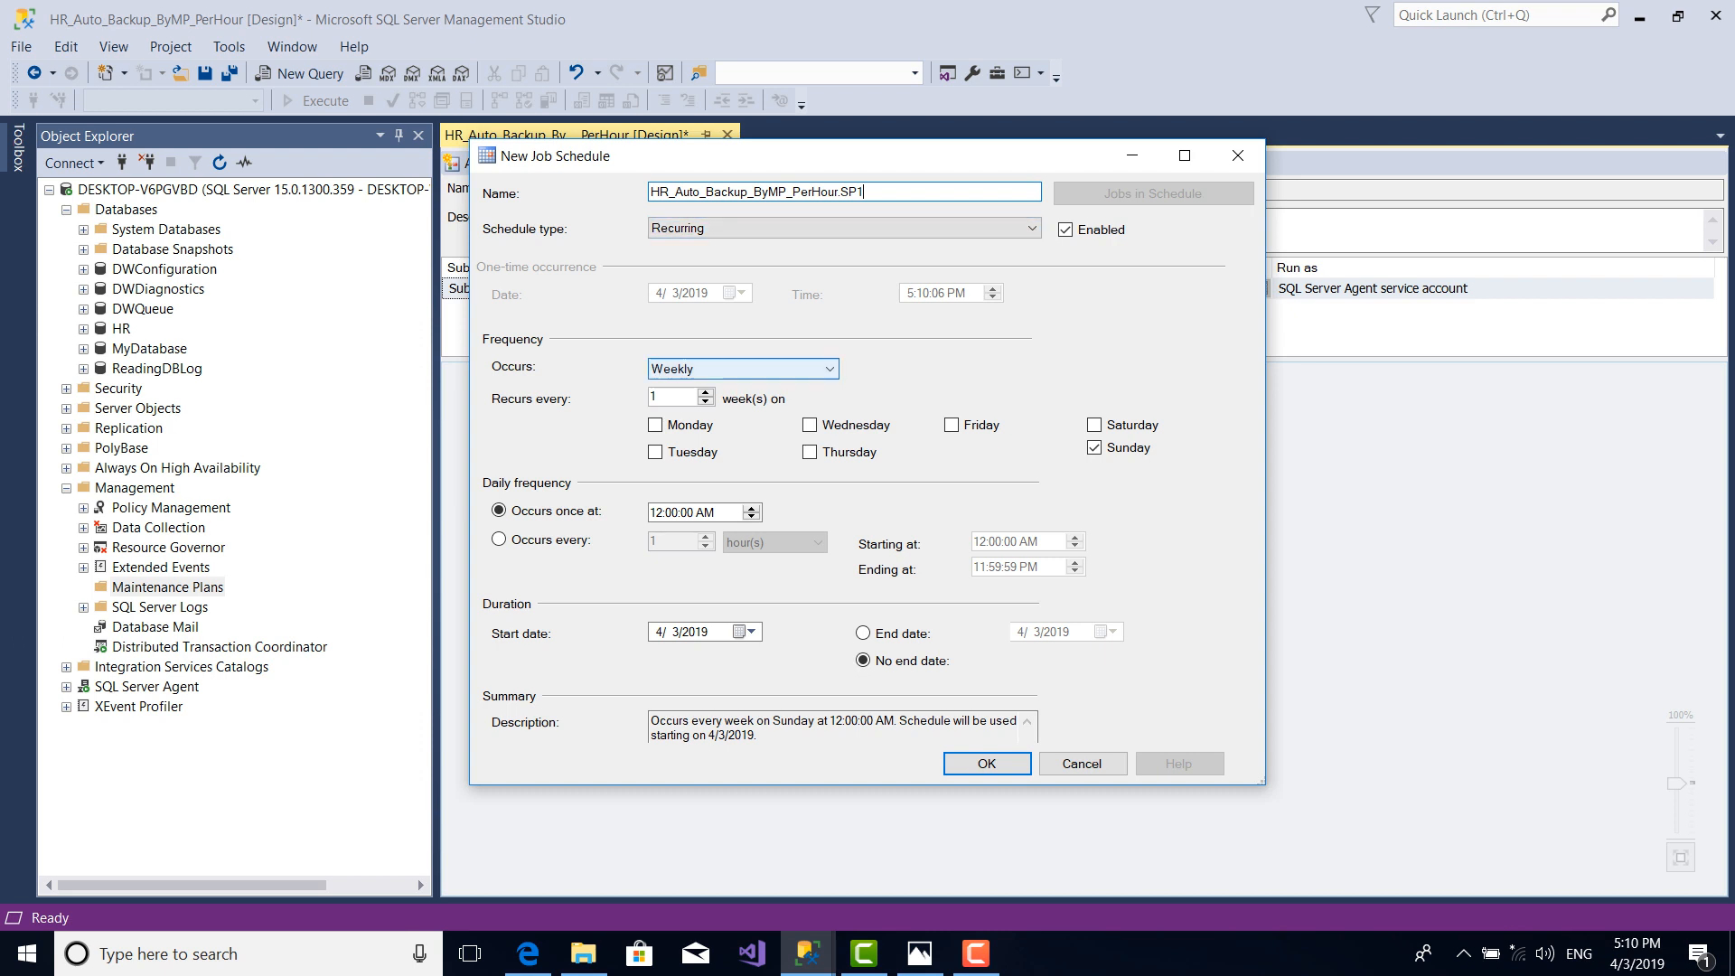
Schedule the subplan to occur daily, repeating every 1 hour, and confirm the schedule
click(741, 369)
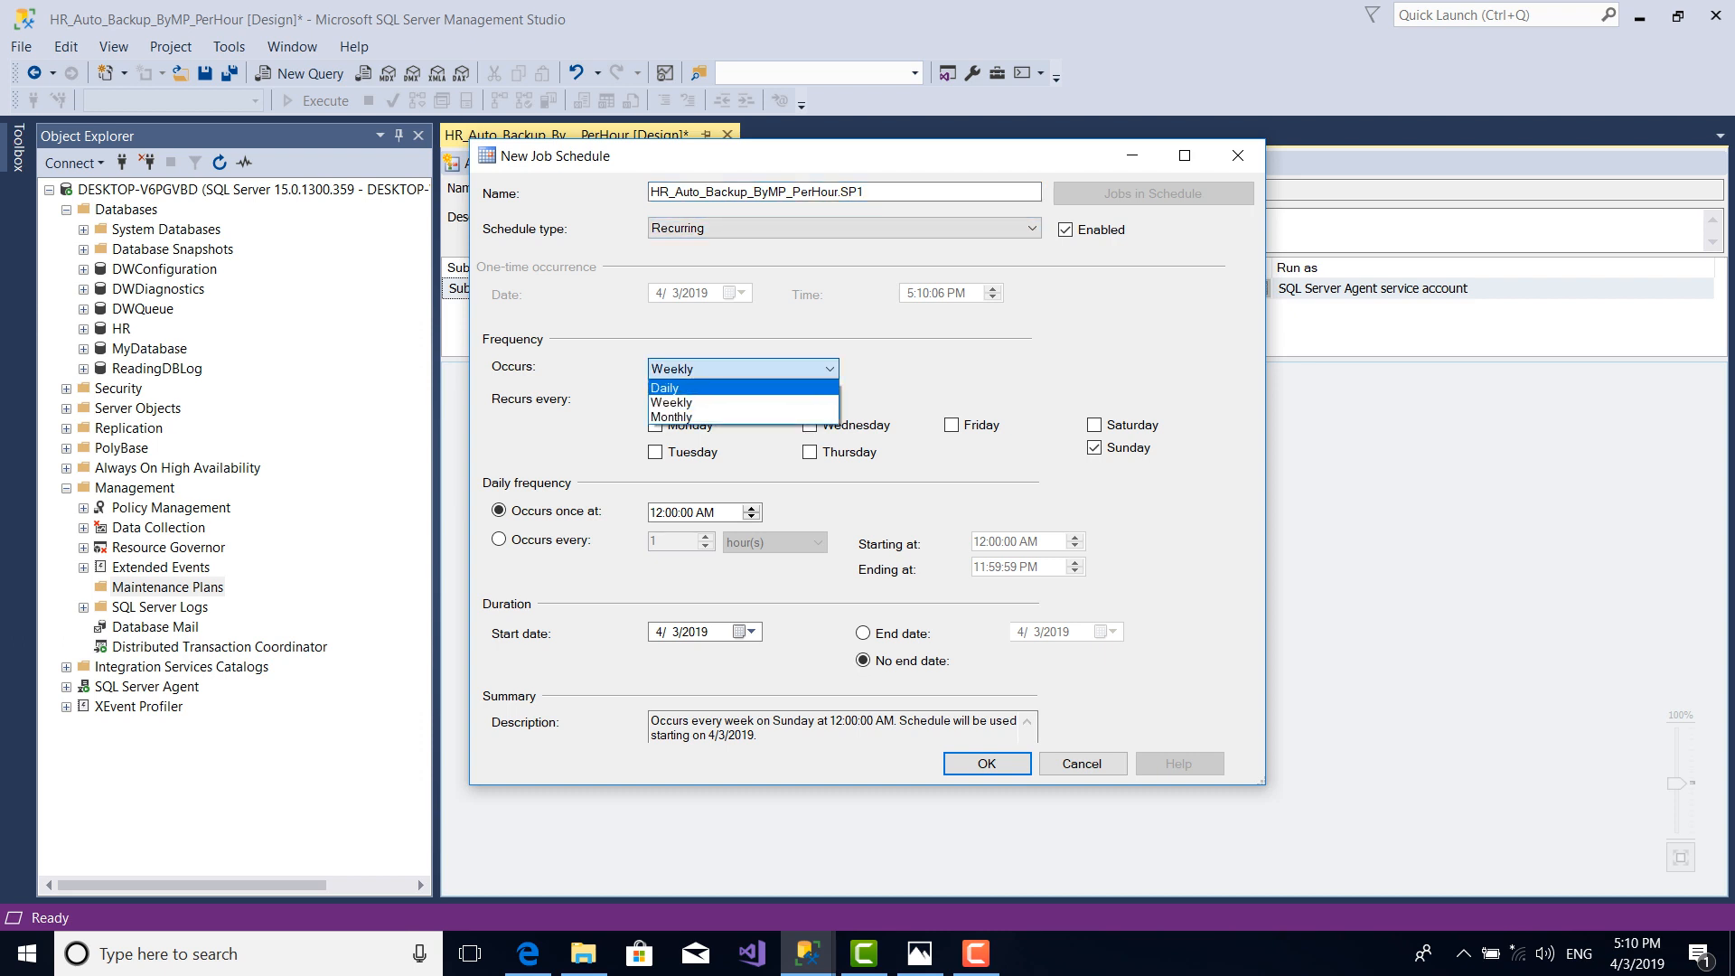
key(Return)
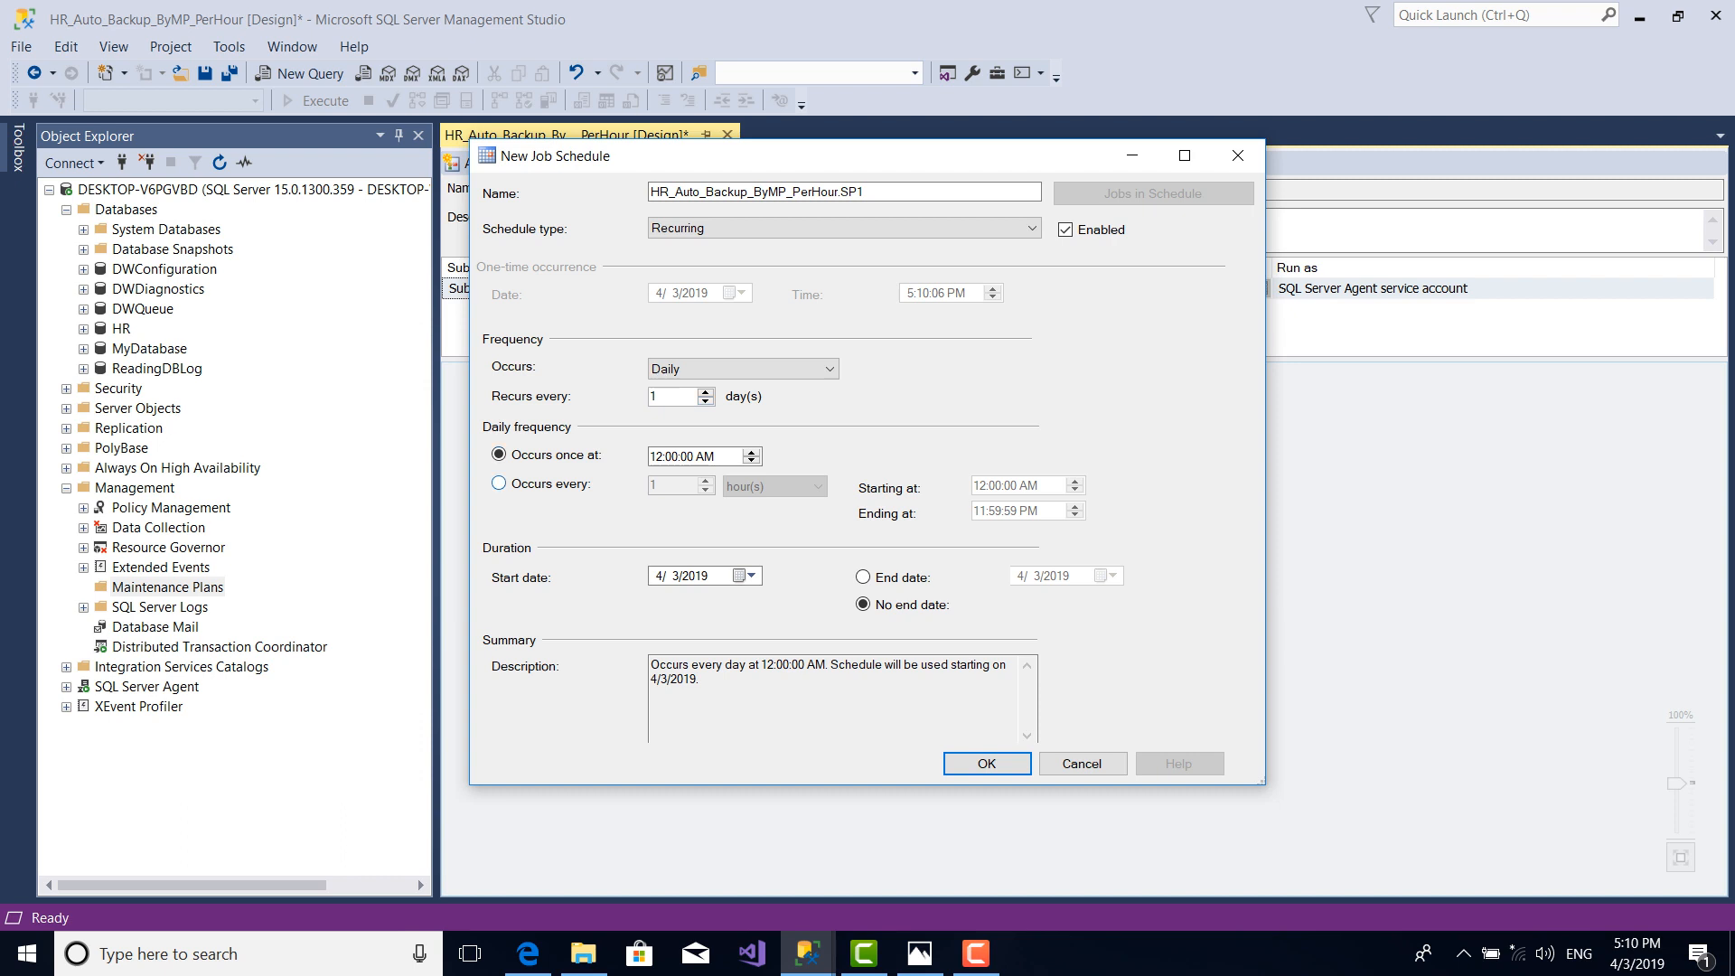
click(498, 483)
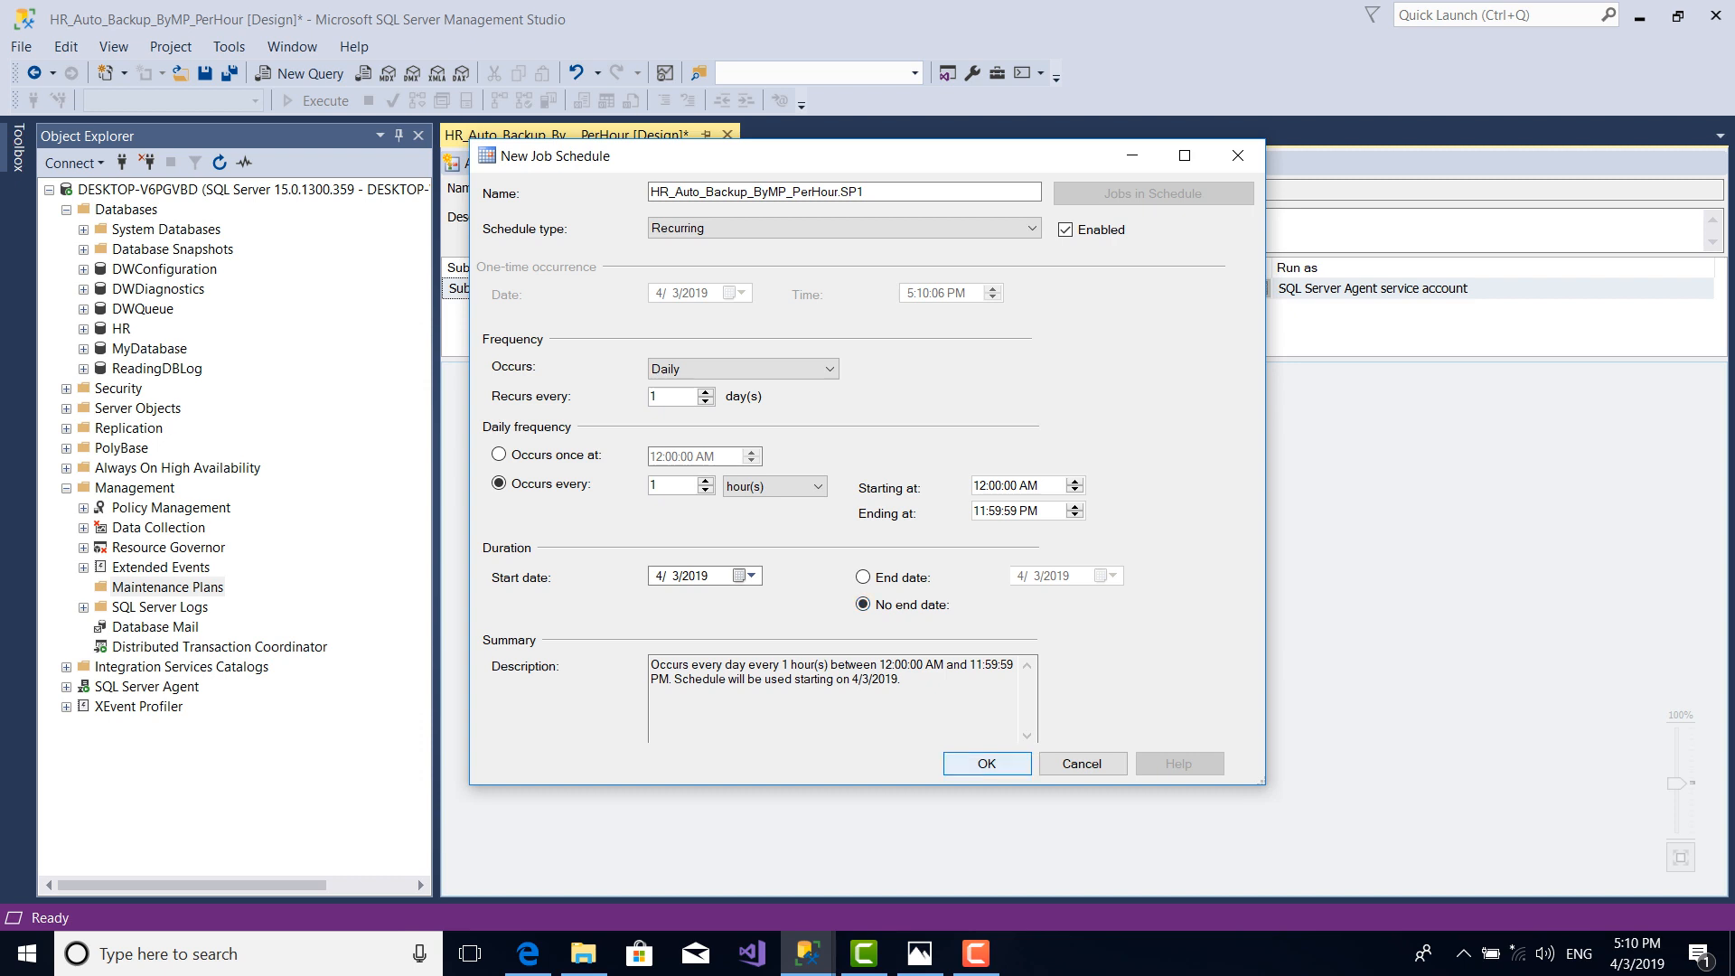
click(987, 764)
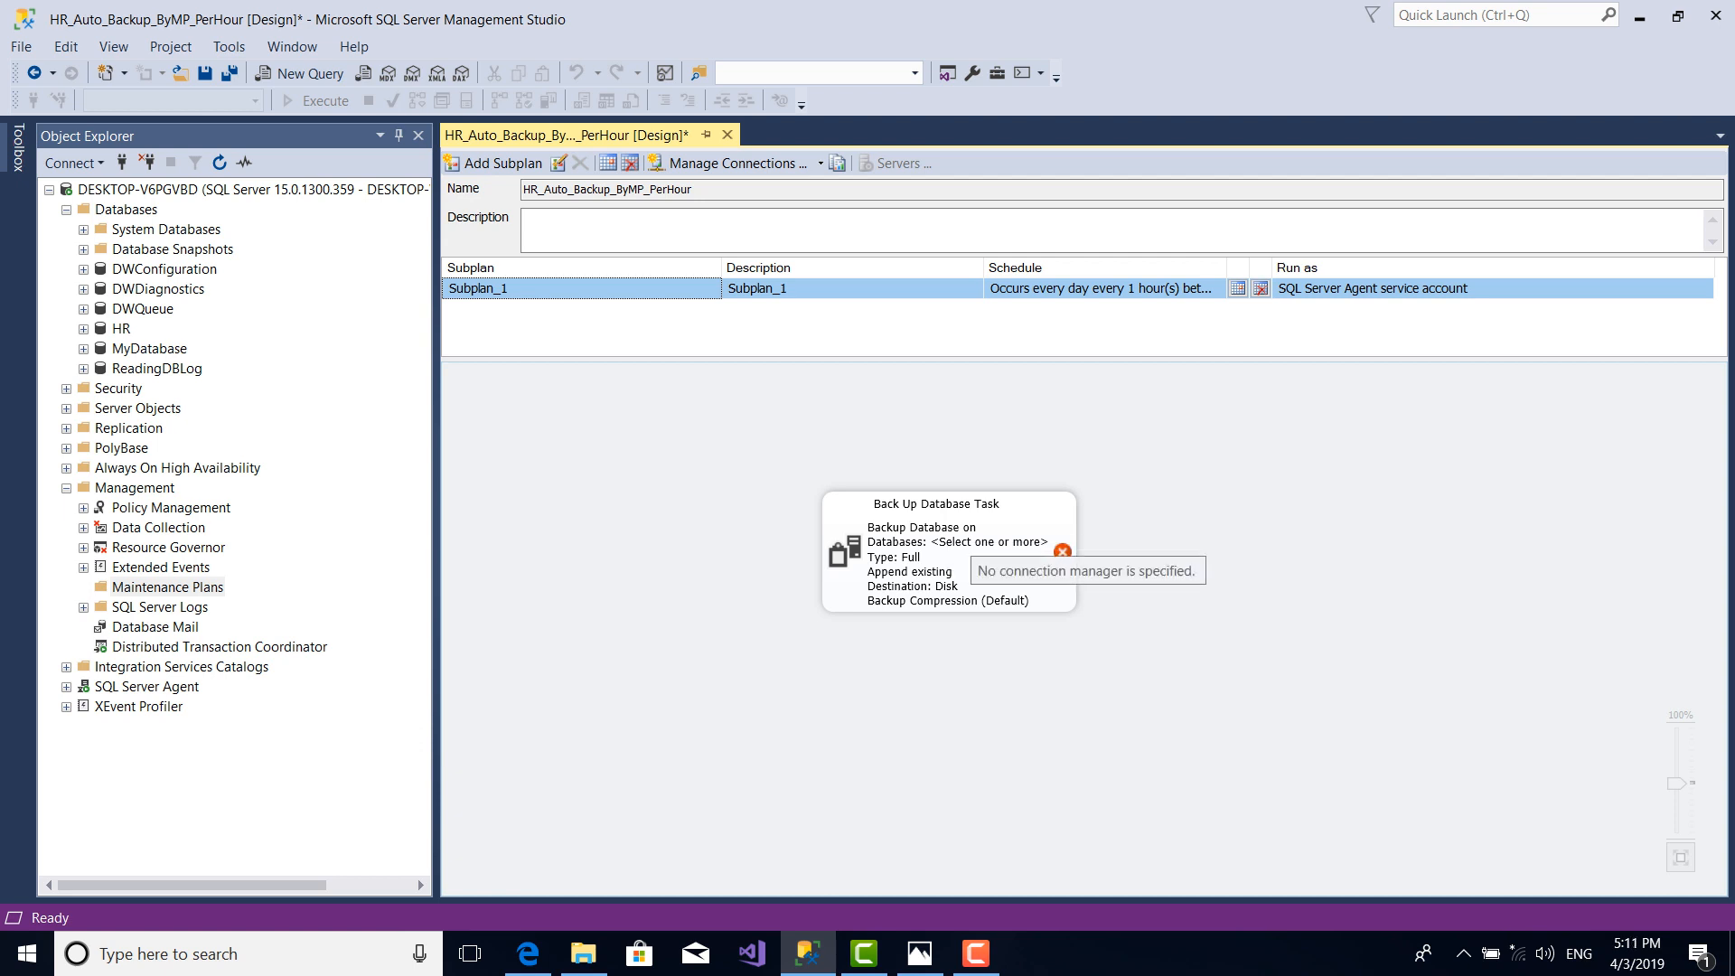
Open the Back Up Database Task for editing, review the backup types, and choose Full
click(1059, 553)
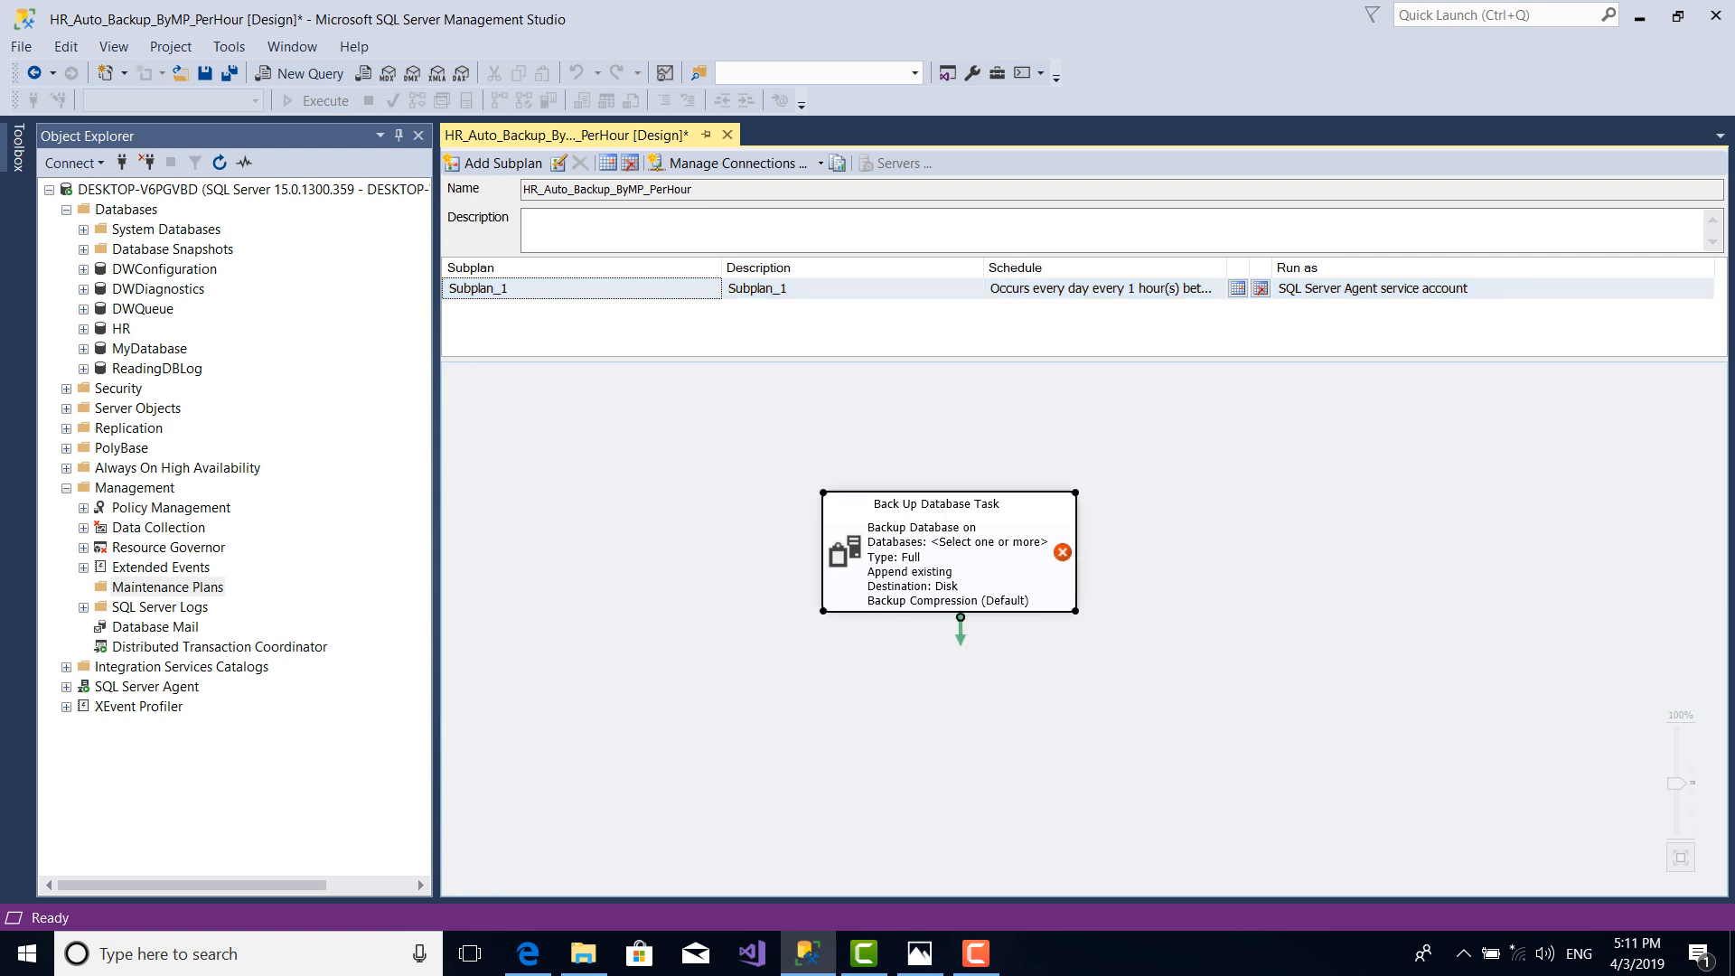
double_click(1060, 553)
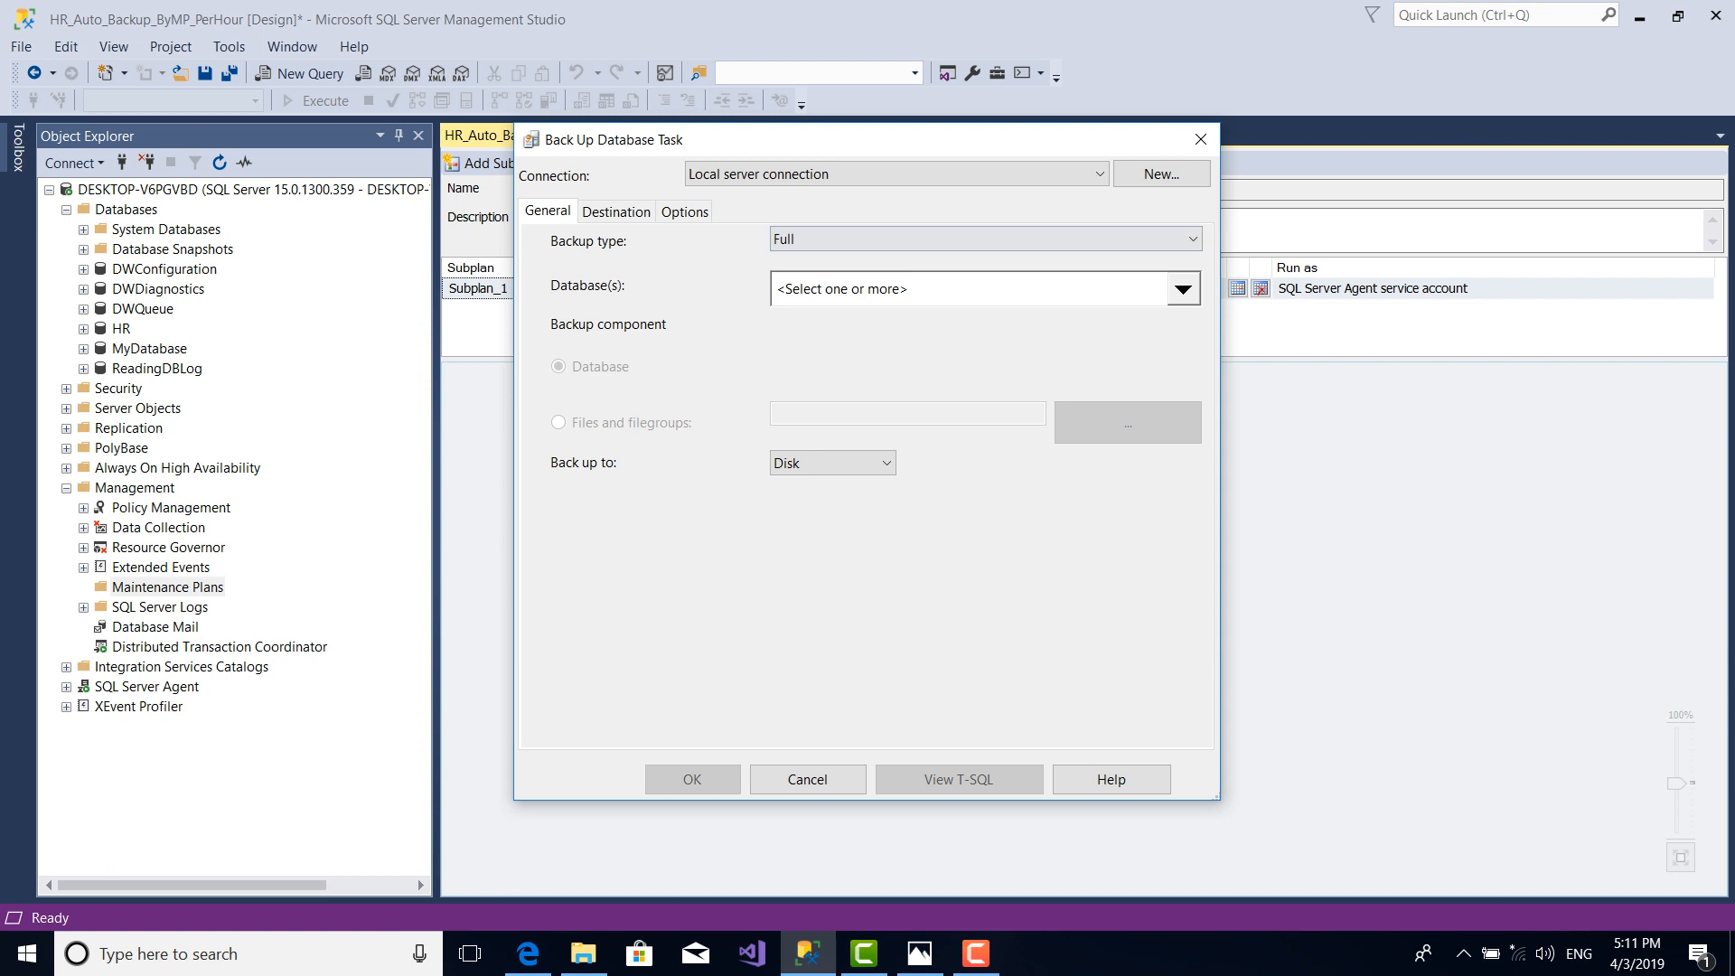
key(alt+Down)
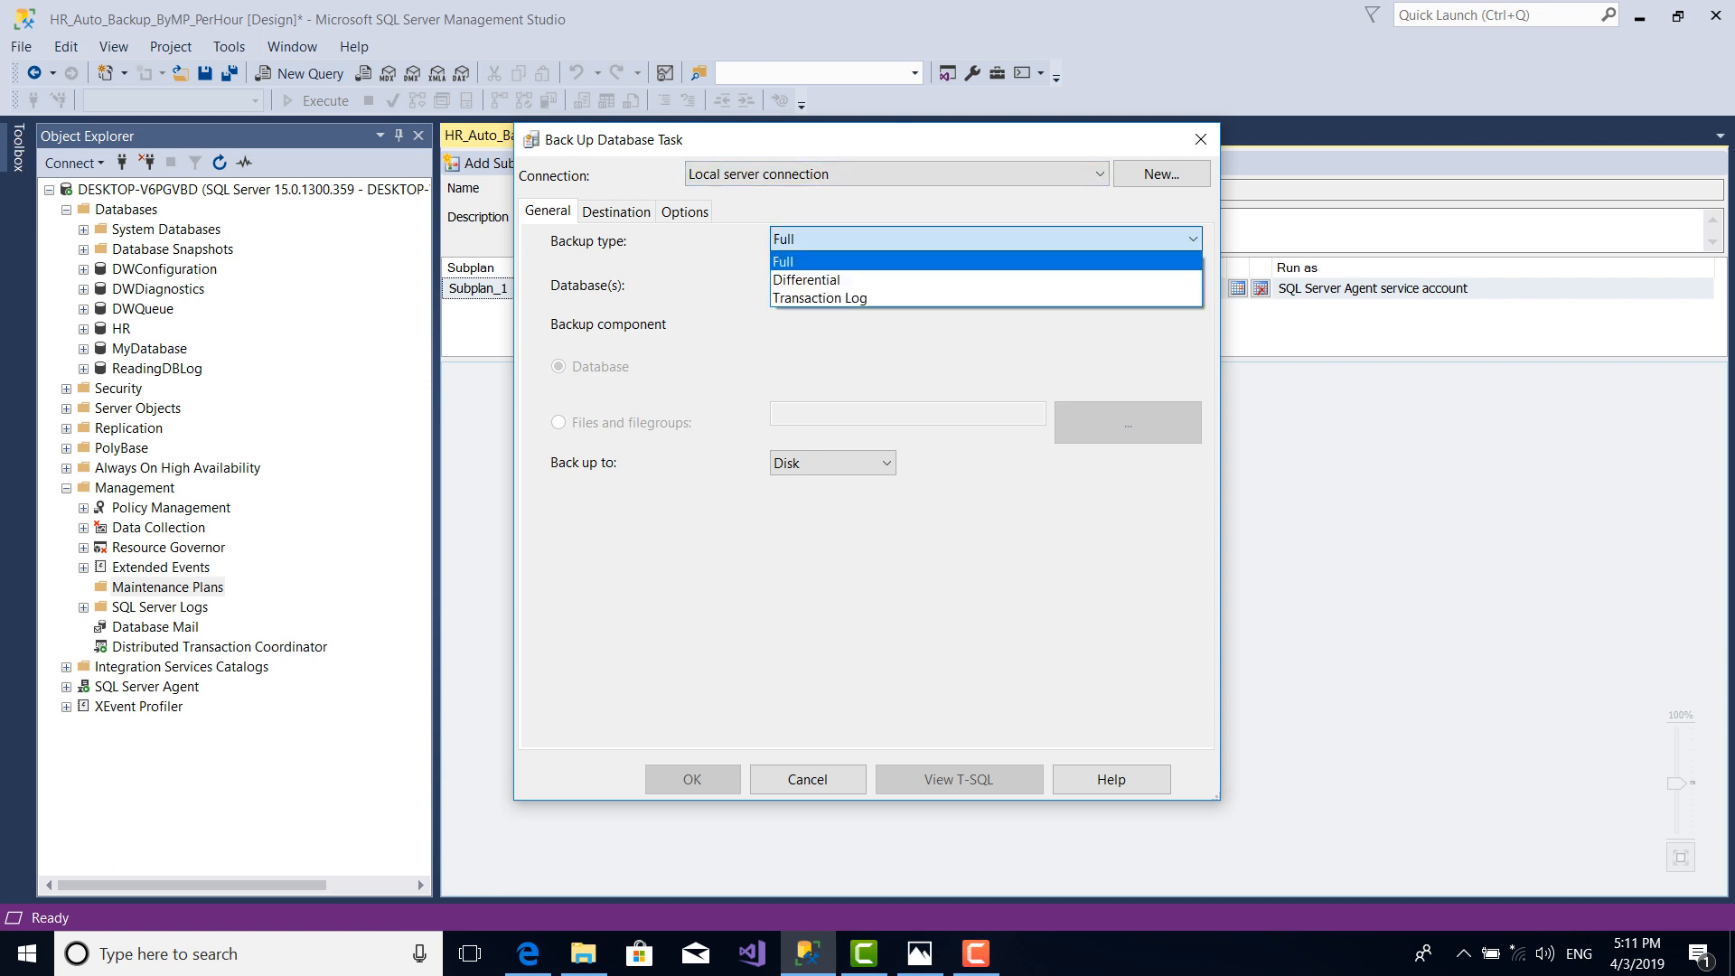
key(Return)
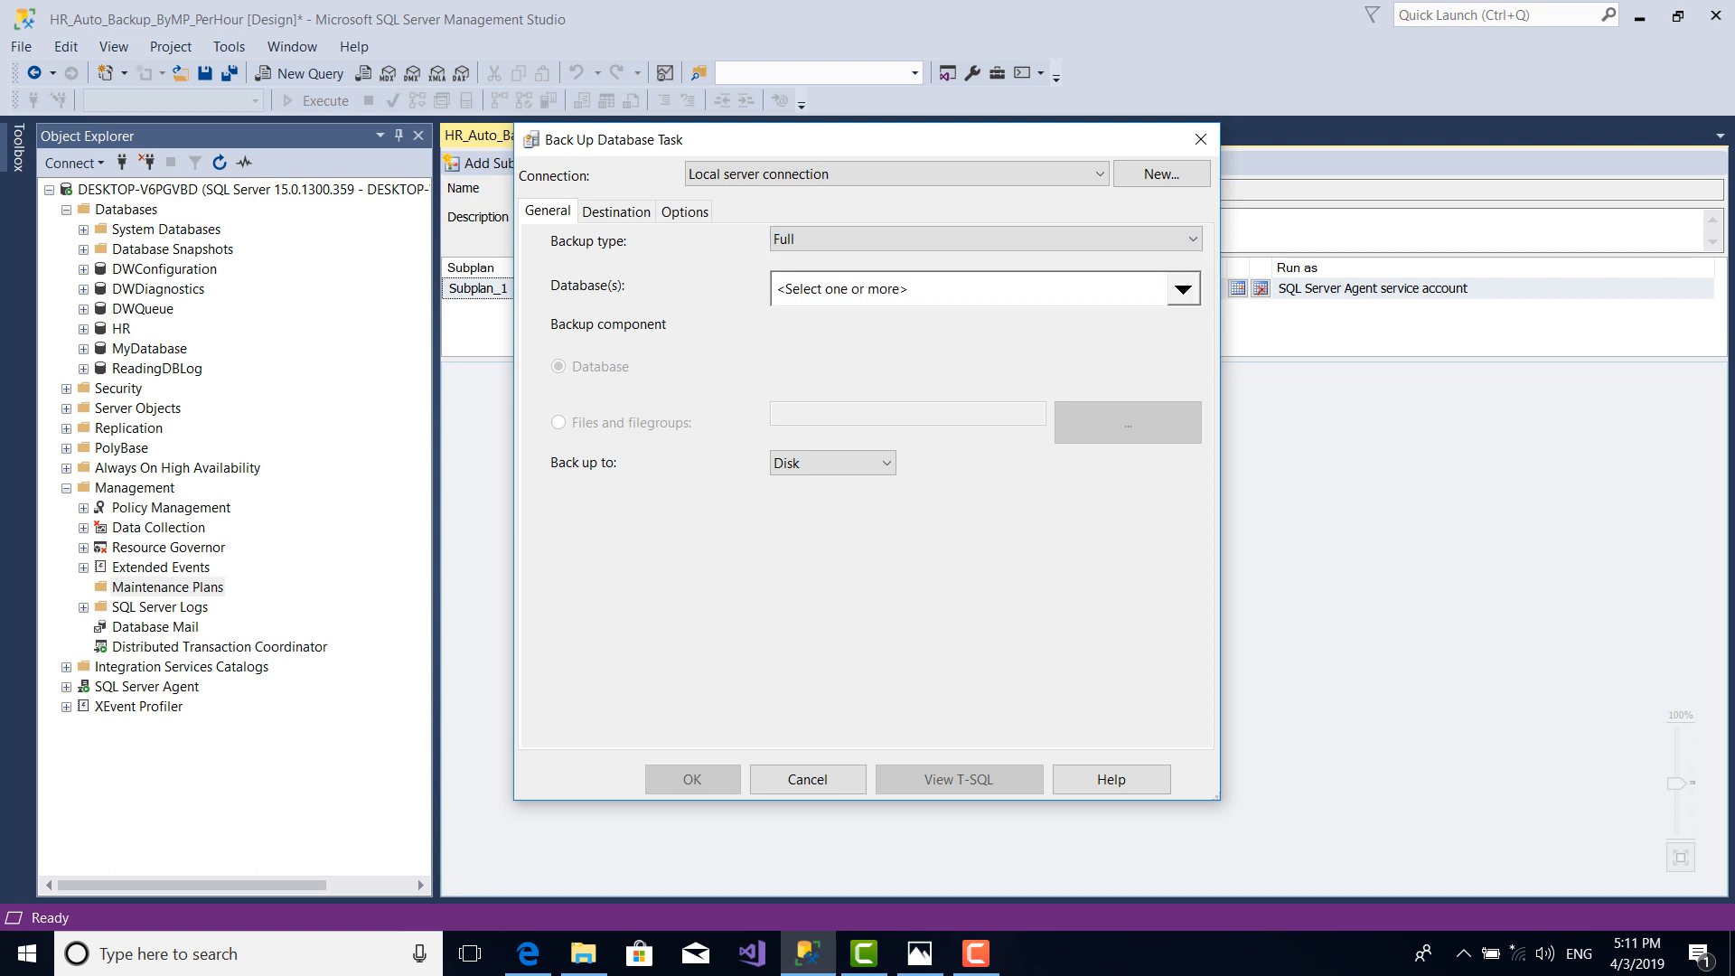
key(alt+Down)
key(Down)
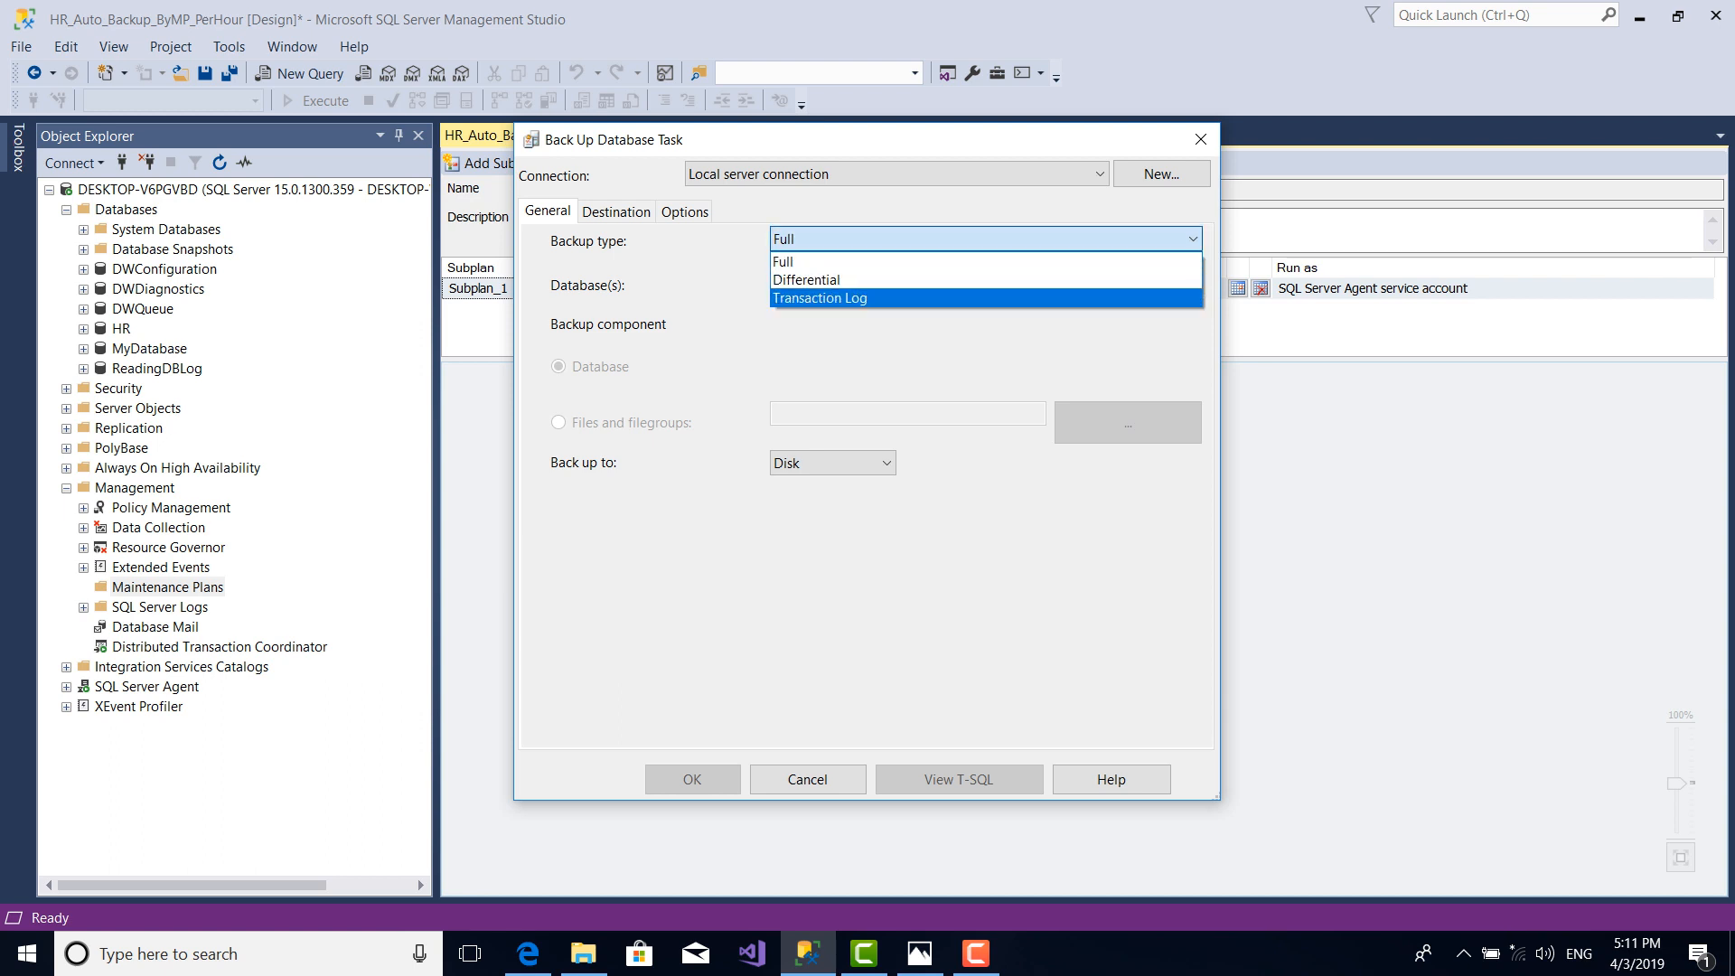
key(Up)
key(Up)
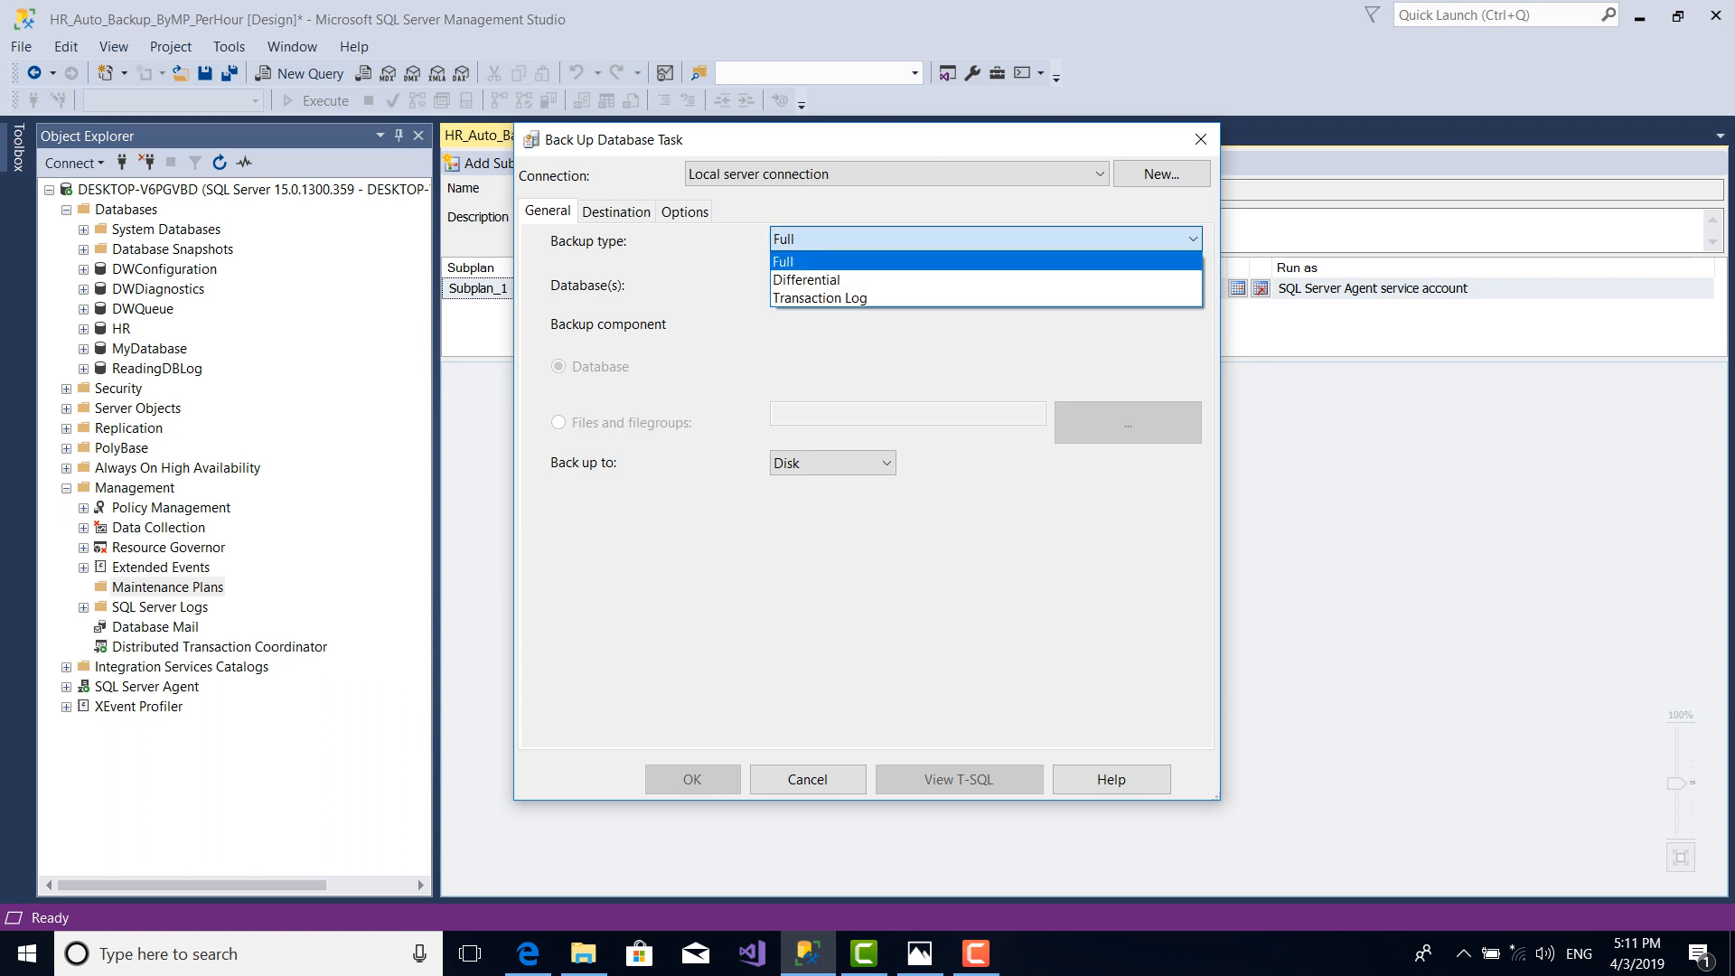
key(Return)
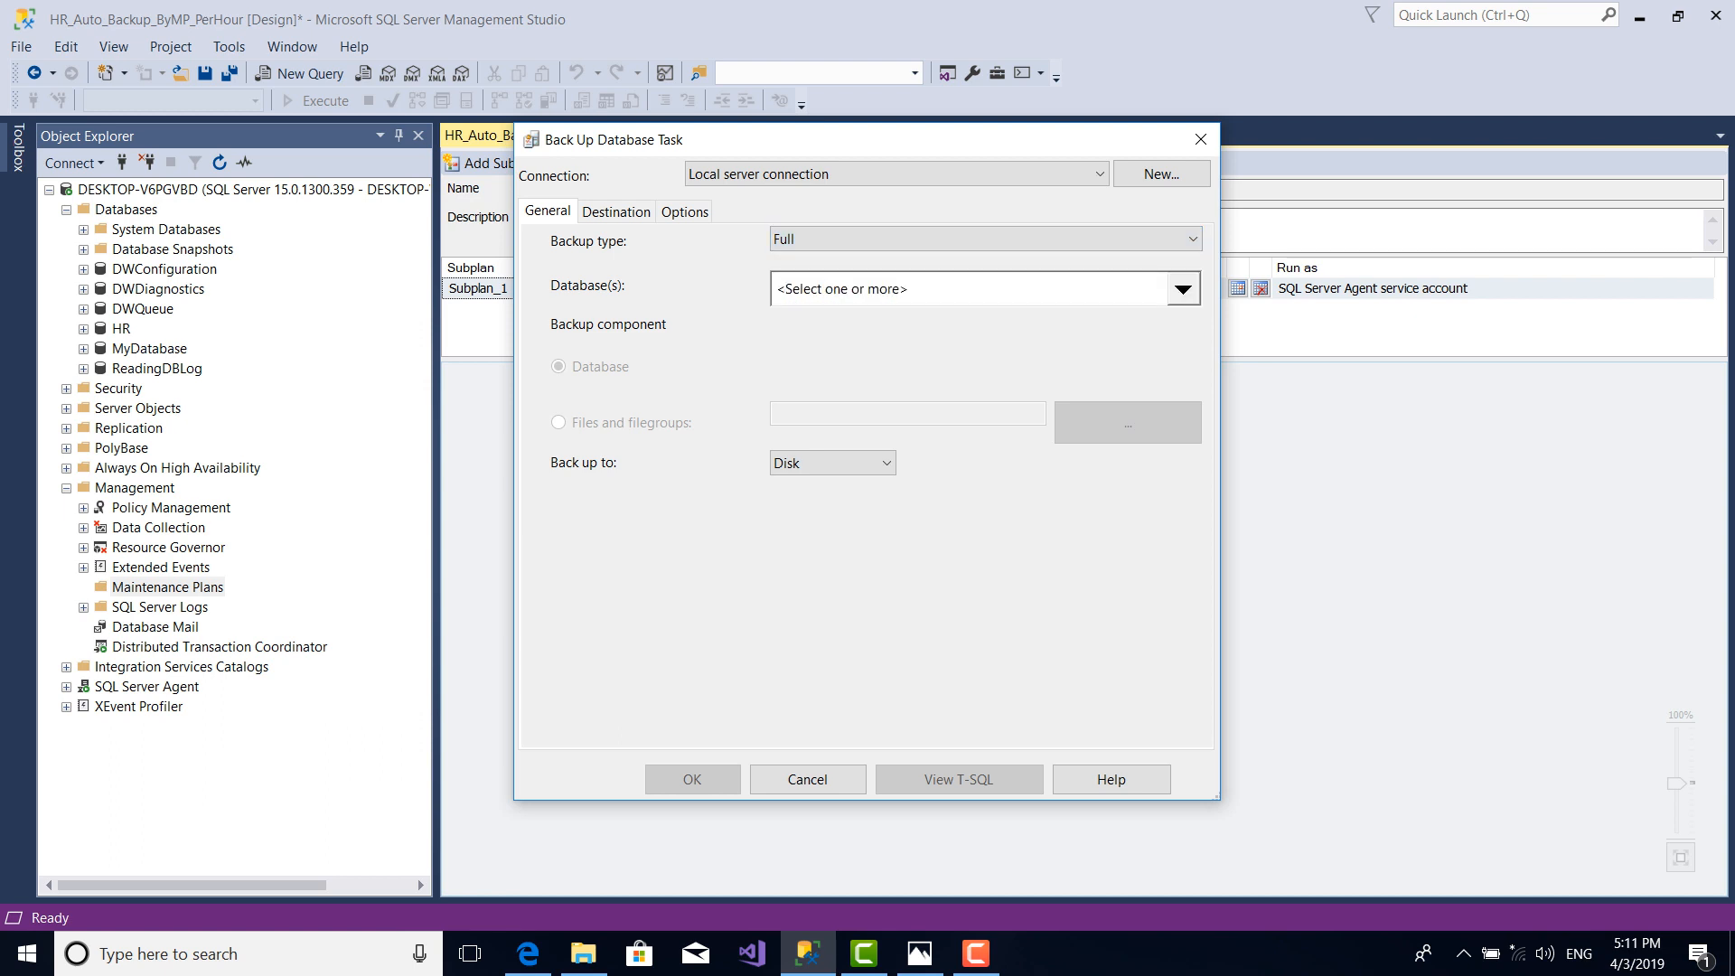
Choose HR as the only database for the backup task and confirm the database selection
key(alt+Down)
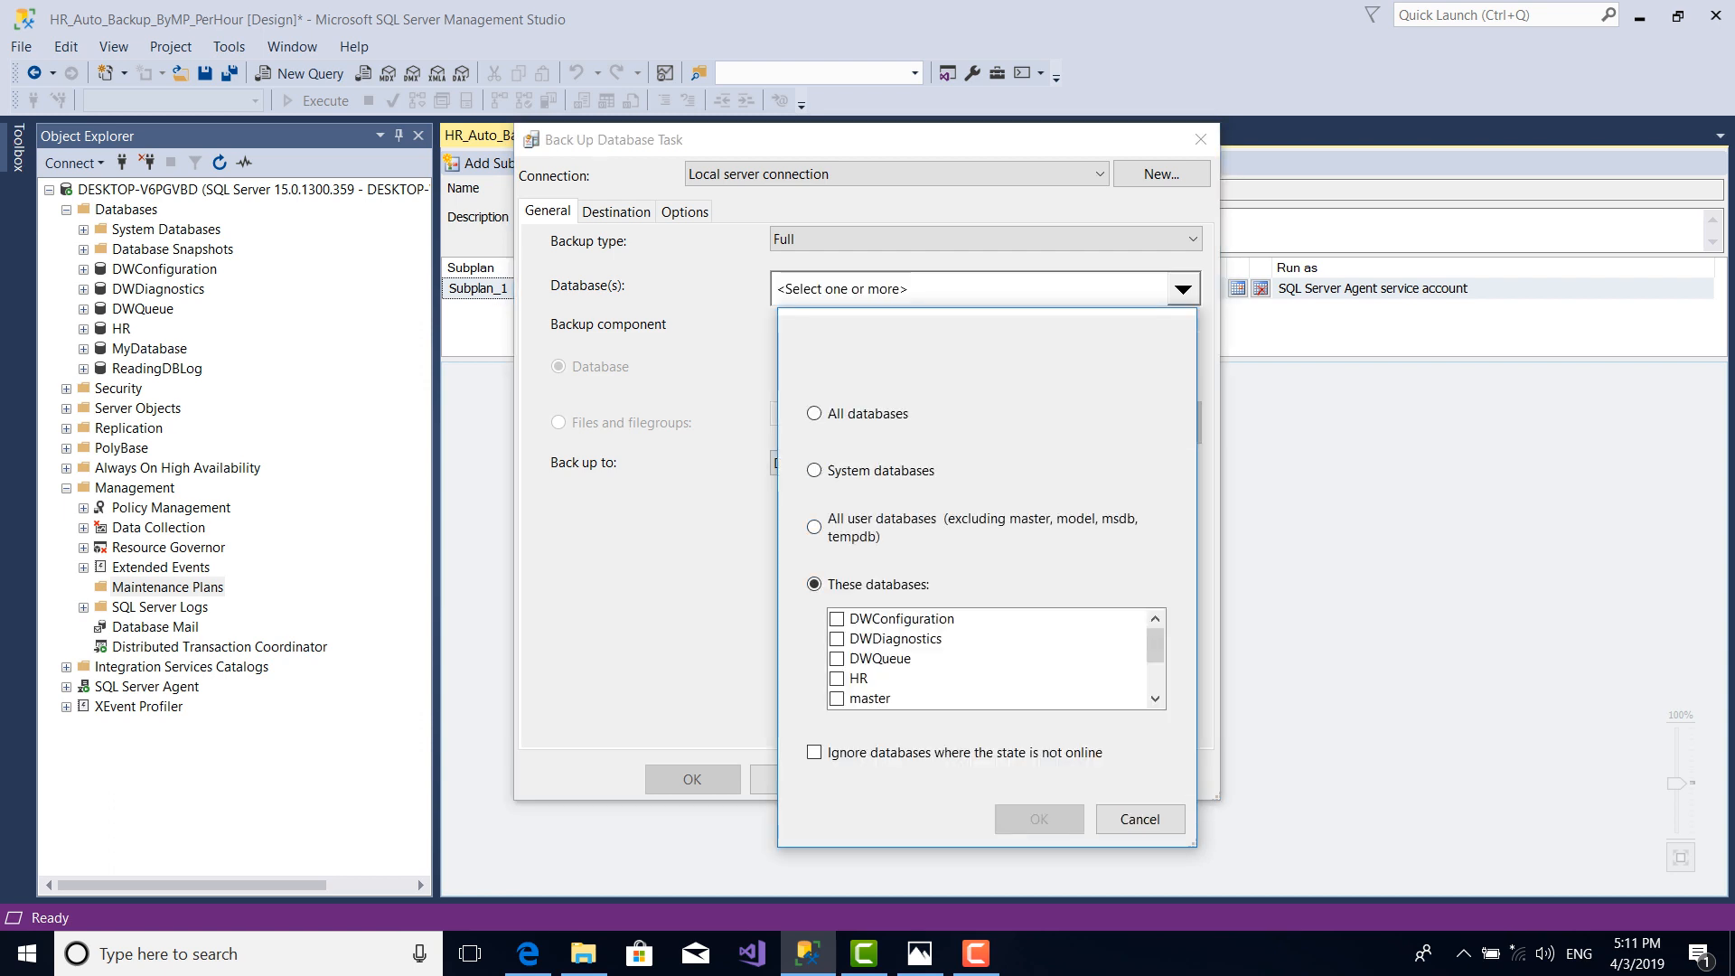
click(837, 678)
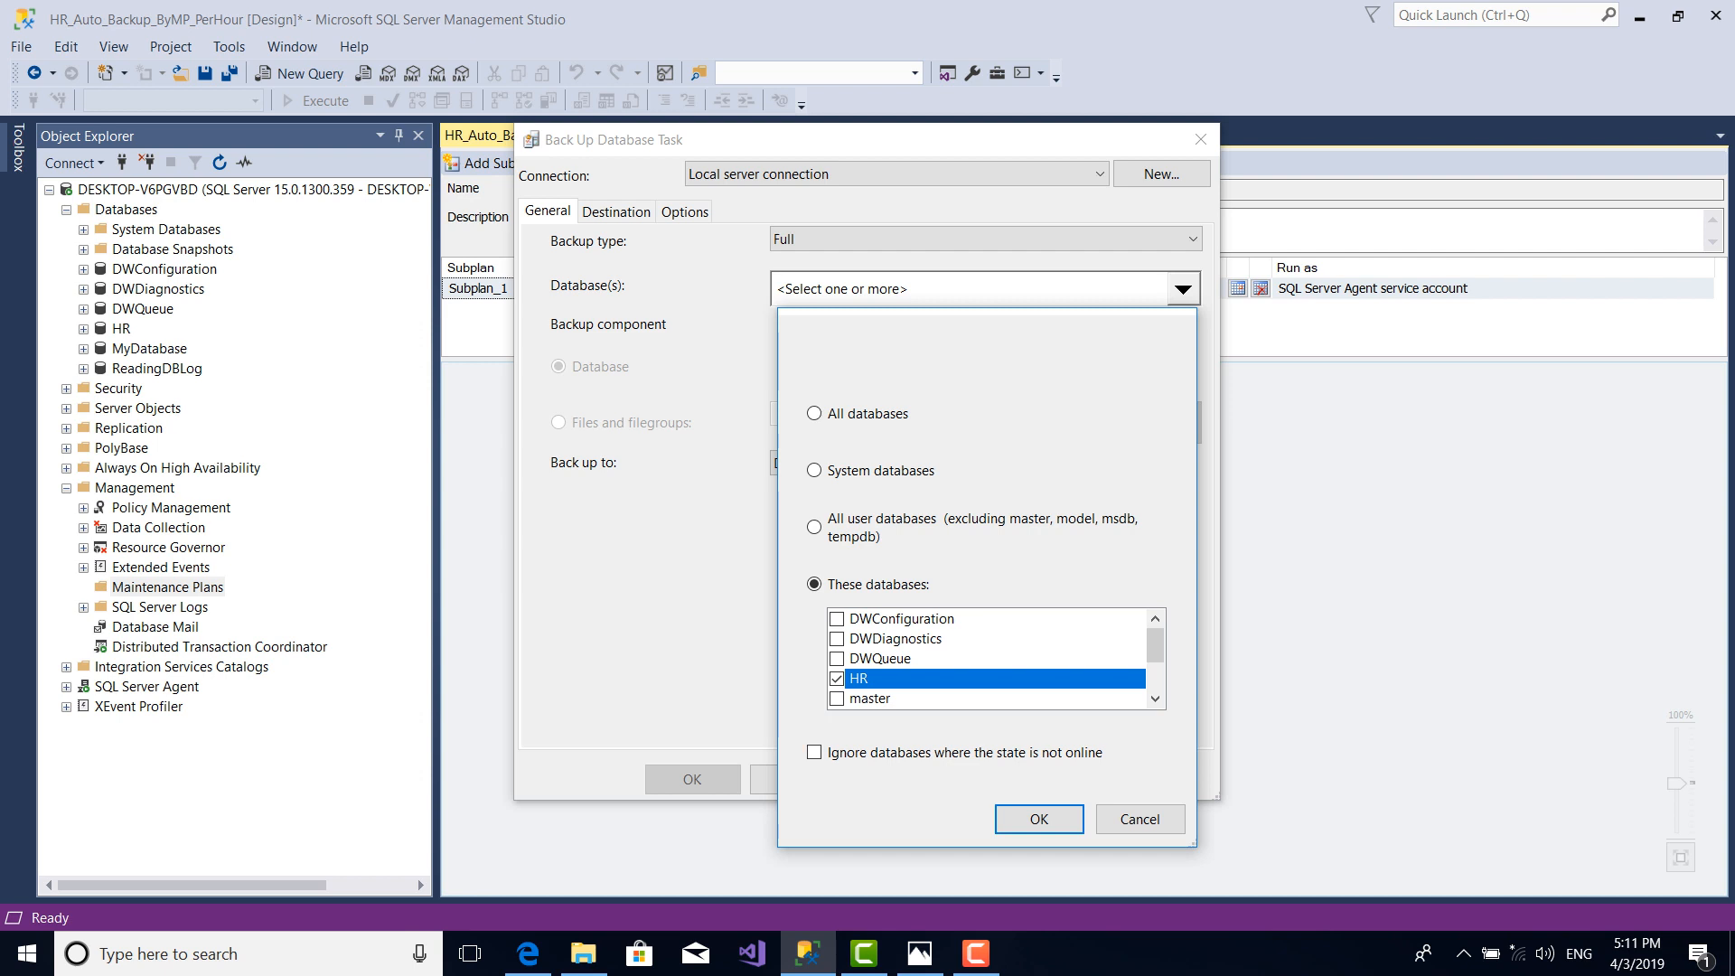
key(Return)
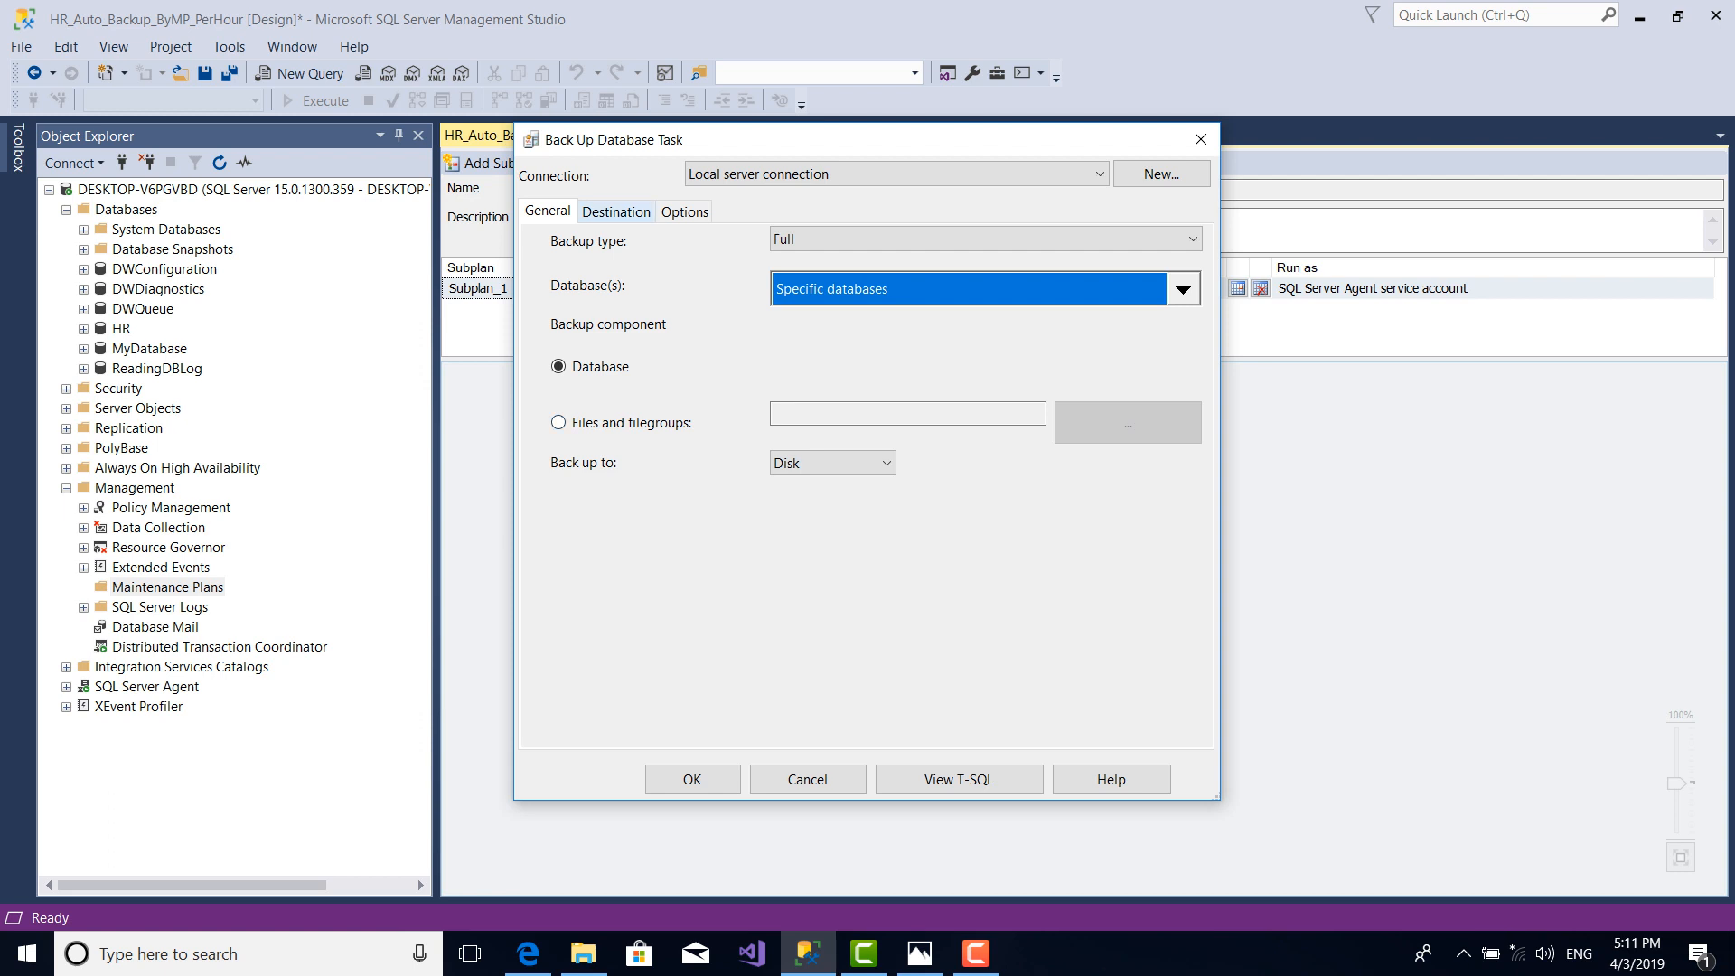
Set the backup destination folder to C:\MyDatabase Folders\MyDatabase Backups
click(616, 211)
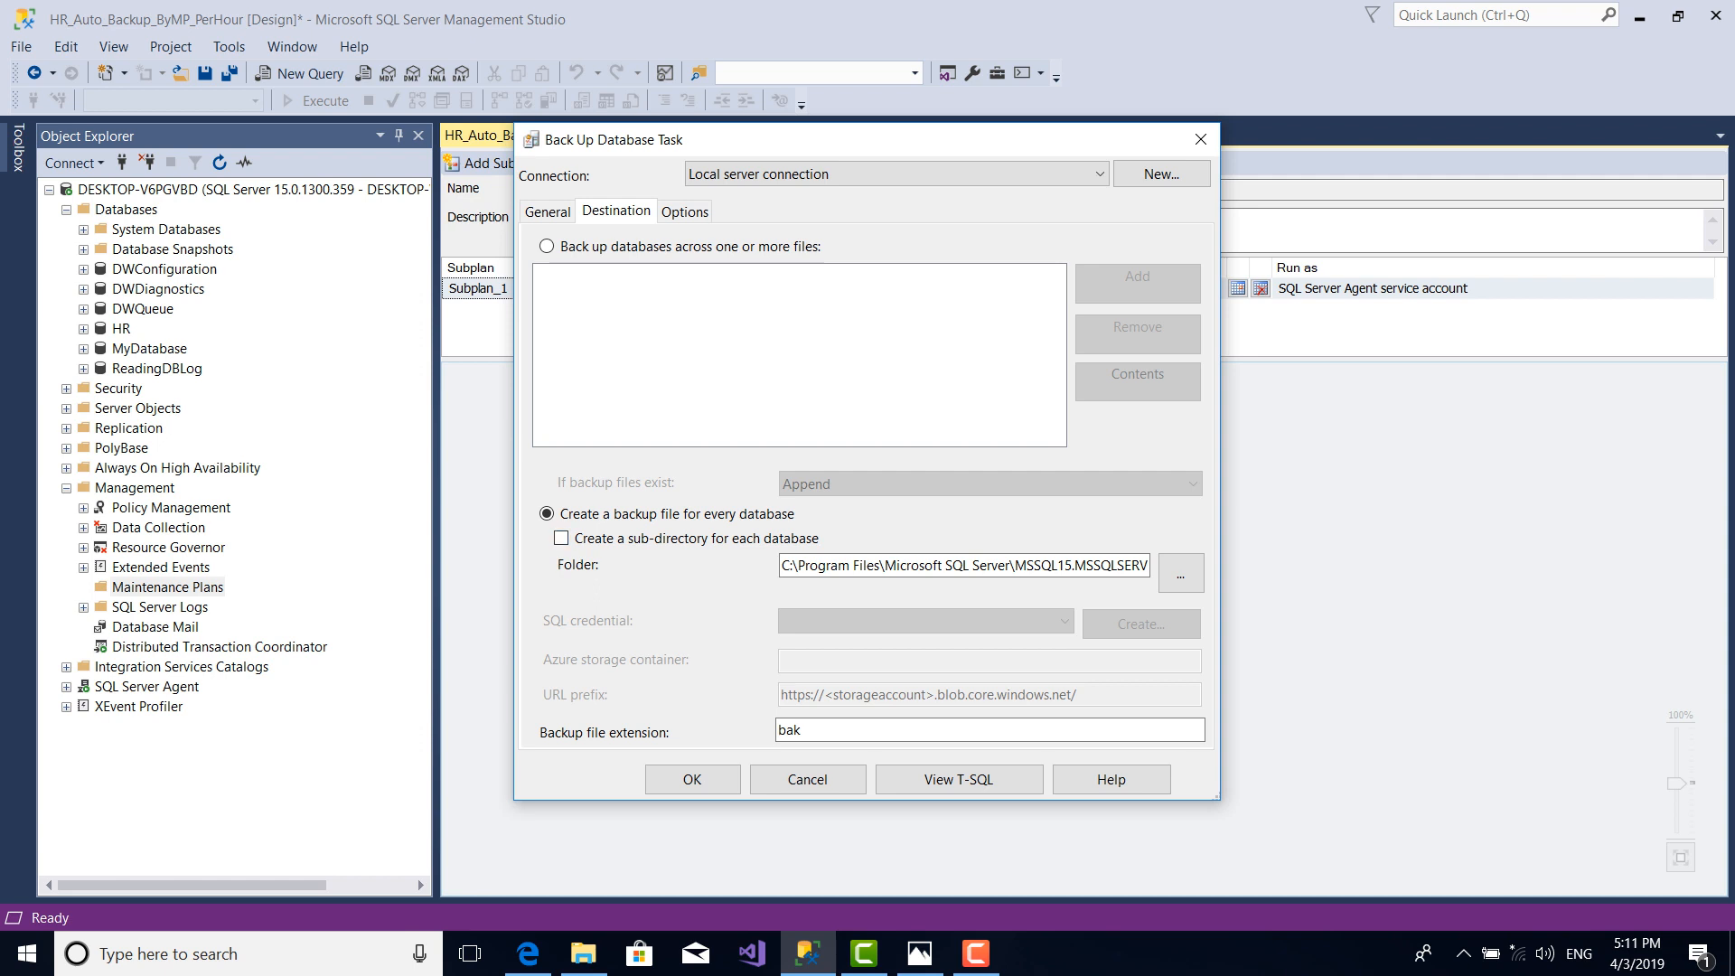
click(1181, 573)
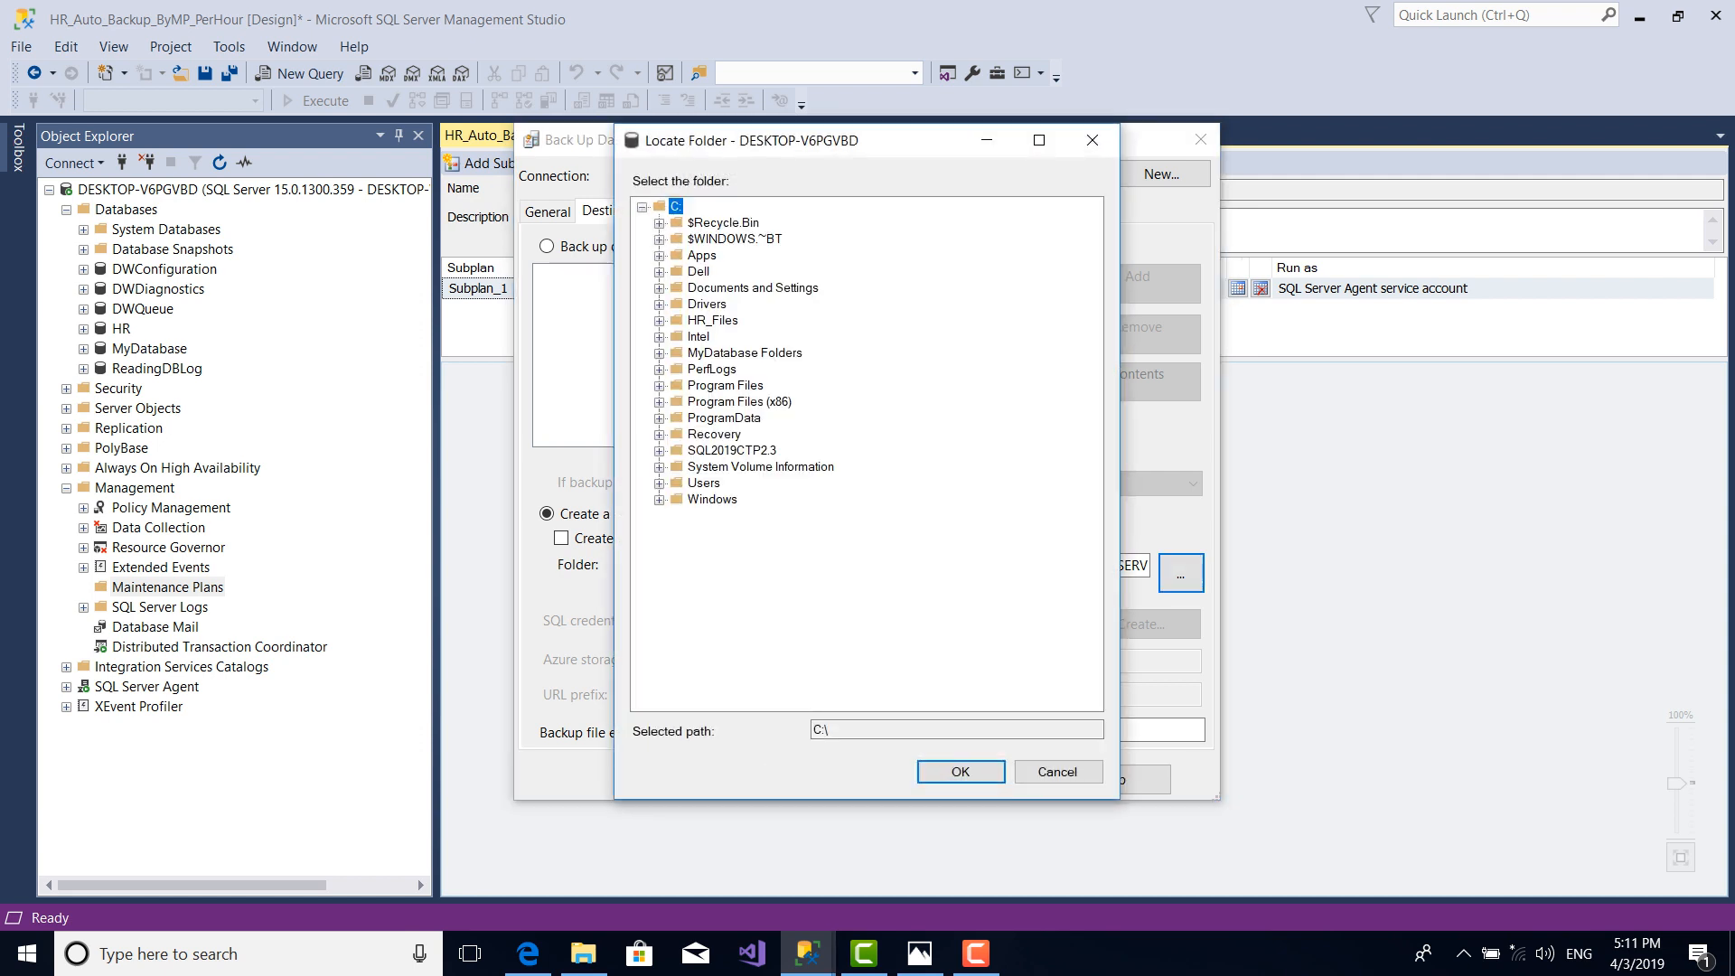
double_click(744, 353)
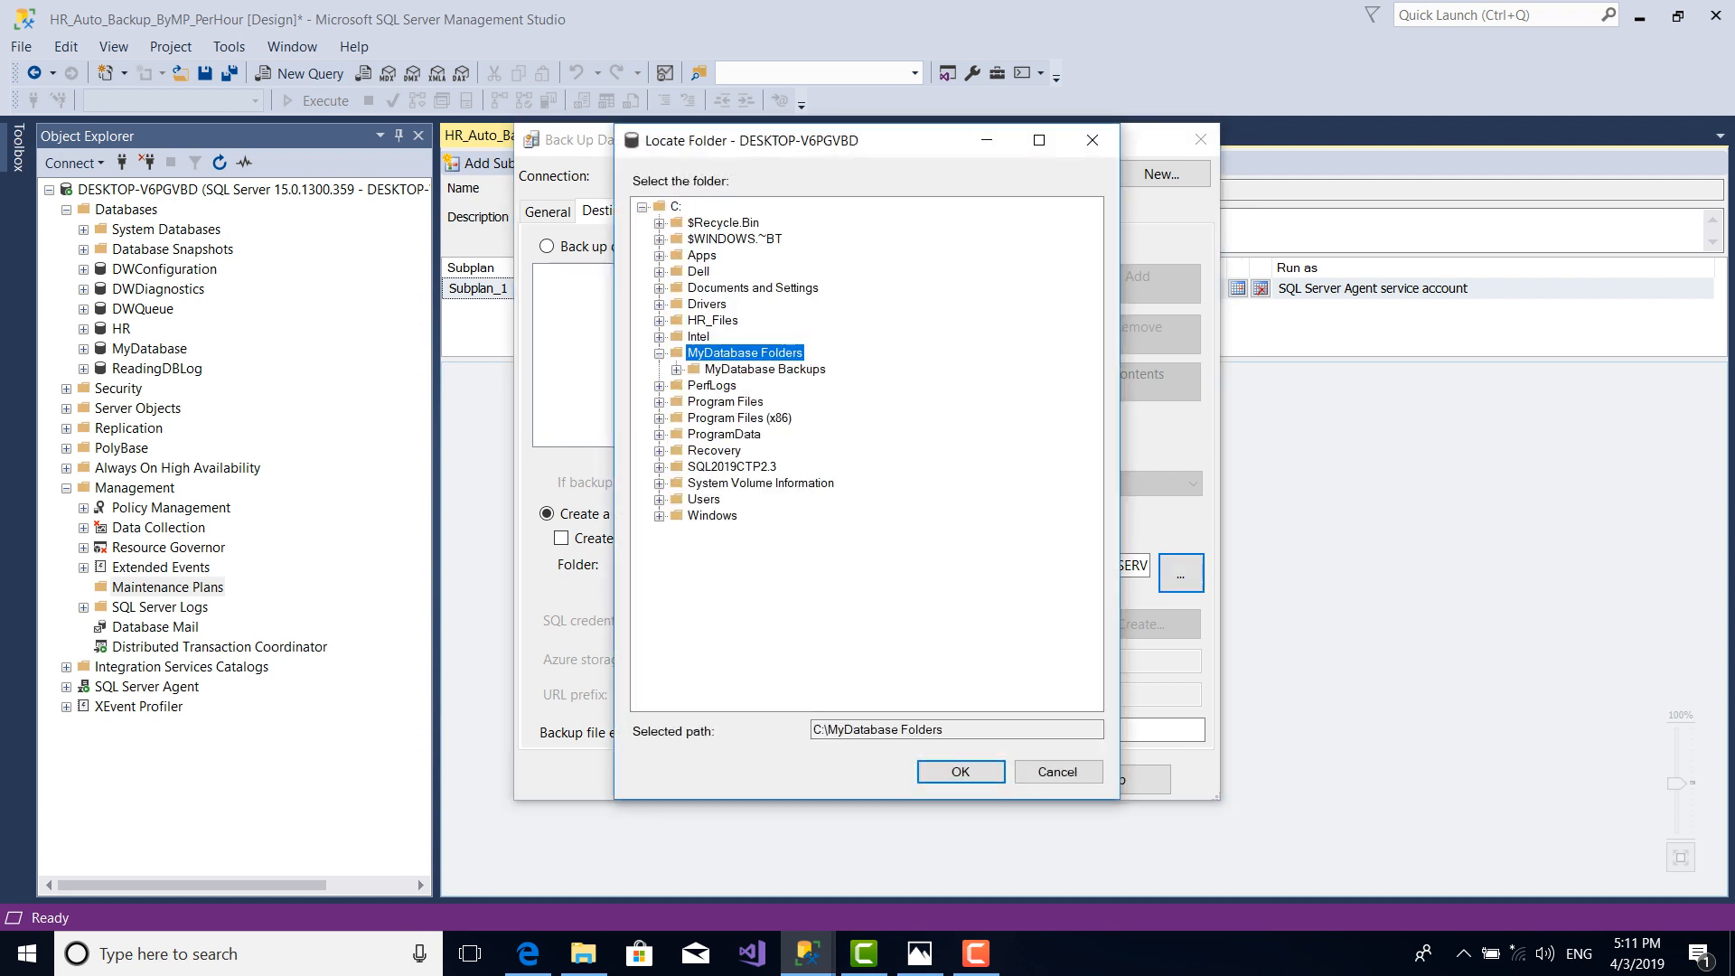
click(765, 369)
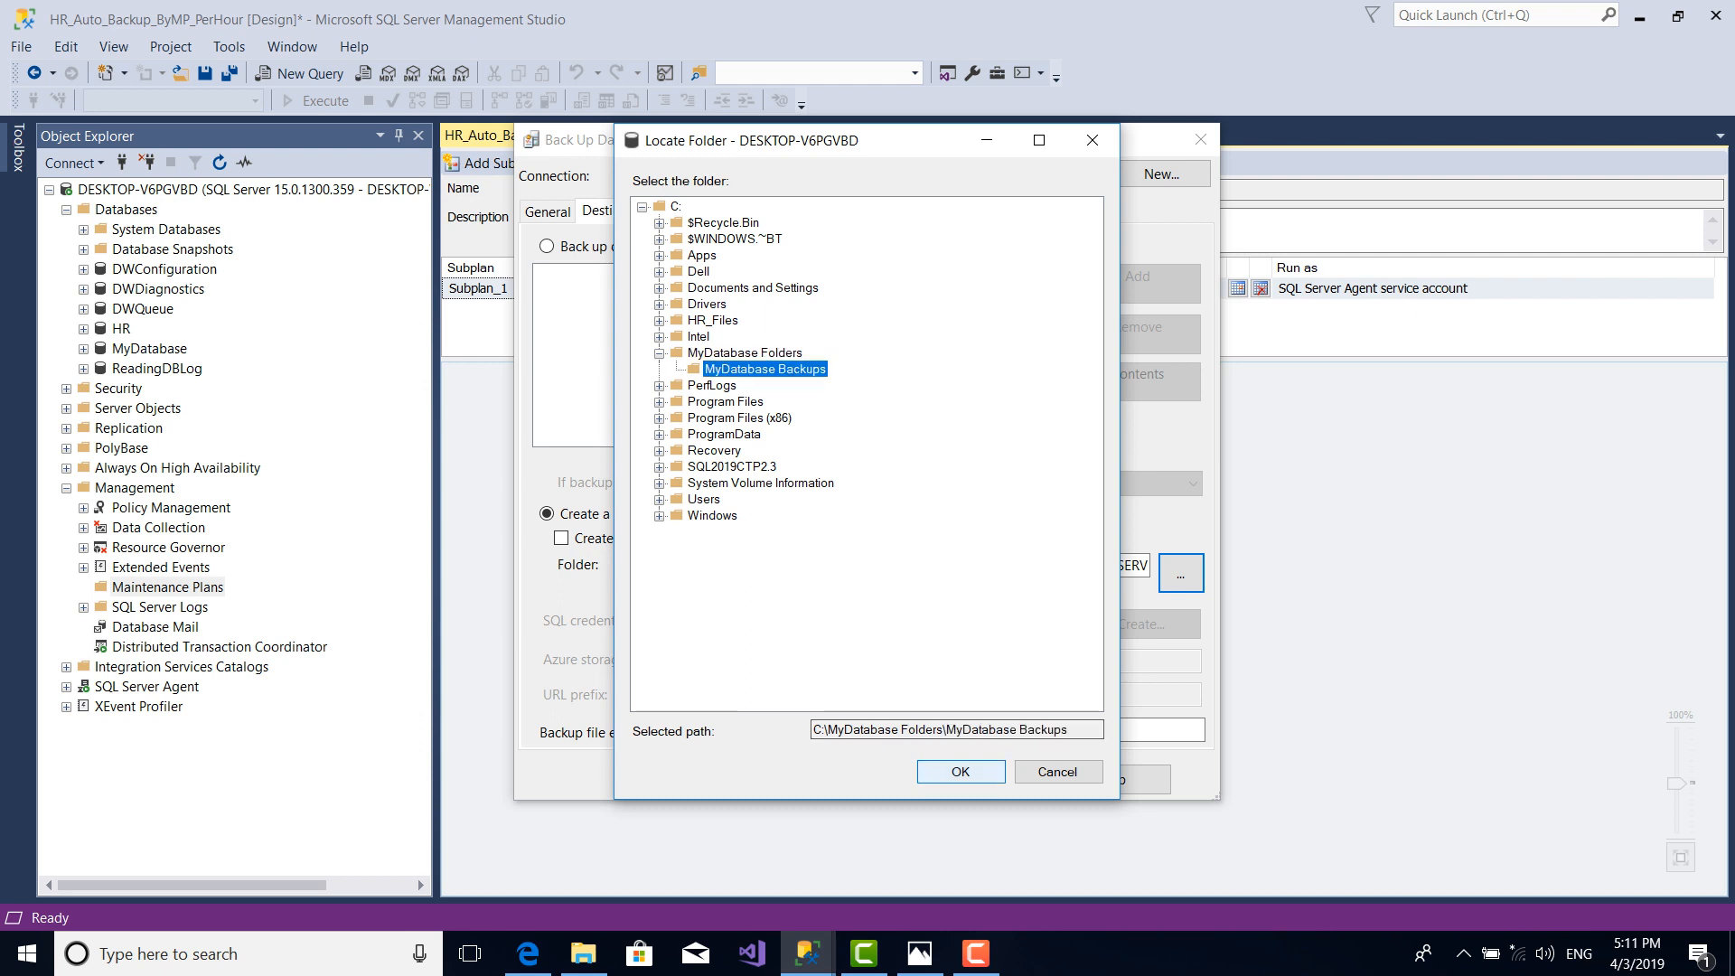
key(Return)
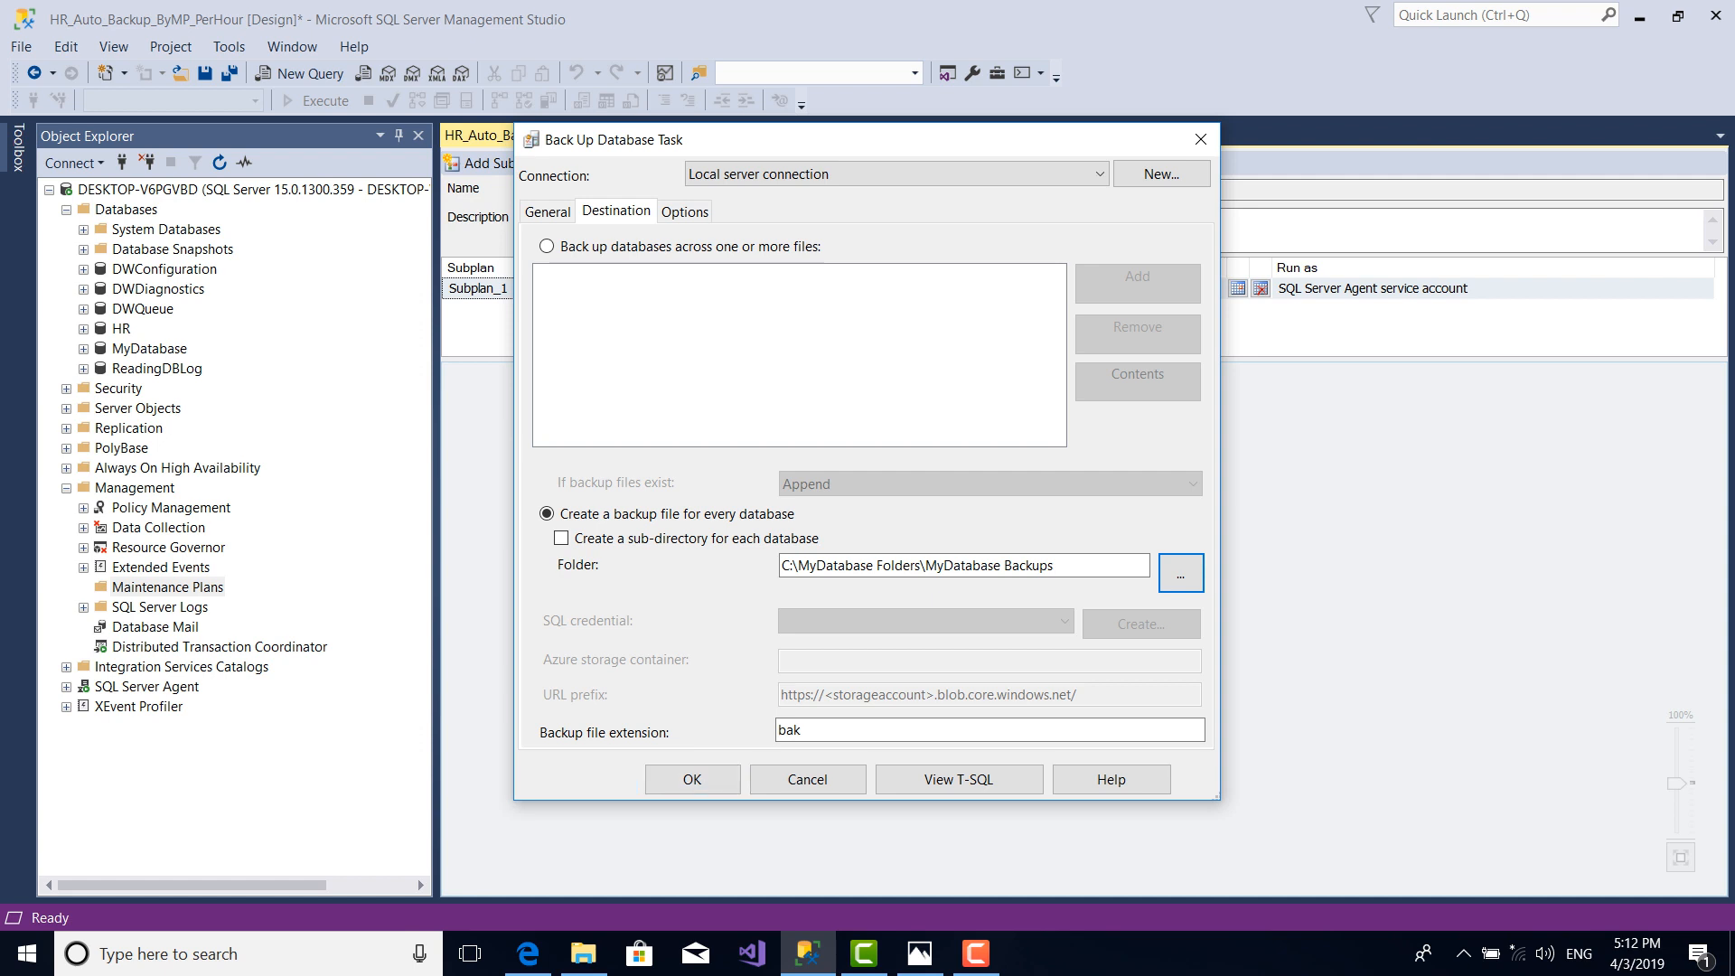
Set backup compression to Compress backup, enable Verify backup integrity, and confirm the backup task settings
click(684, 211)
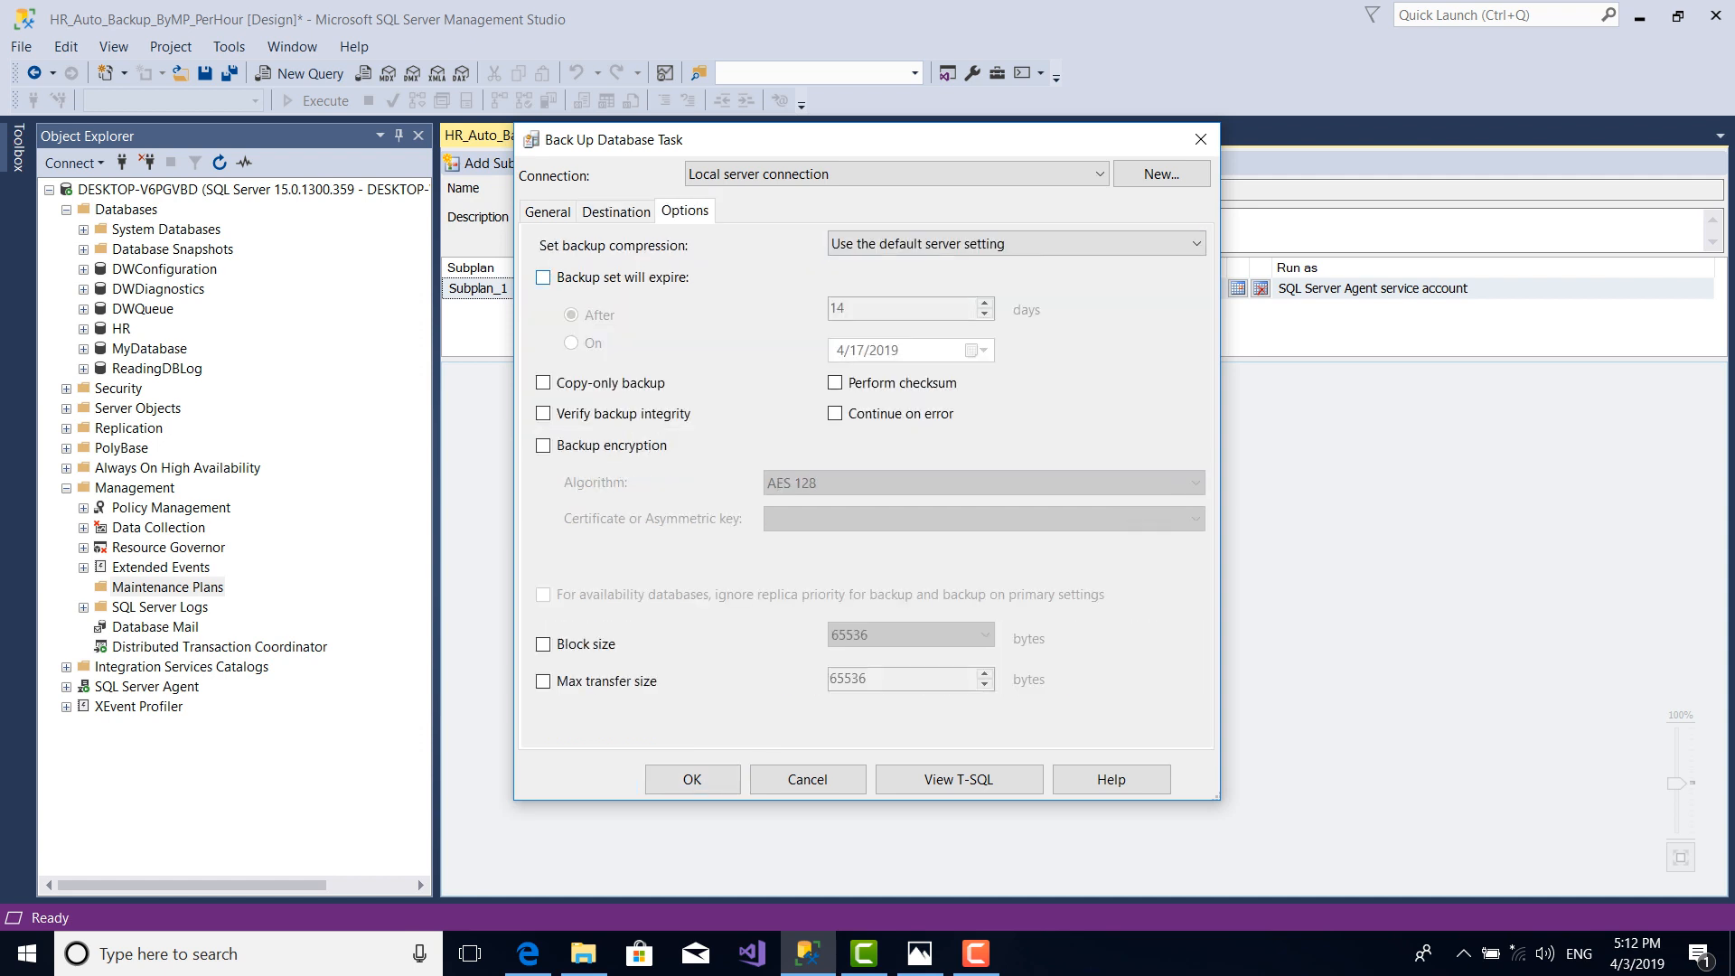
click(1016, 243)
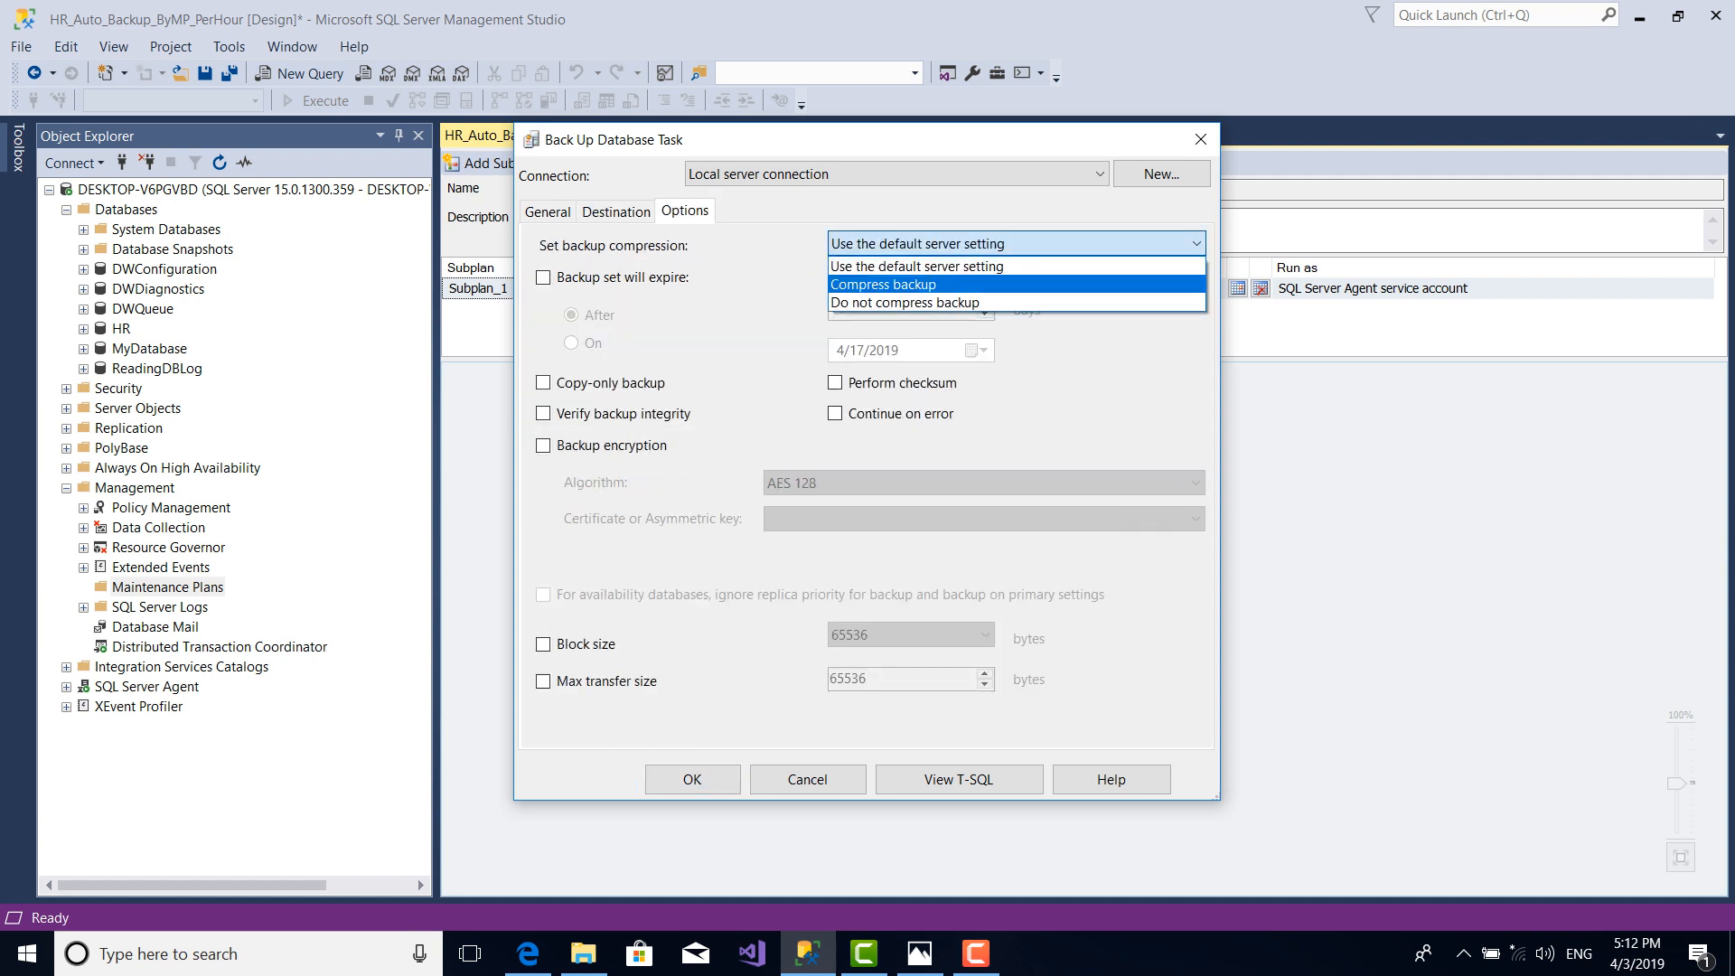
click(883, 284)
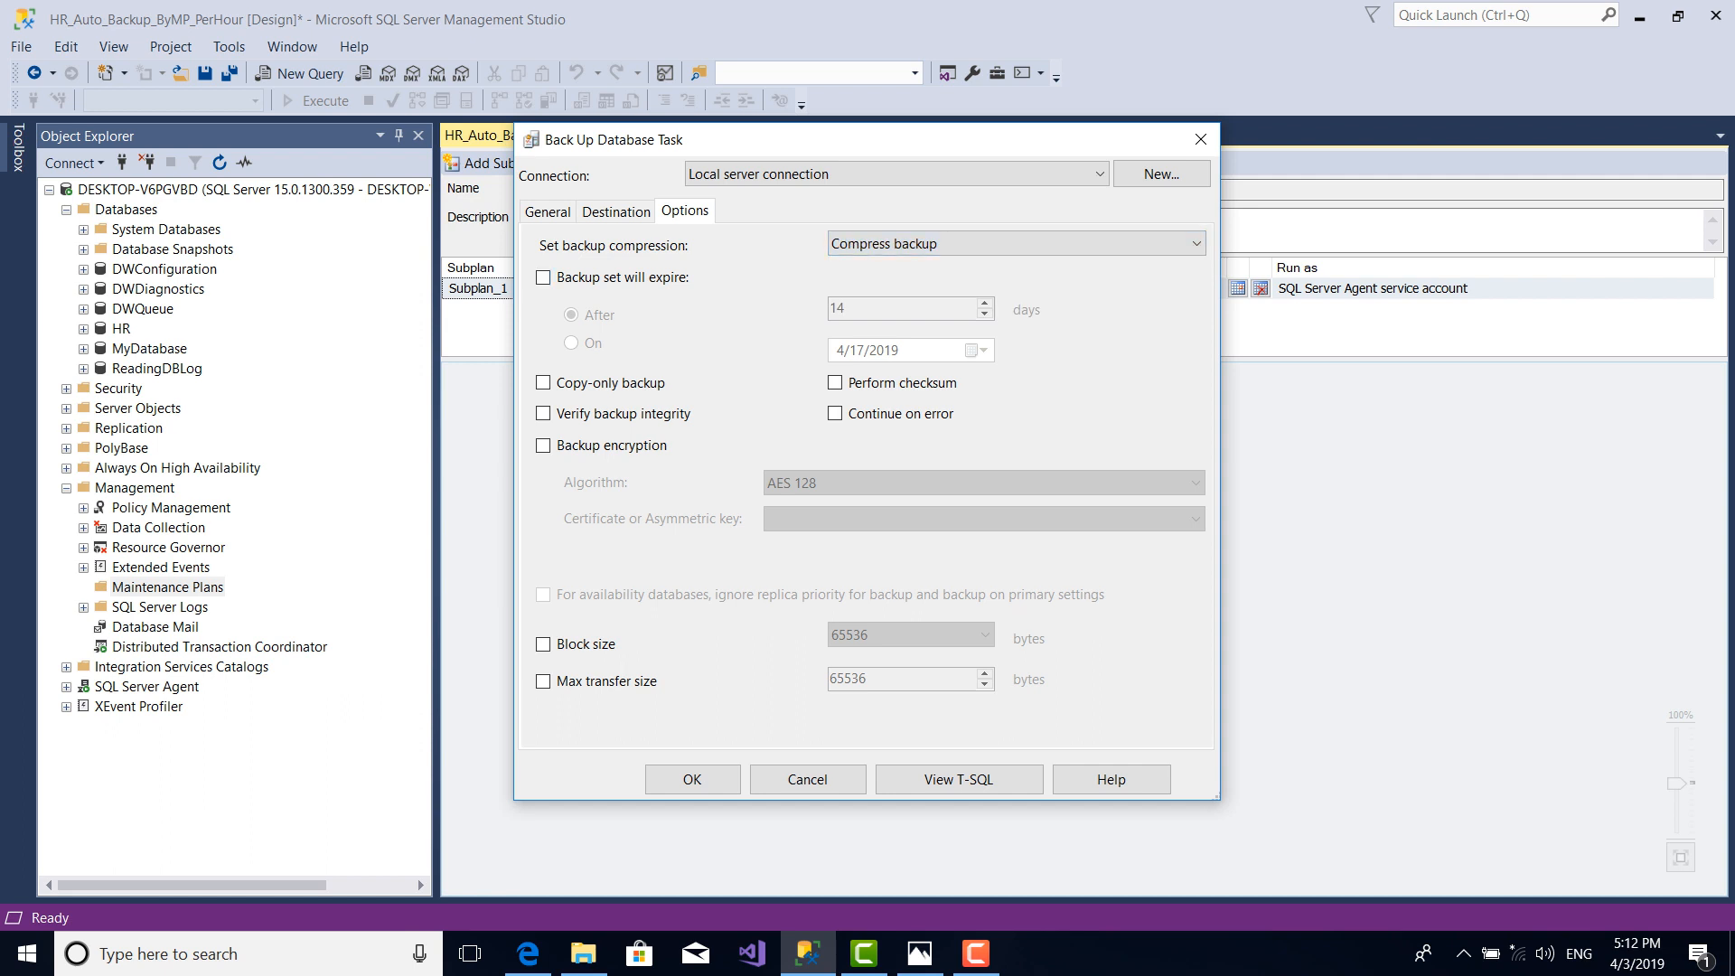
click(543, 413)
click(692, 779)
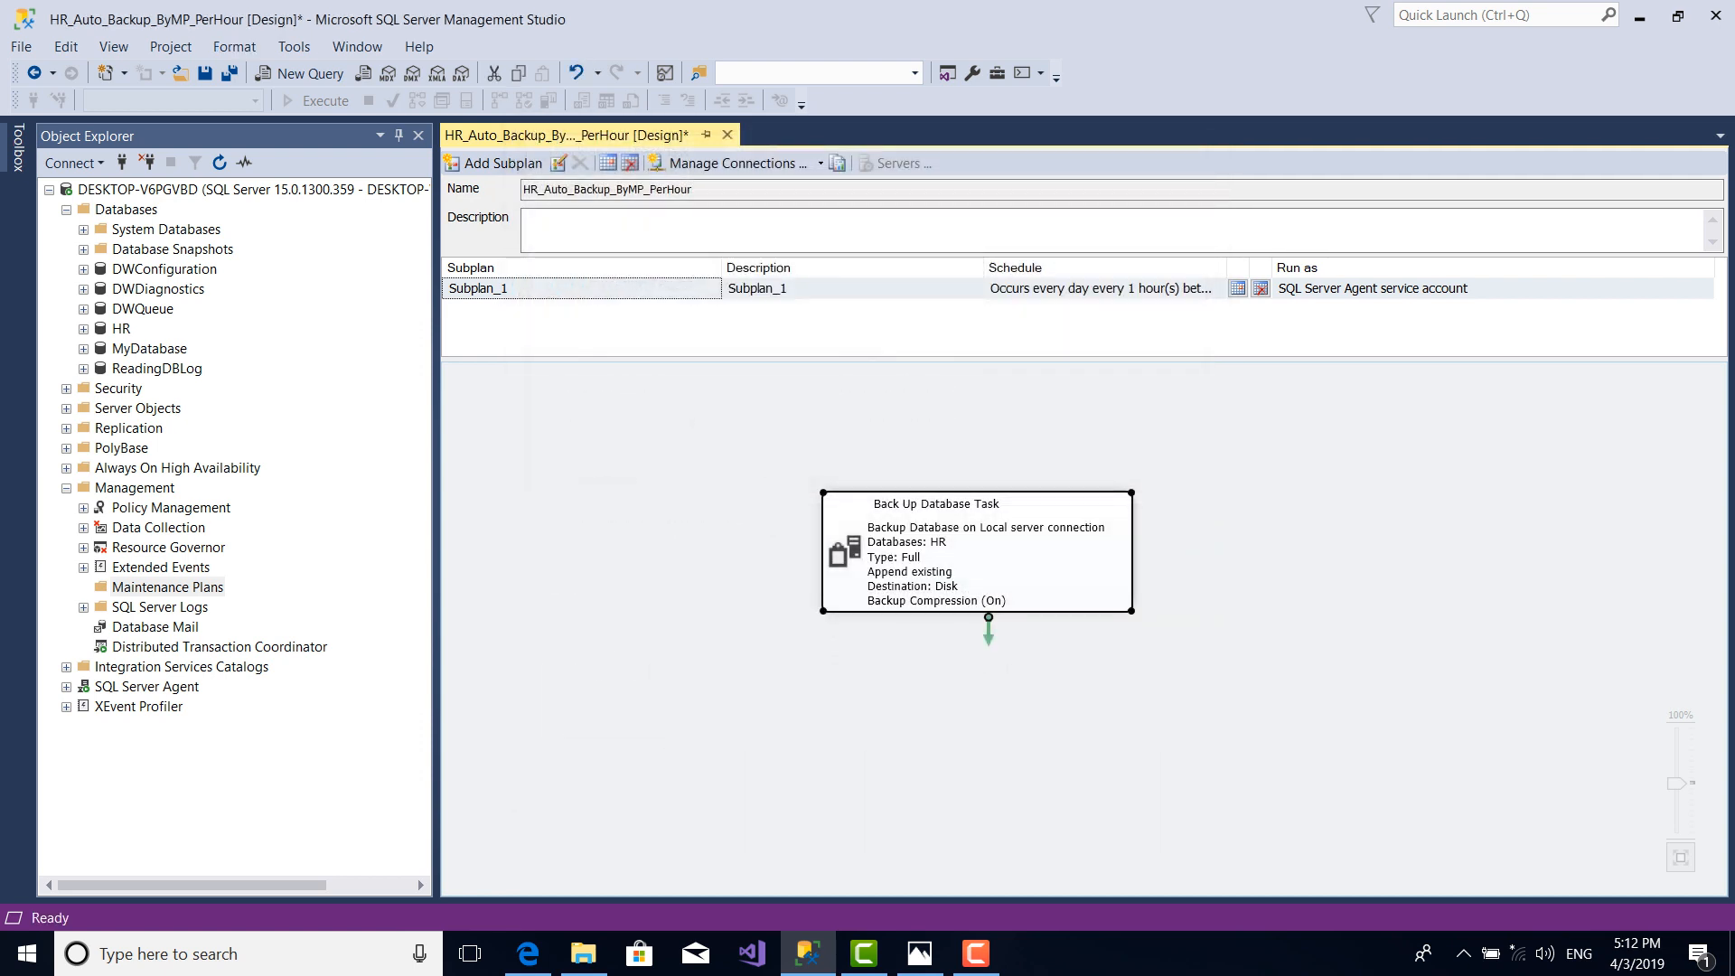
Close the HR_Auto_Backup_ByMP_PerHour maintenance plan design and save its changes
key(ctrl+F4)
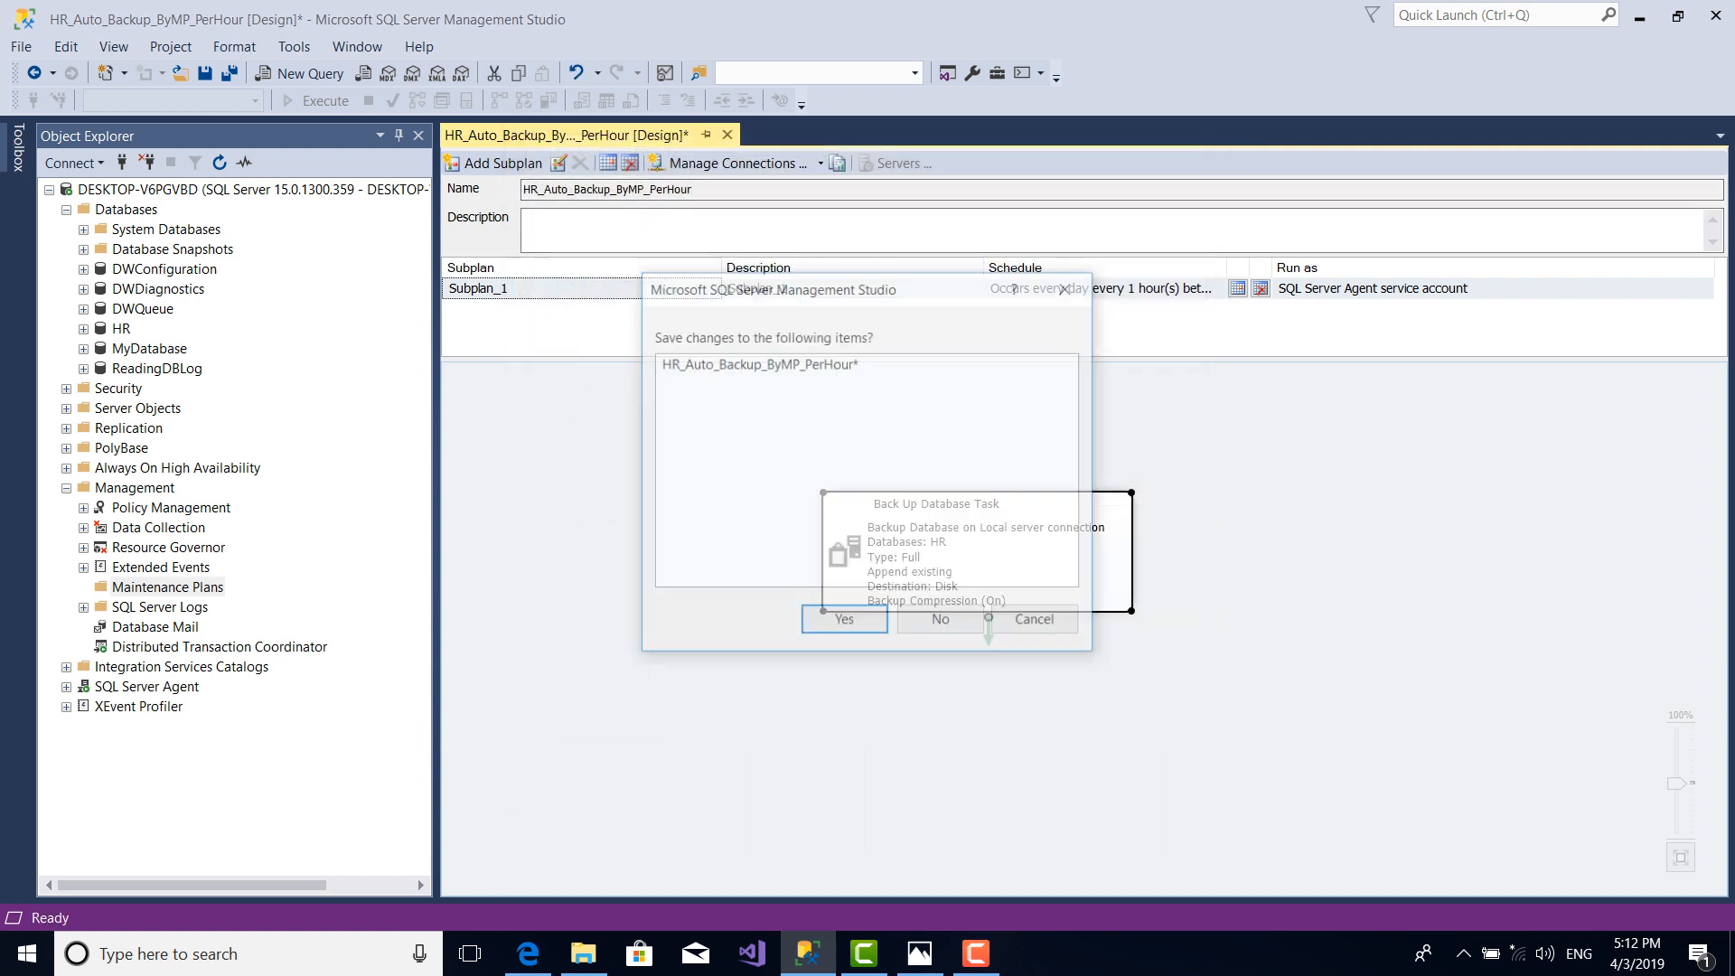
key(Return)
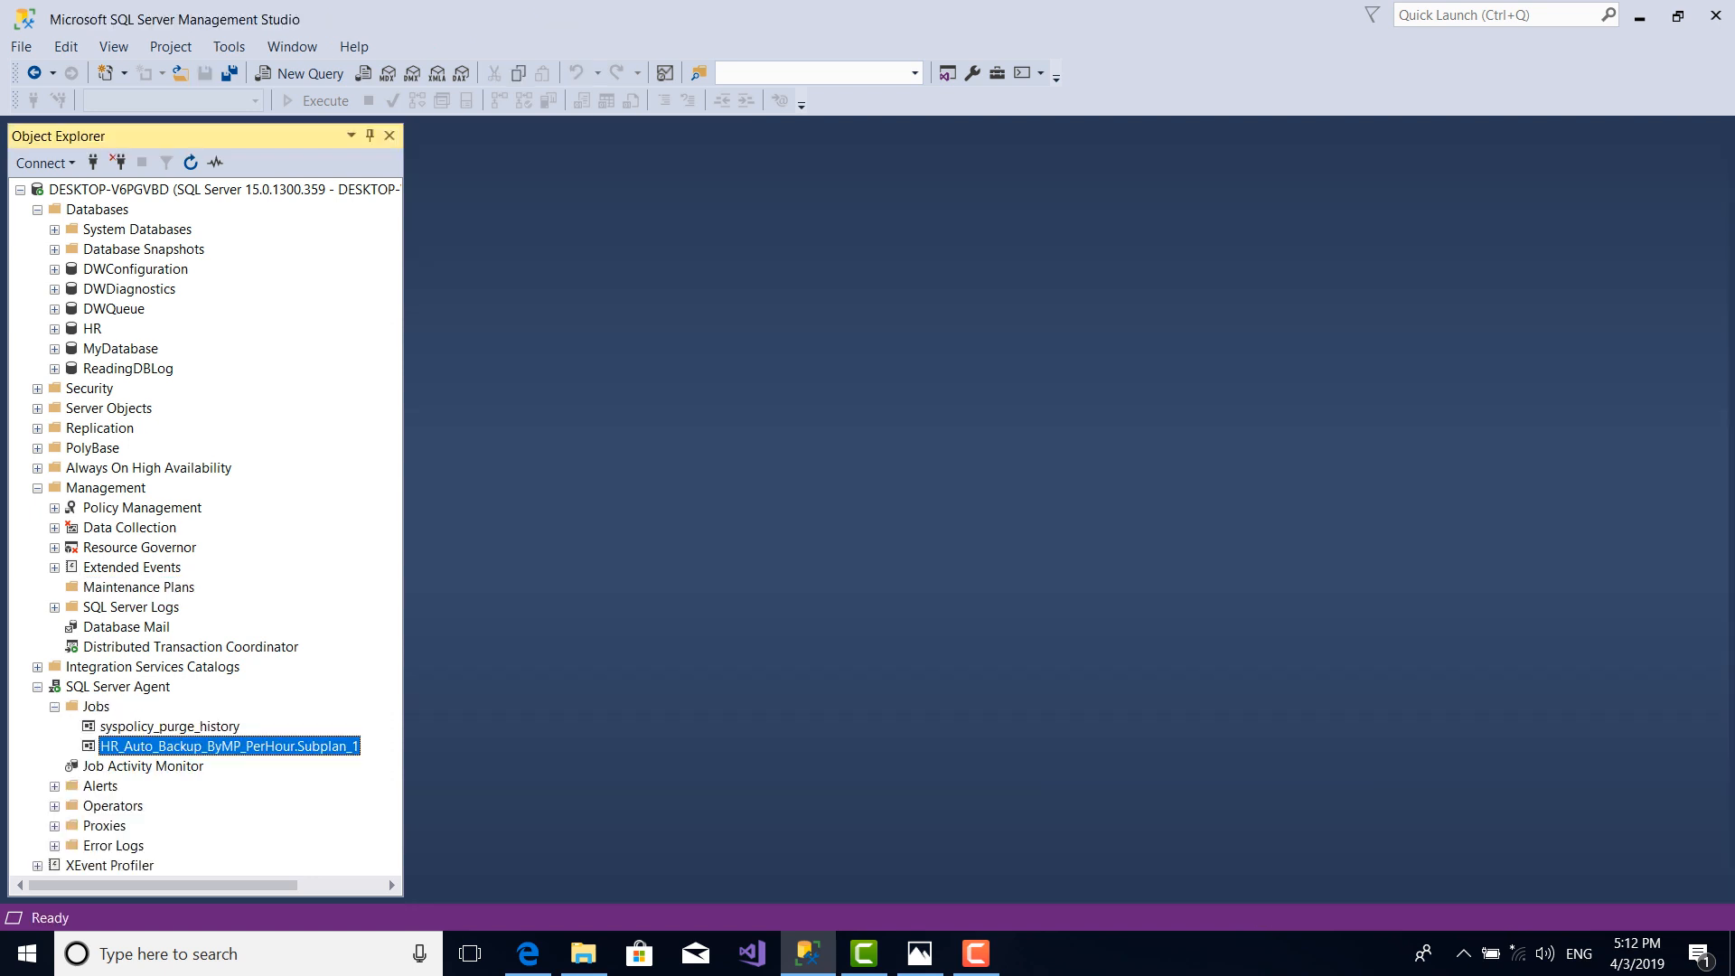
Refresh and expand Maintenance Plans to check for the saved plan, and locate its Subplan_1 job under SQL Server Agent
right_click(129, 586)
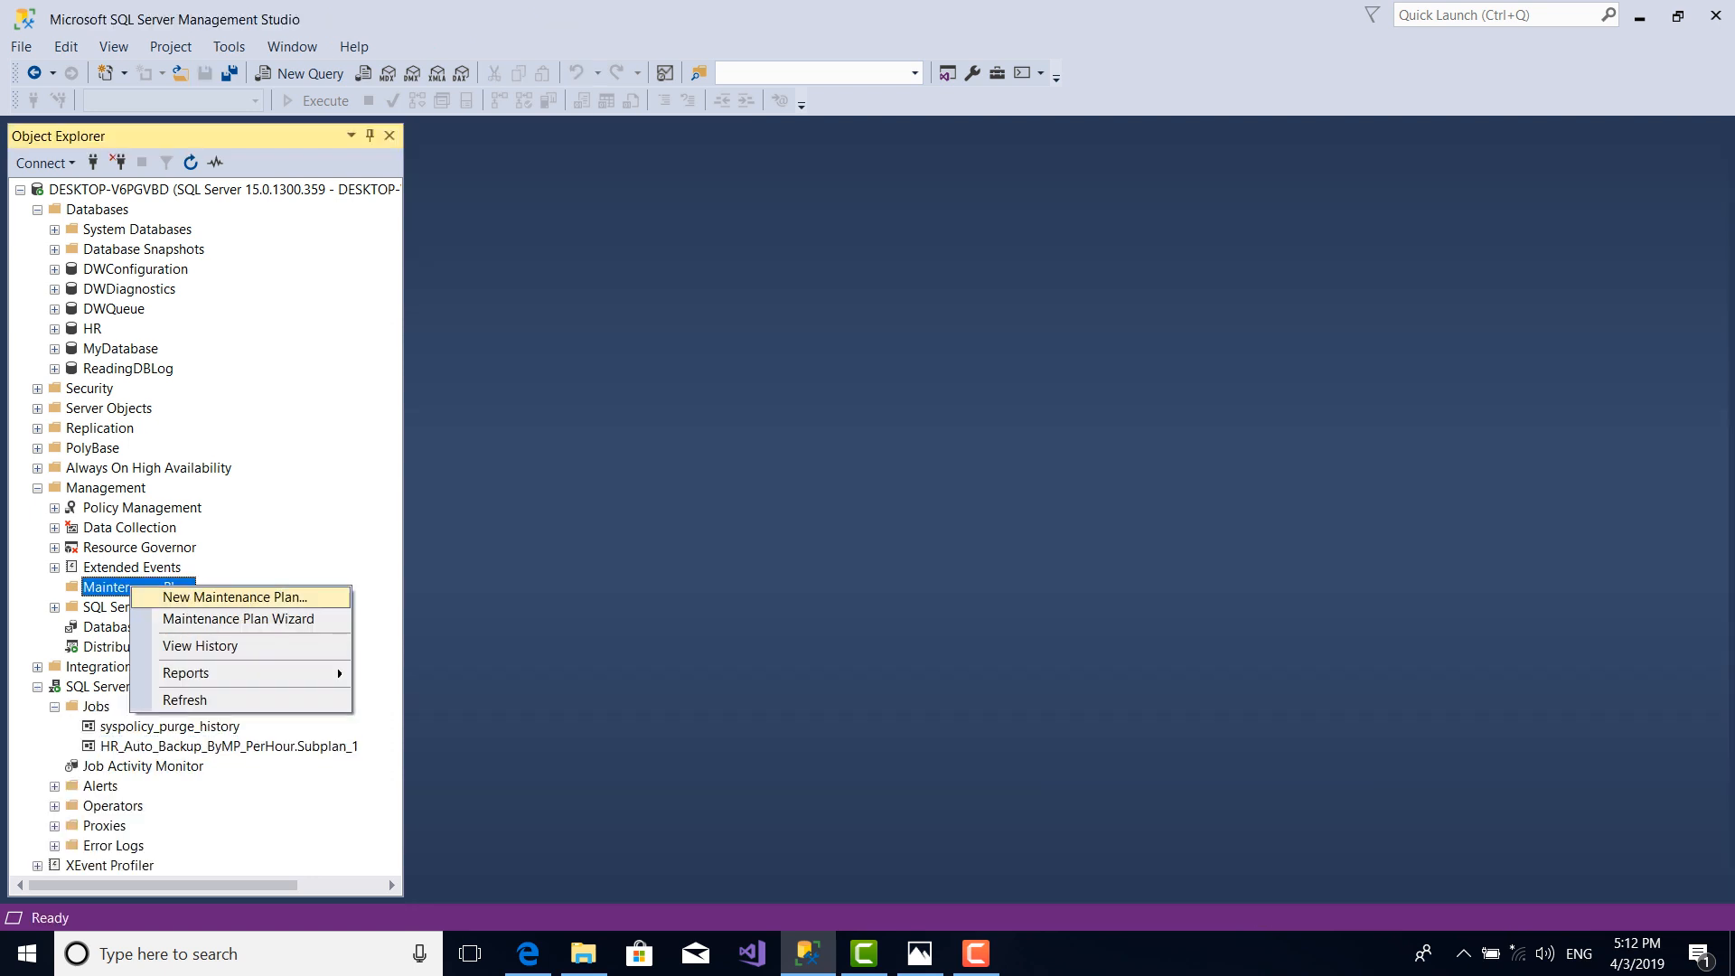
key(Down)
key(Return)
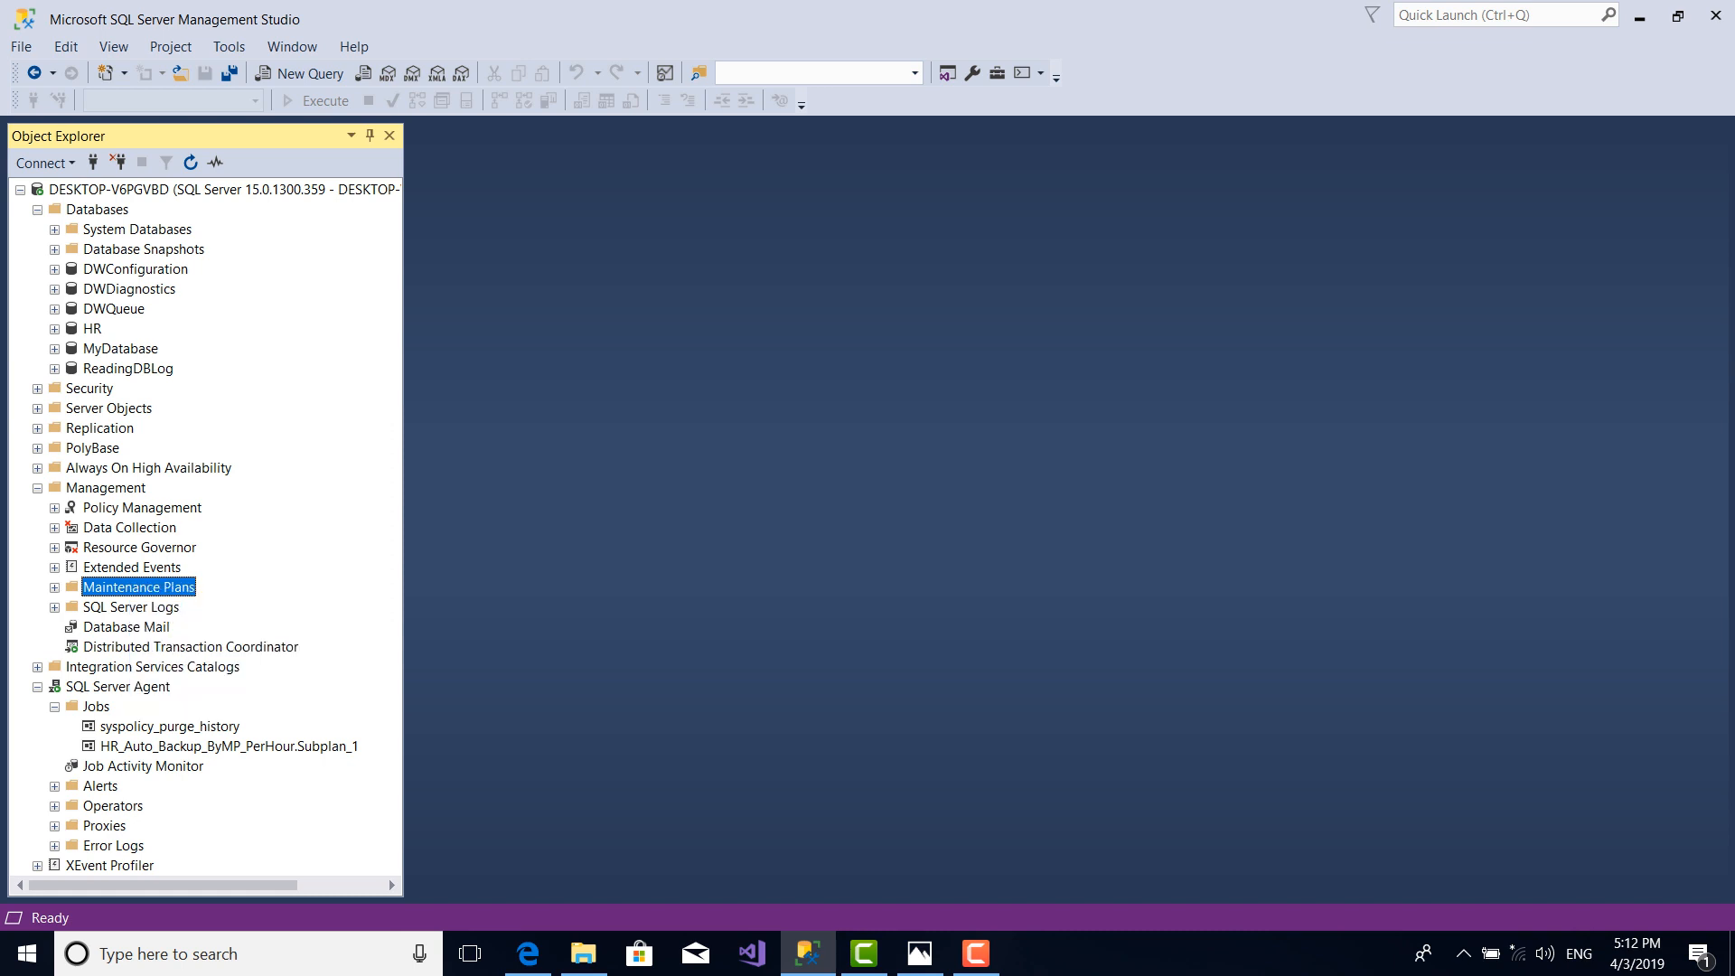
key(Right)
key(Down)
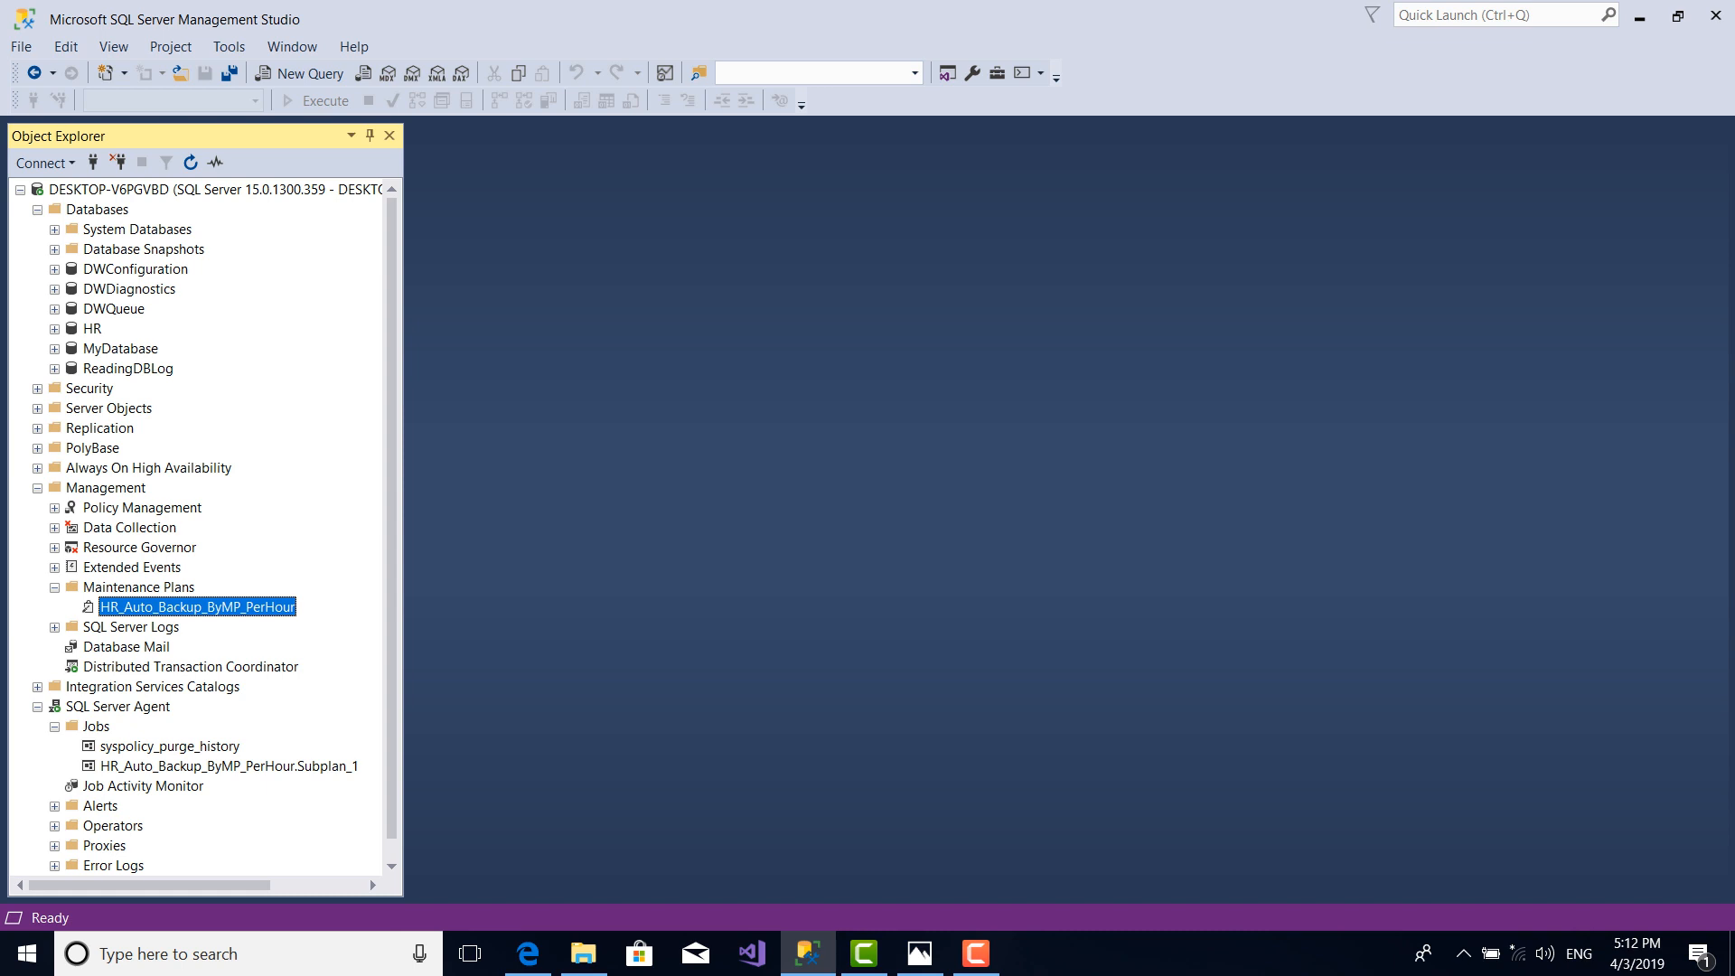
click(118, 706)
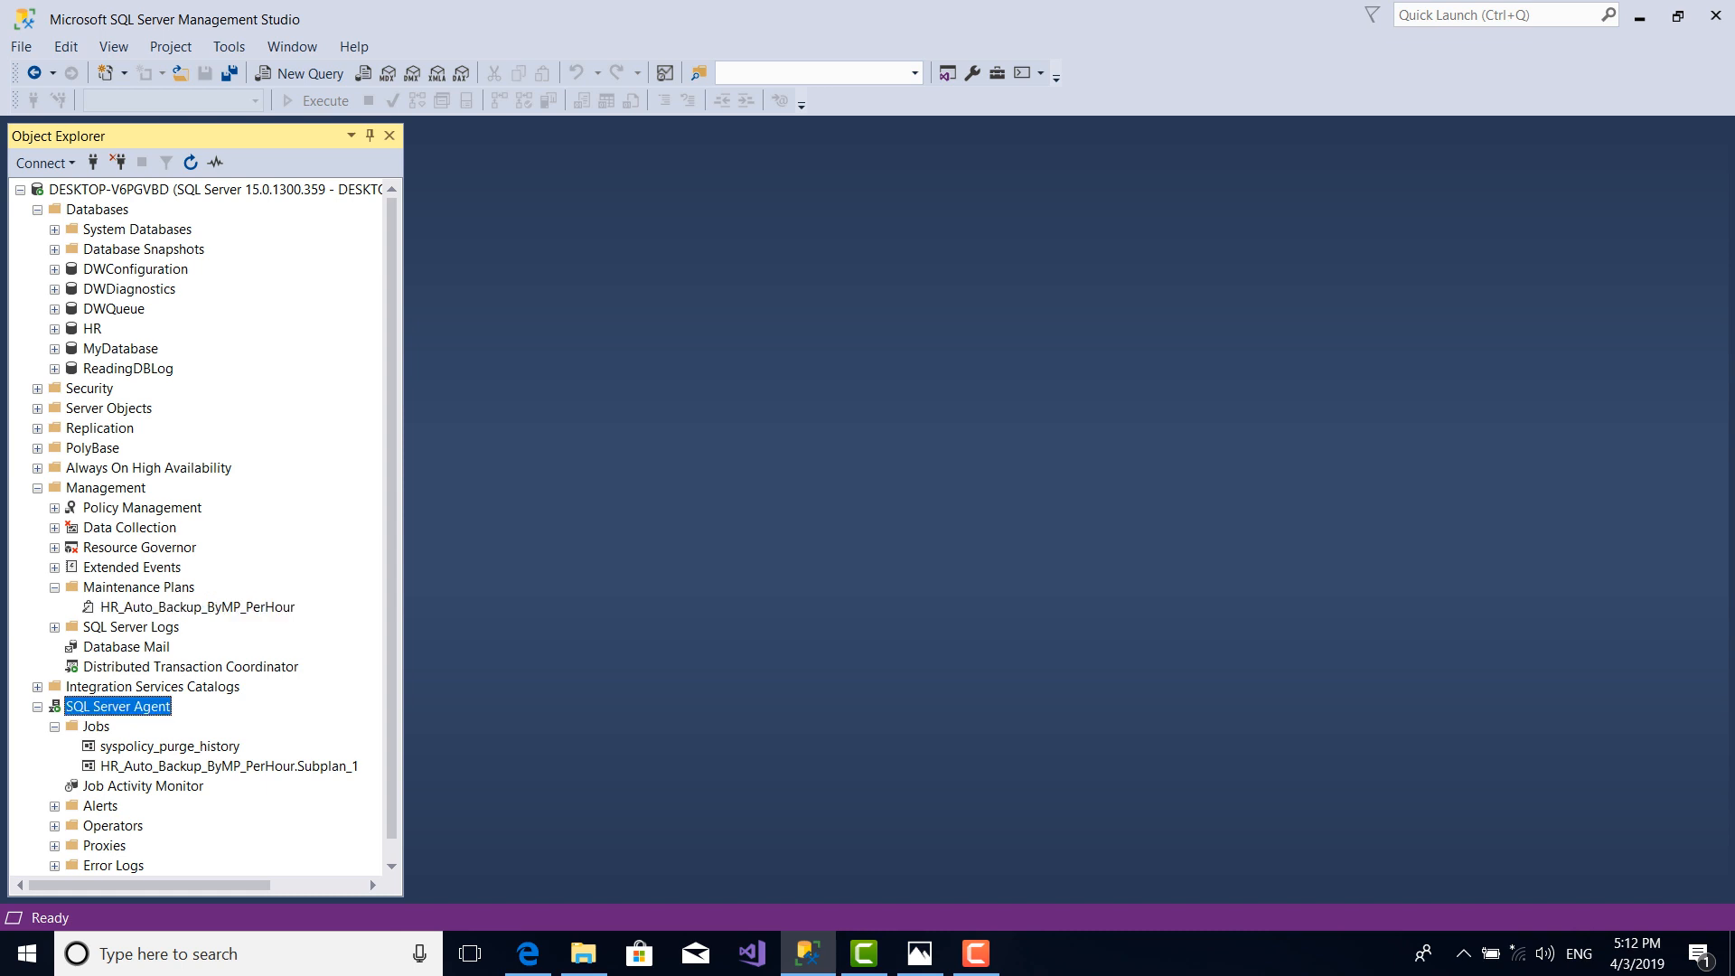
click(229, 765)
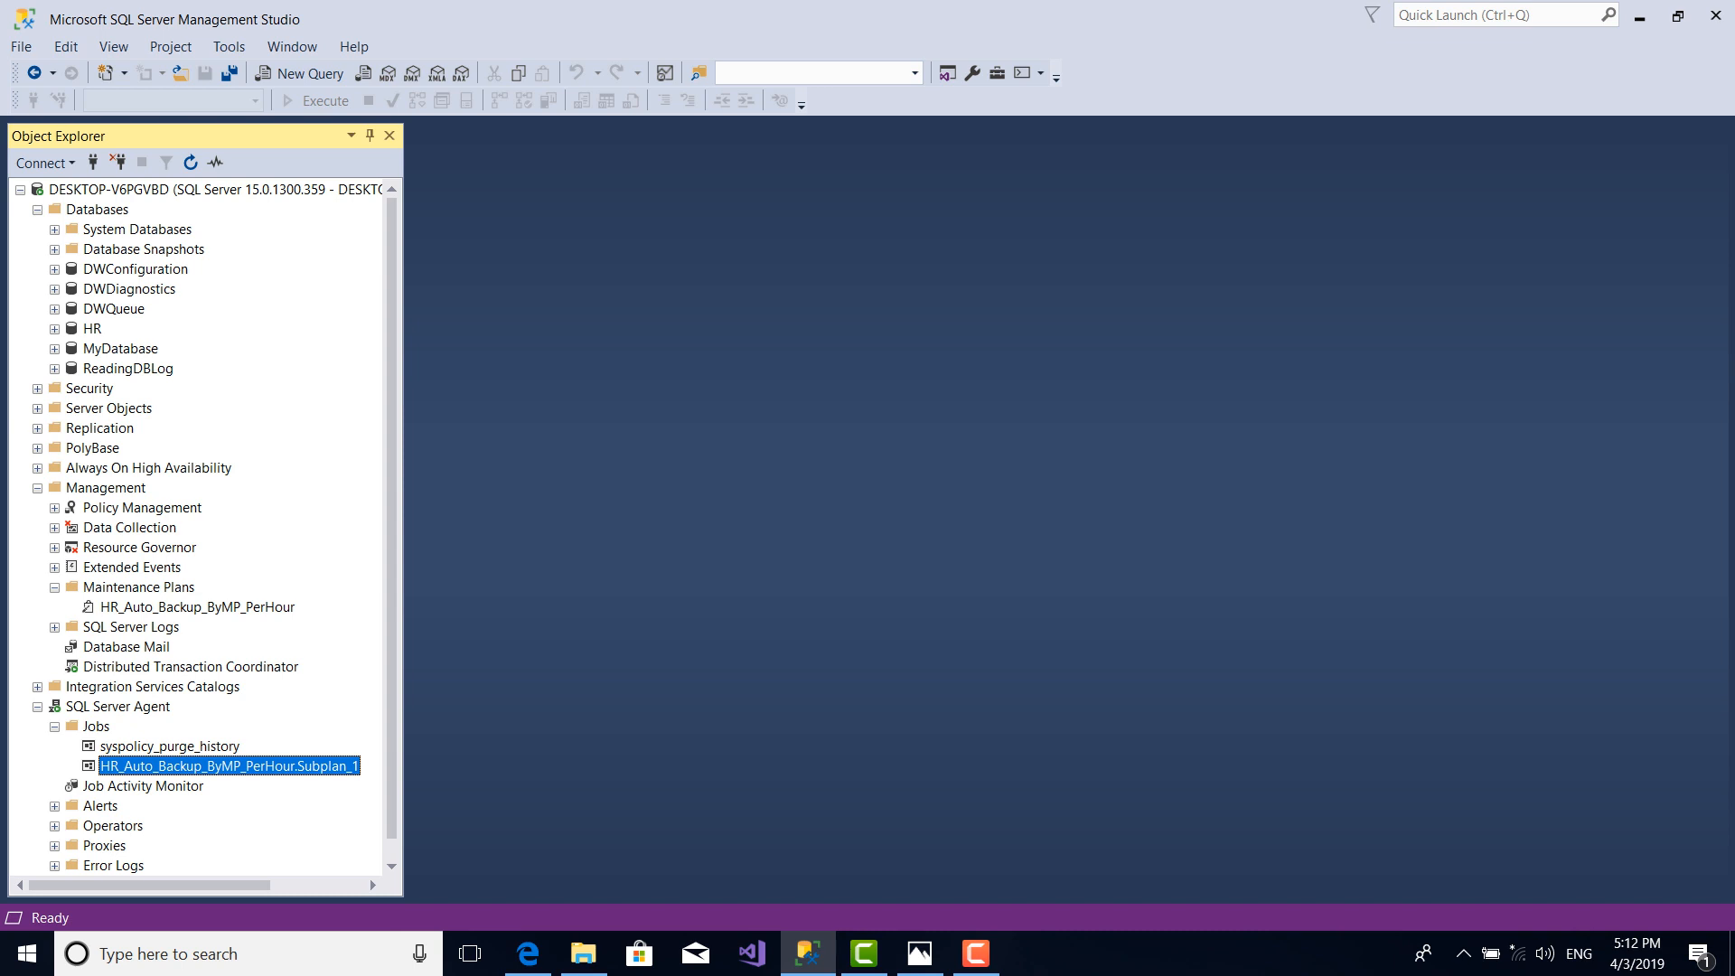
Execute the HR_Auto_Backup_ByMP_PerHour maintenance plan and close the execution status window
click(197, 607)
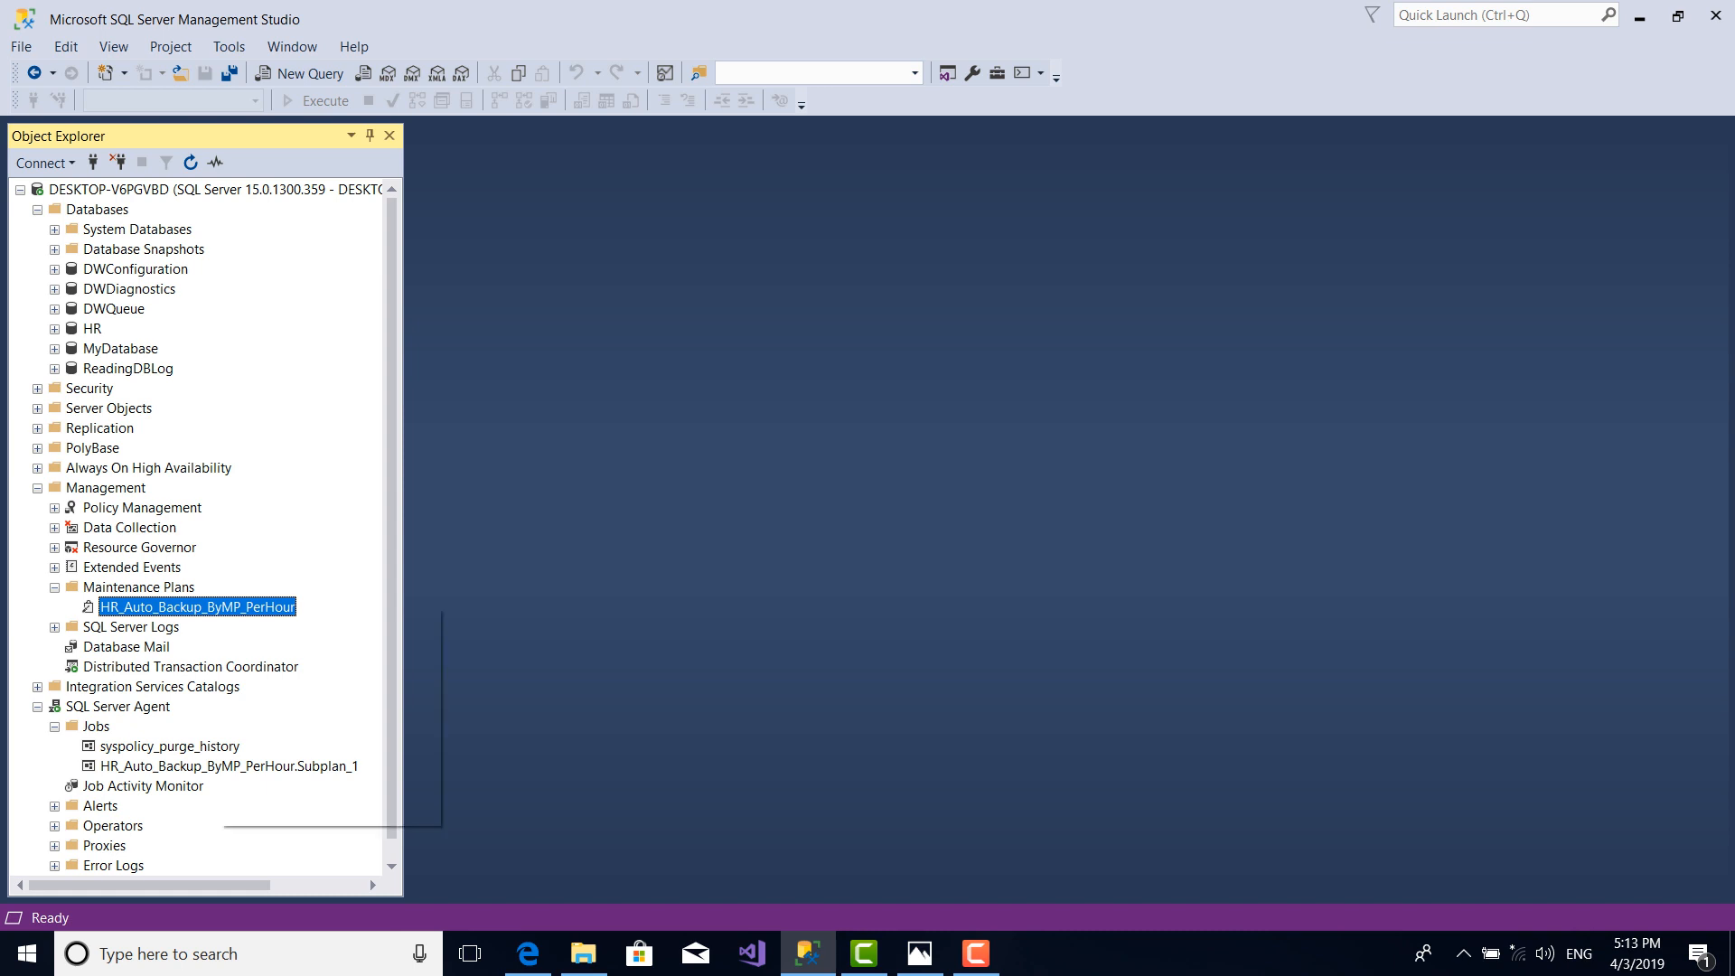
right_click(219, 607)
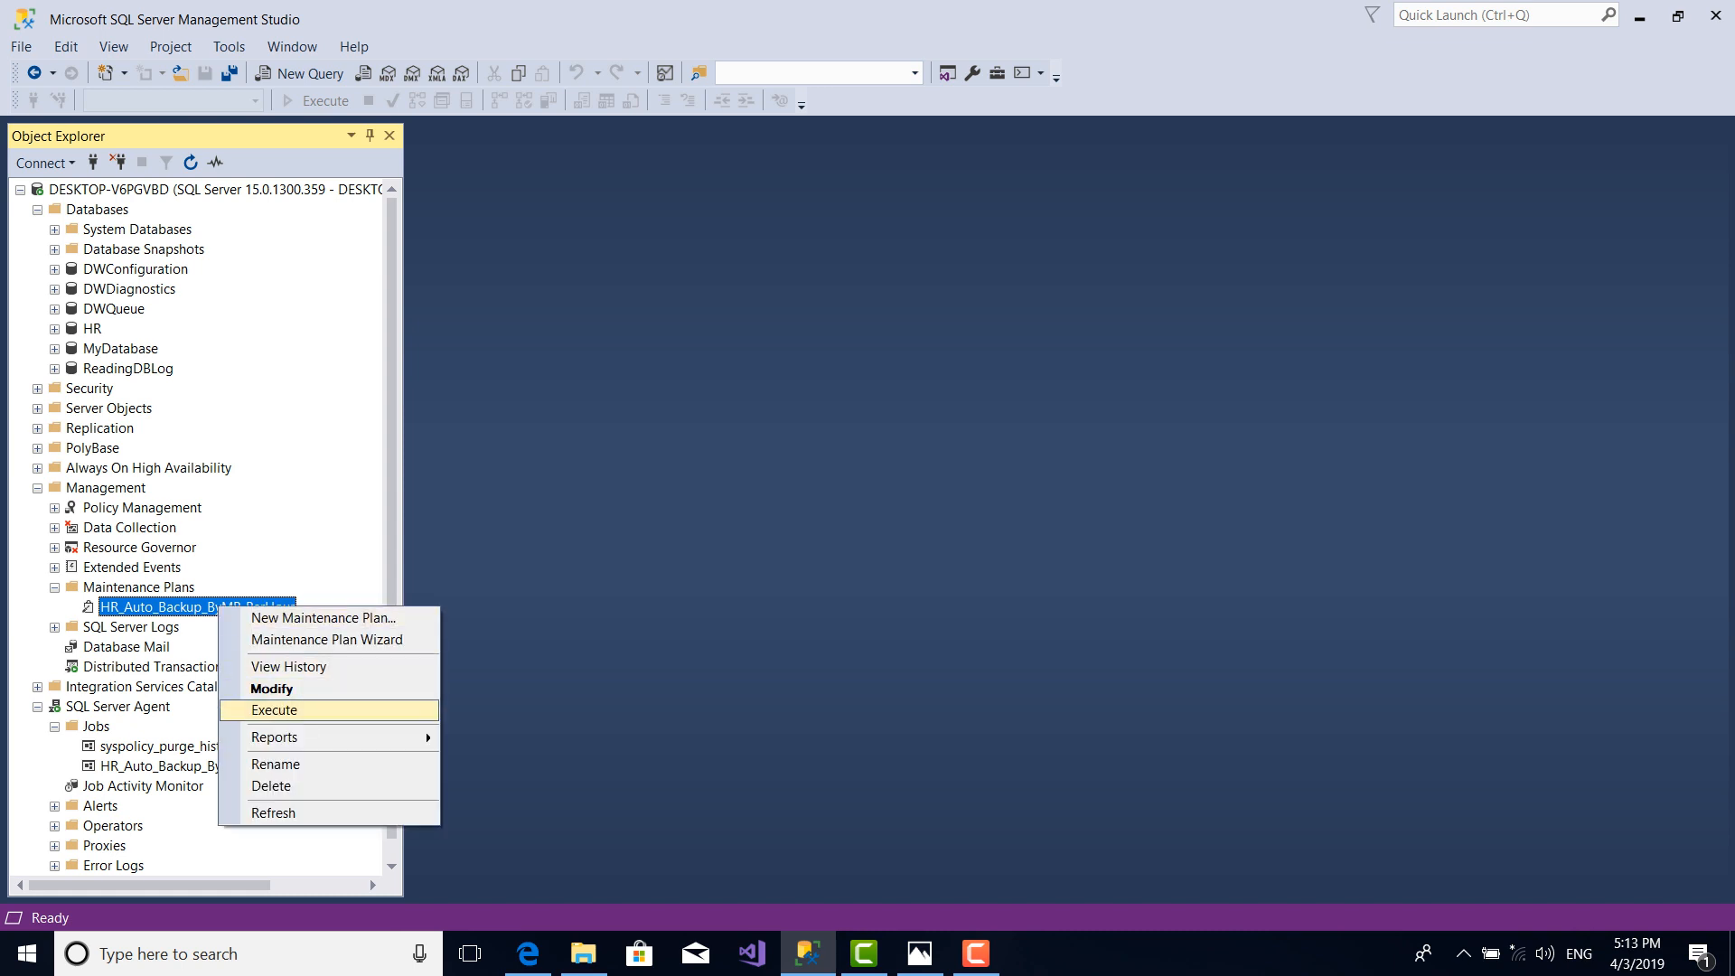
key(Return)
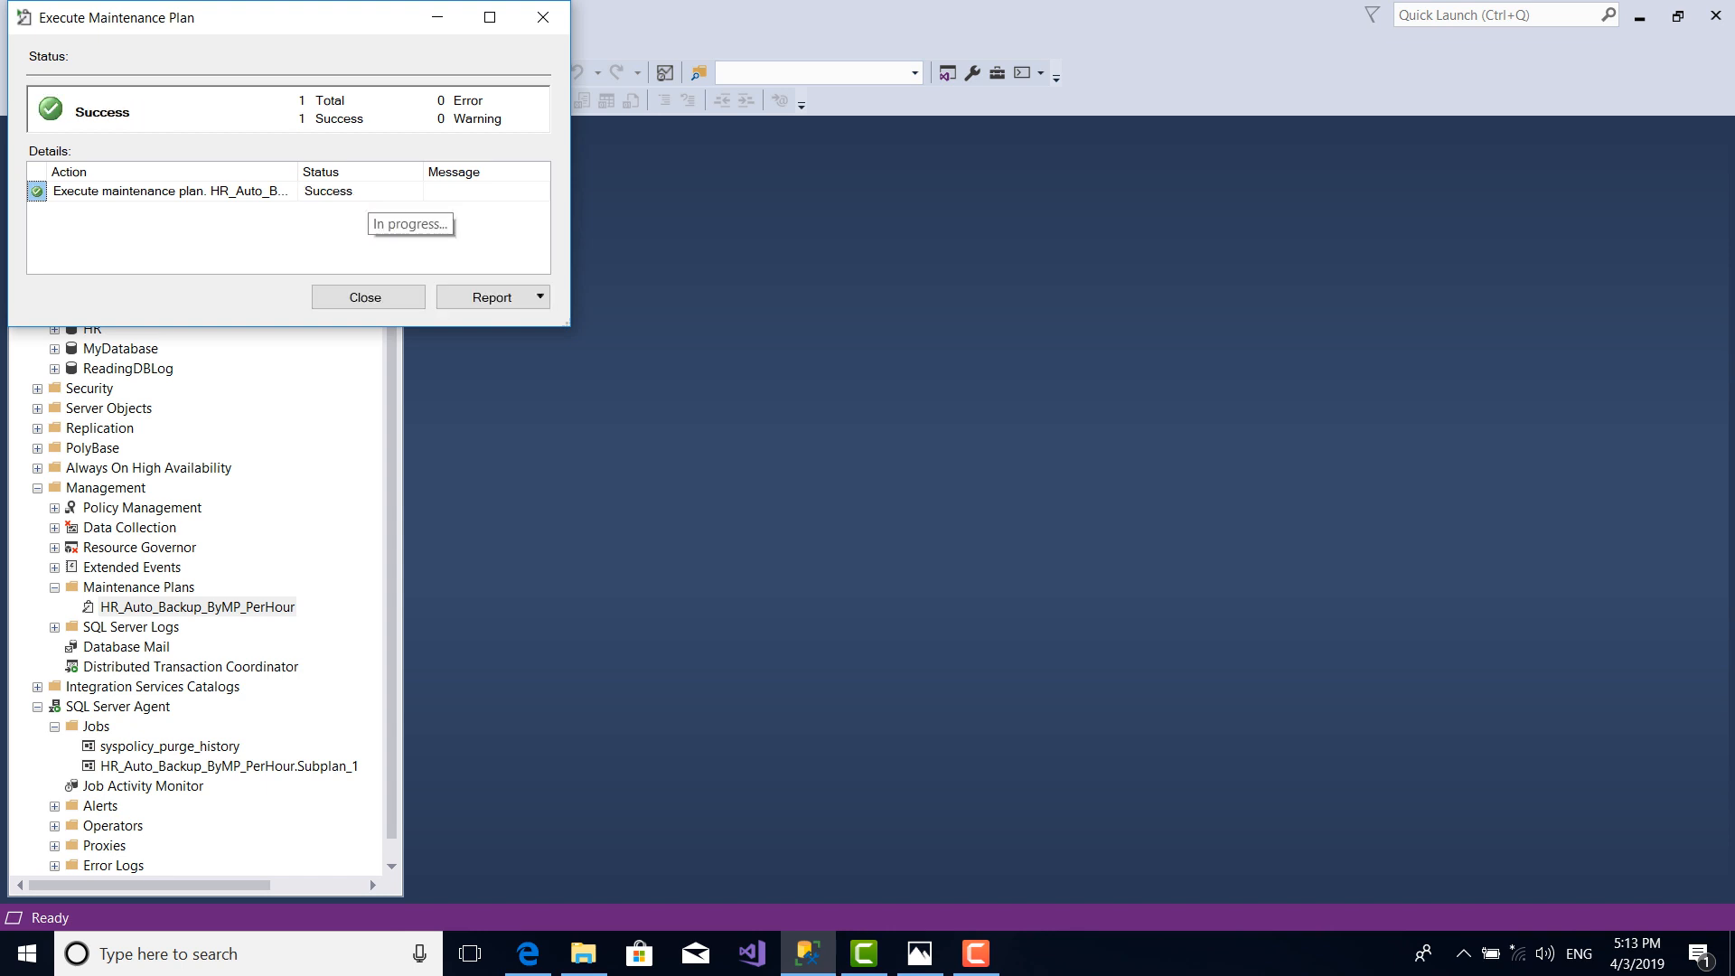
click(365, 297)
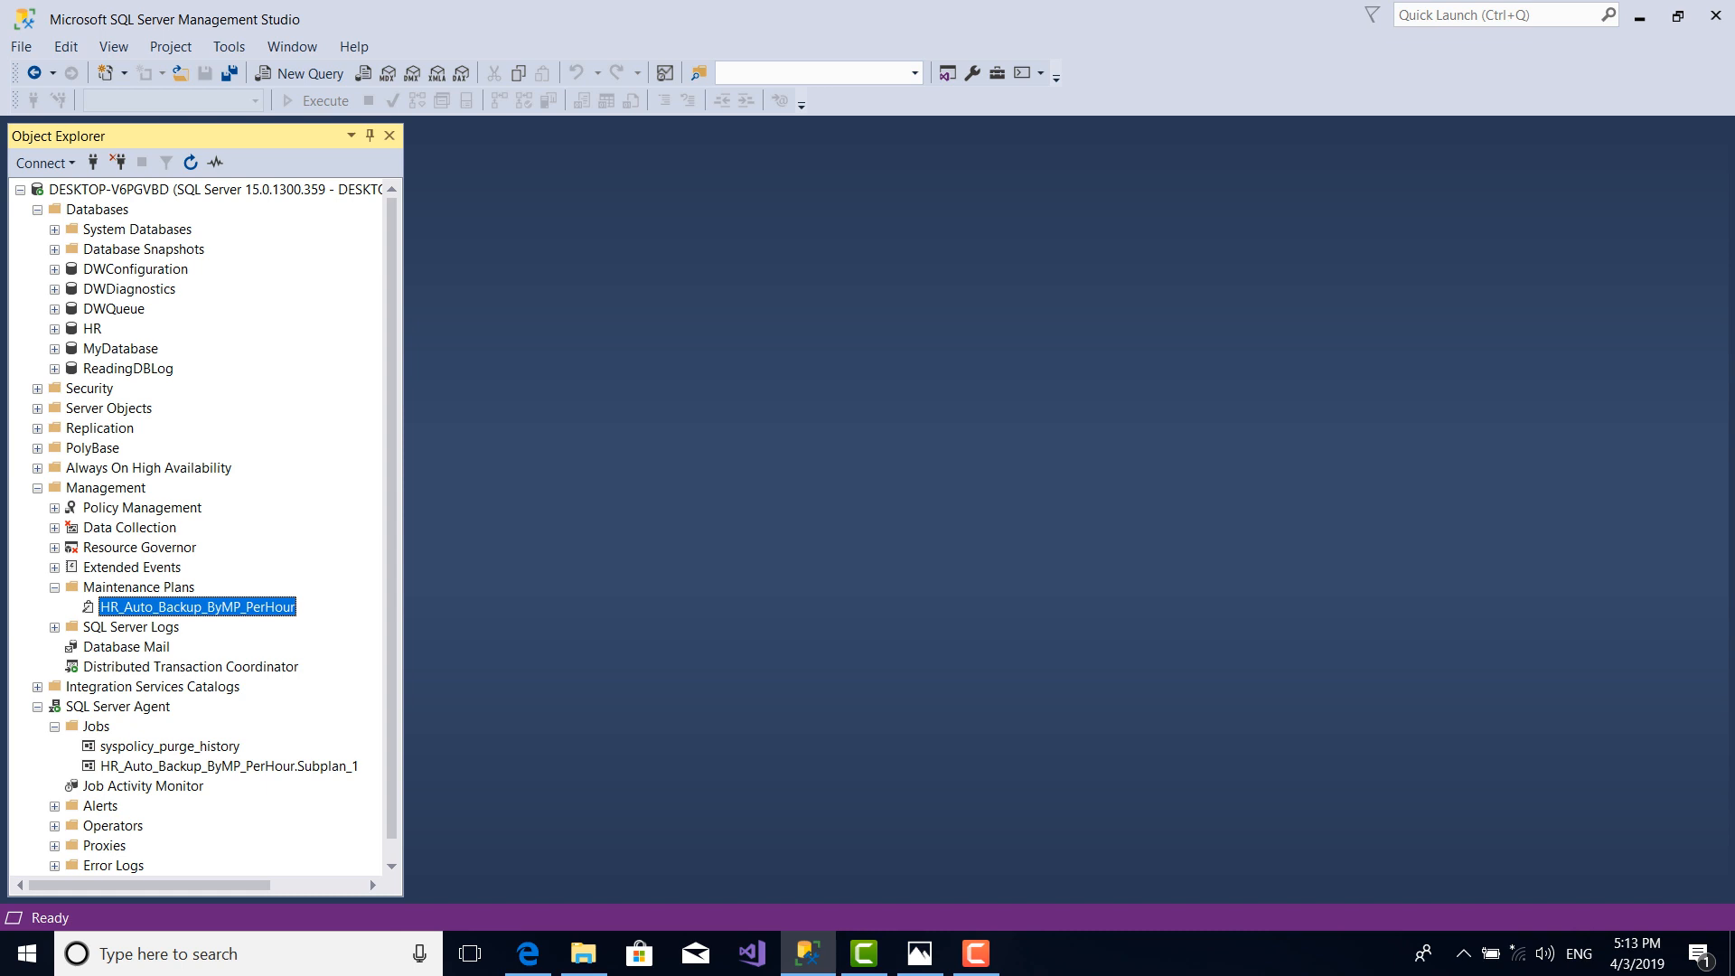
Start the SQL Server Agent job HR_Auto_Backup_ByMP_PerHour.Subplan_1 and close its status window
click(229, 766)
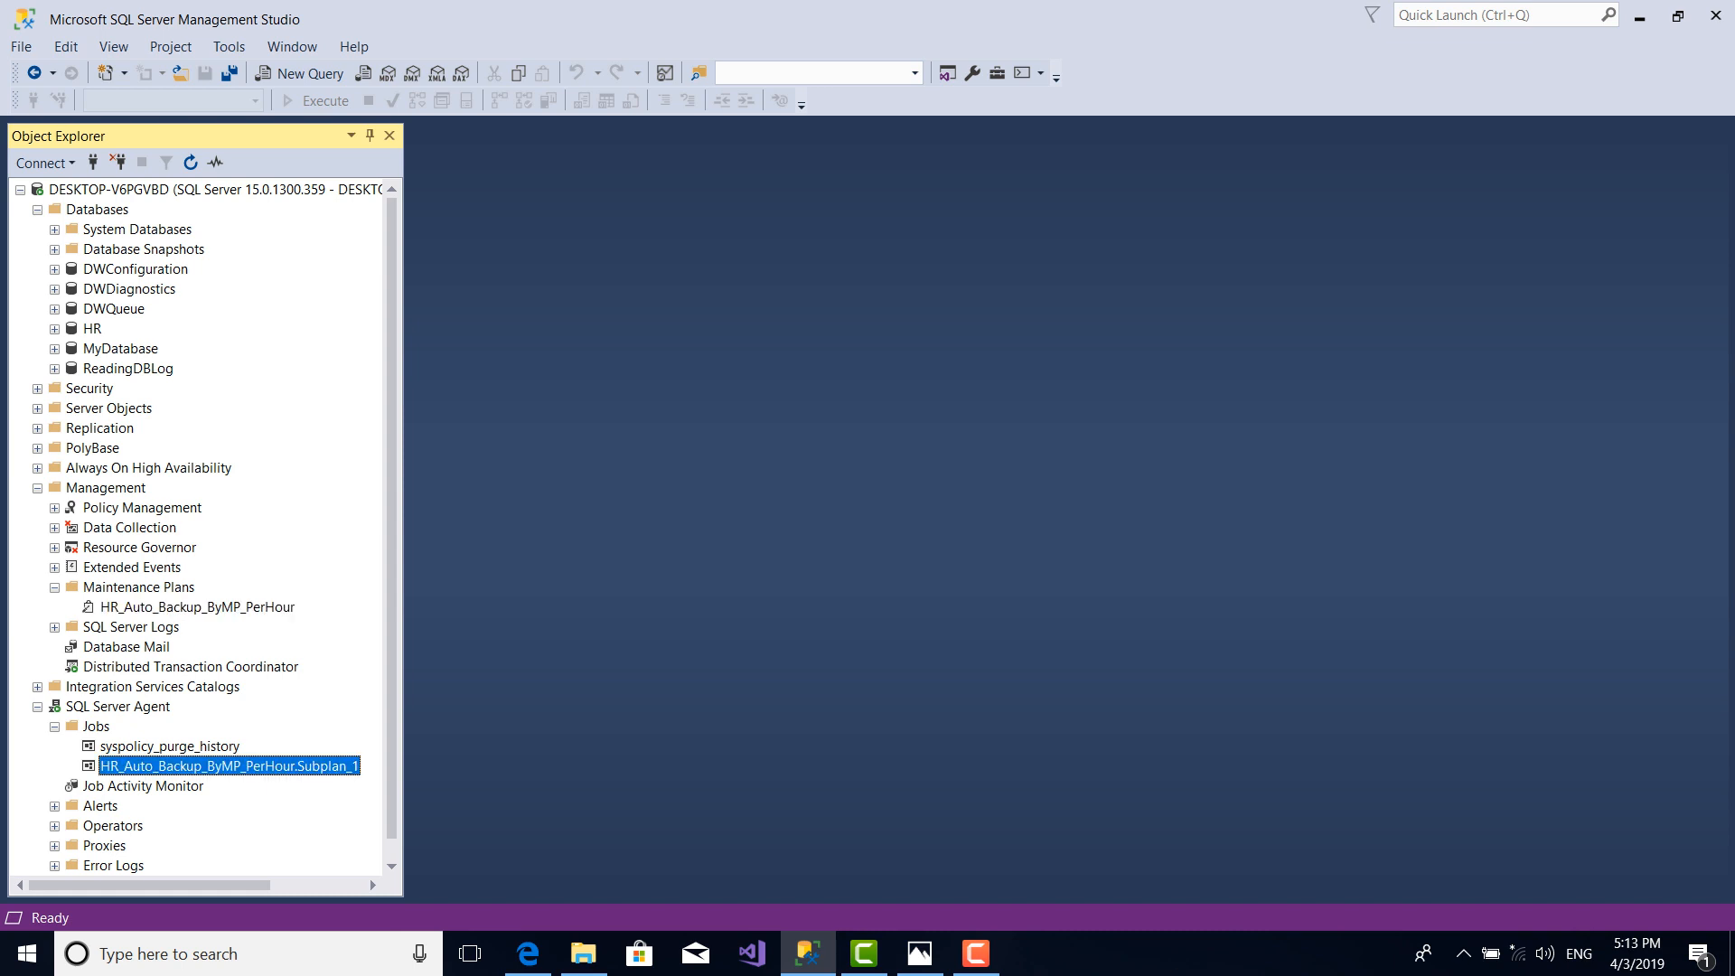
right_click(172, 766)
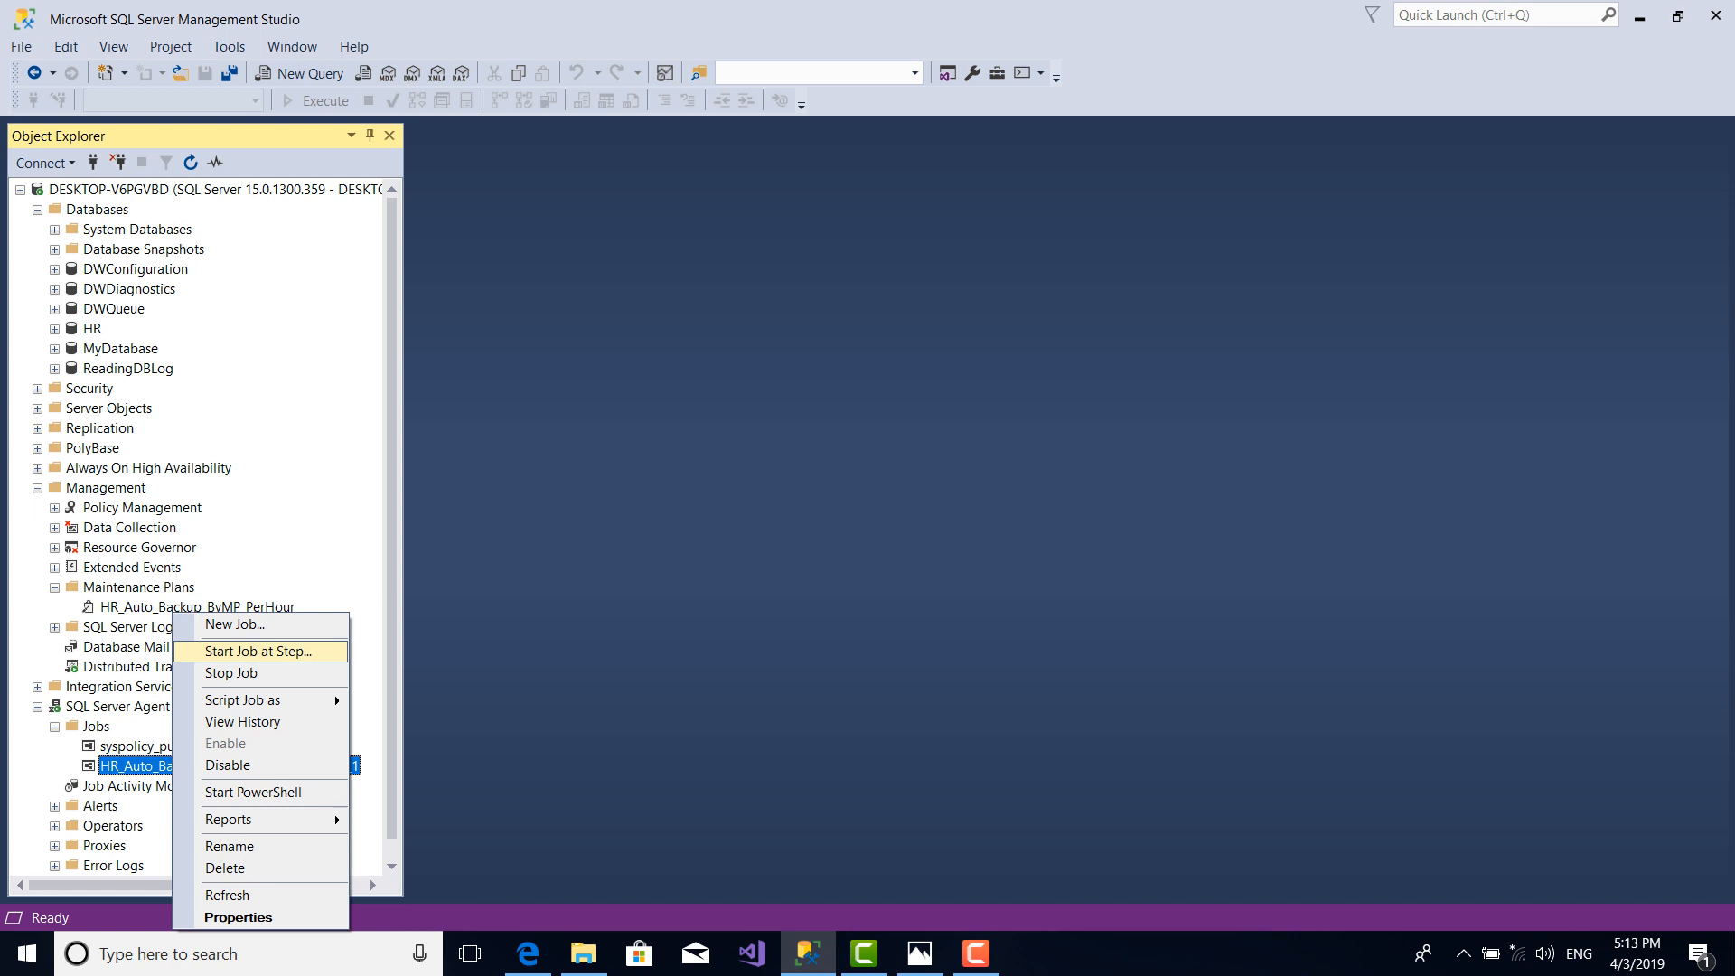
key(Return)
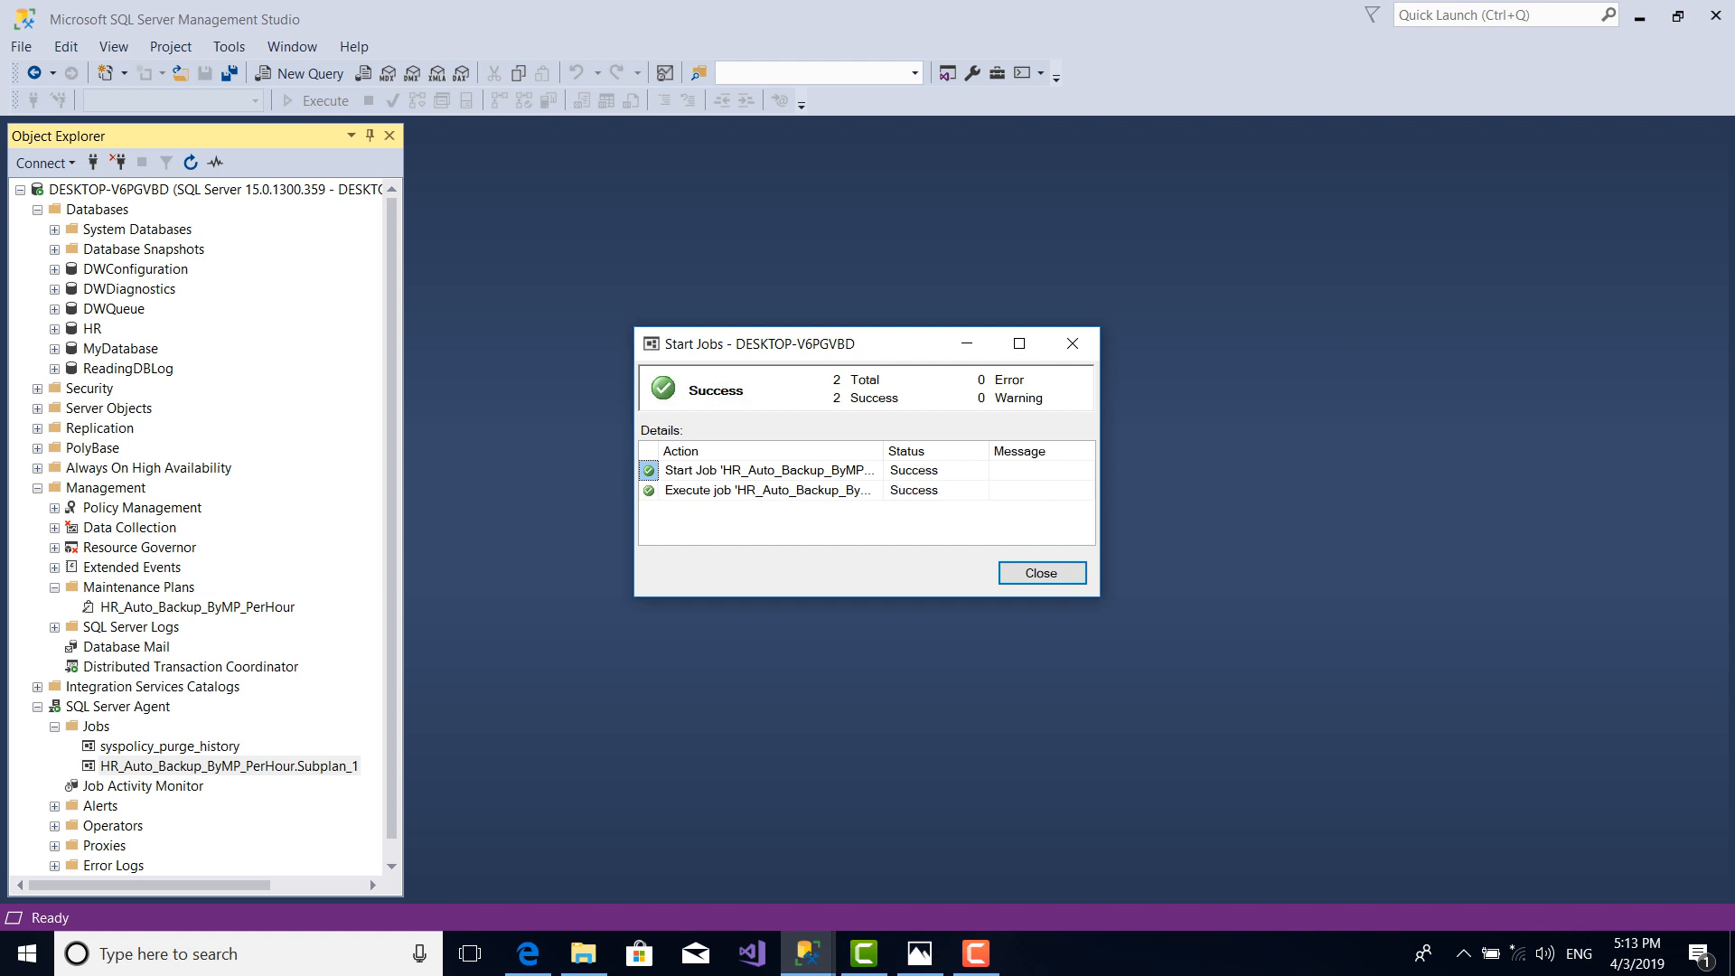
key(Return)
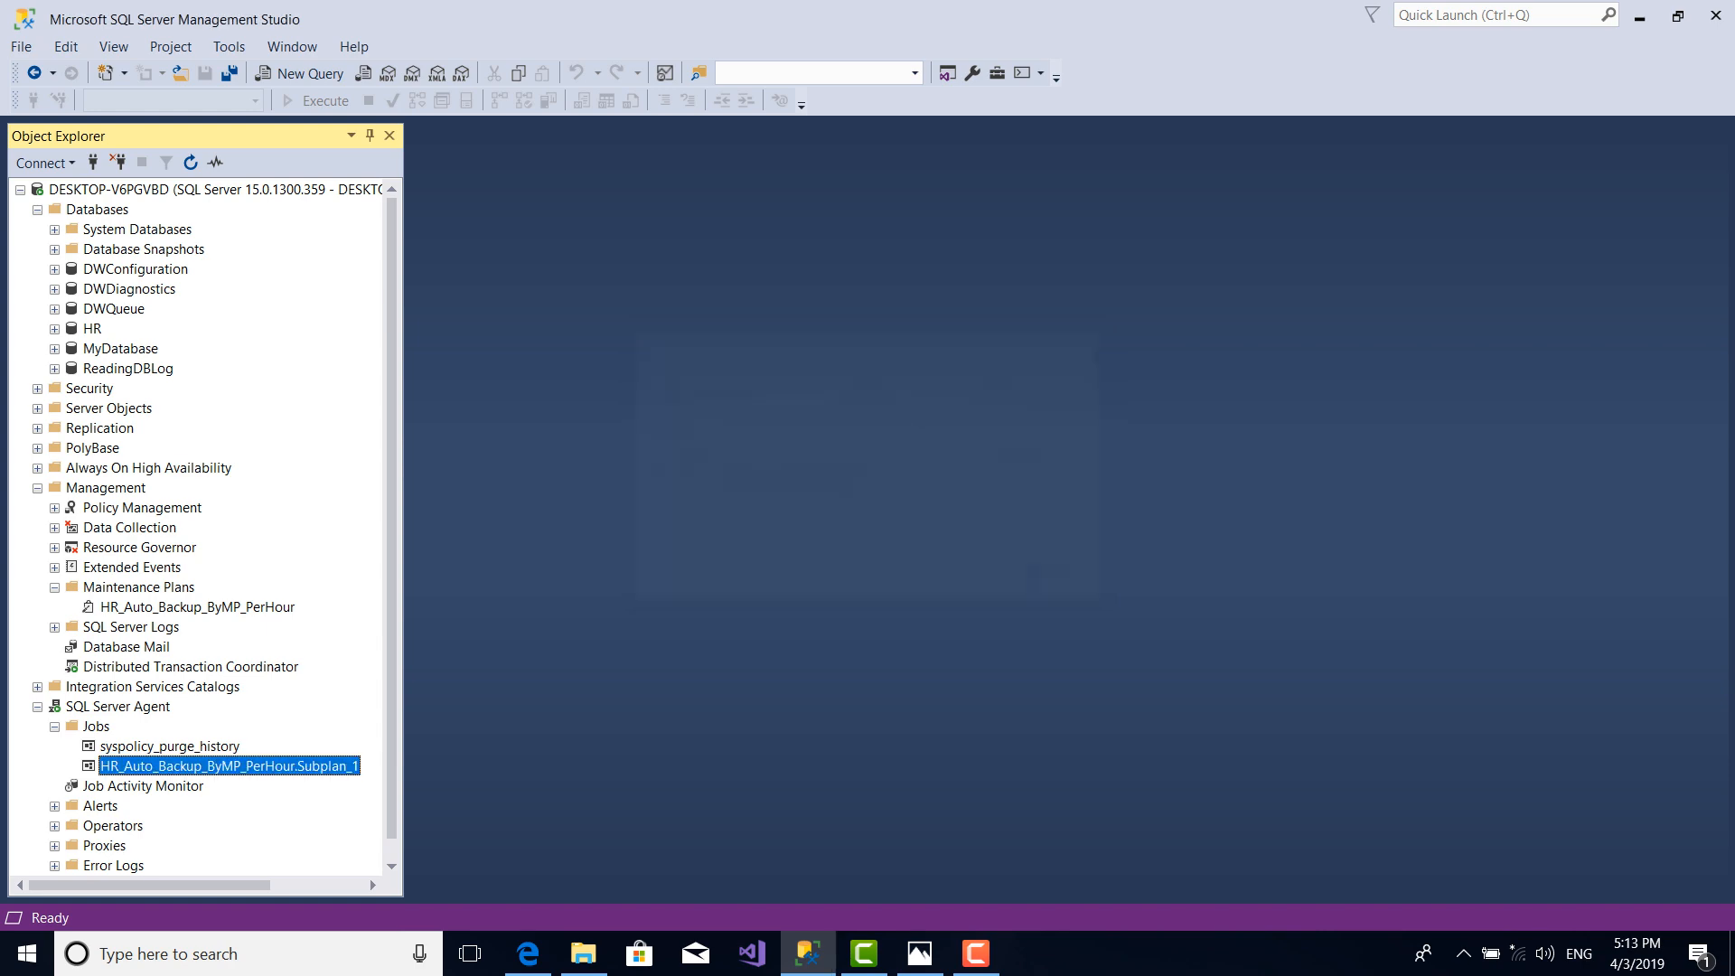
Switch to File Explorer and check the MyDatabase Backups folder for the HR backup files
click(584, 954)
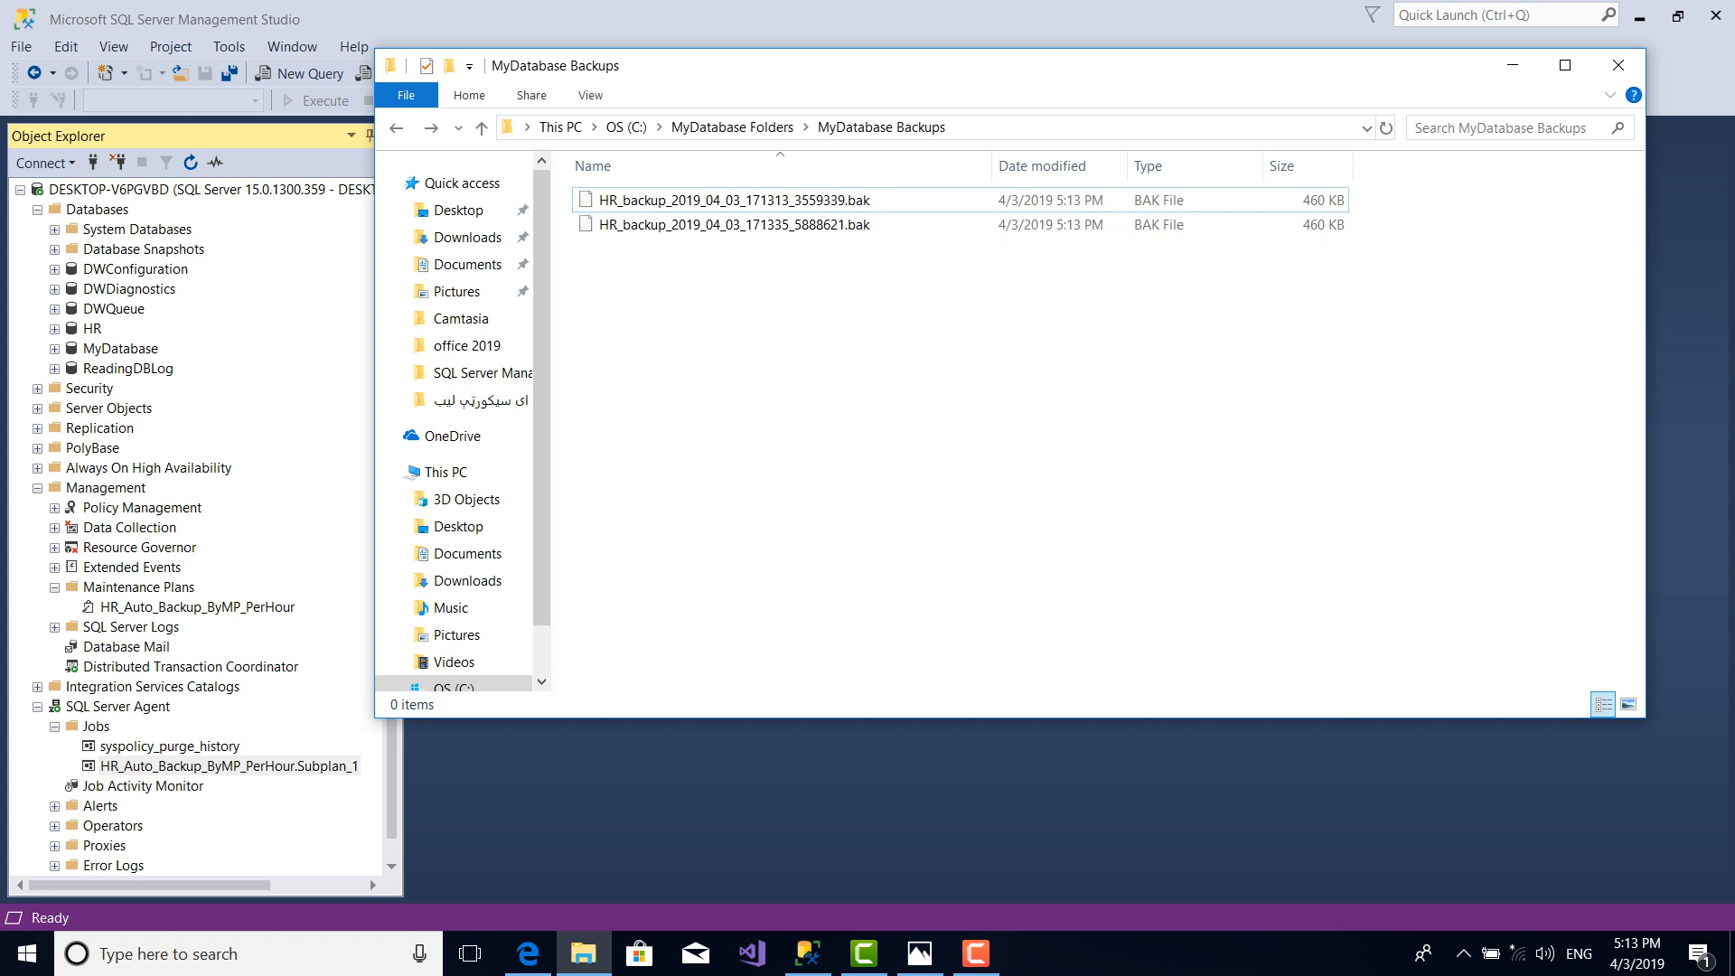
key(F10)
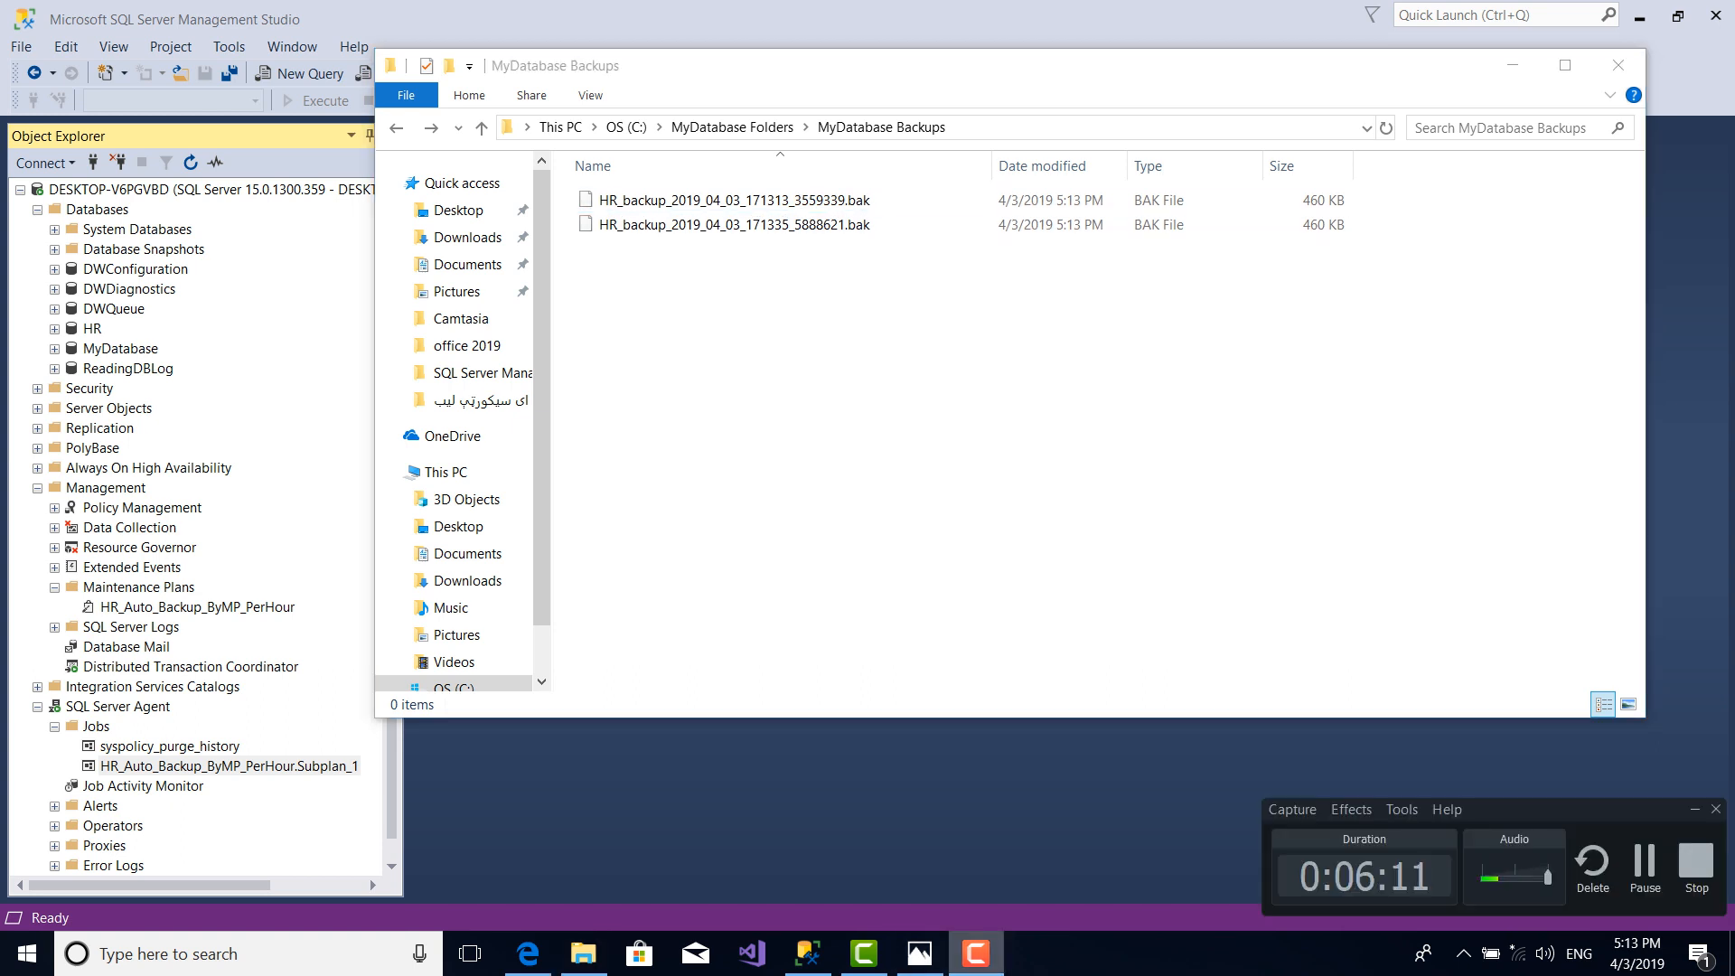